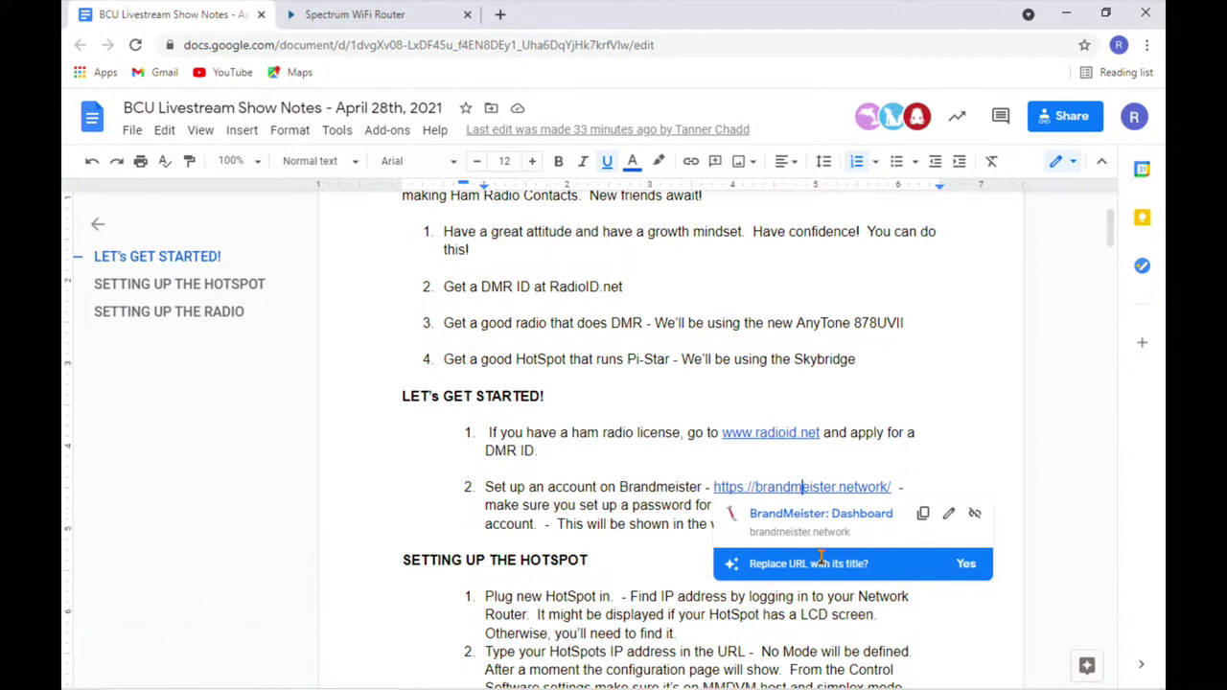
# Open the BrandMeister Dashboard from the show notes' link preview card in a new tab.
pyautogui.click(830, 516)
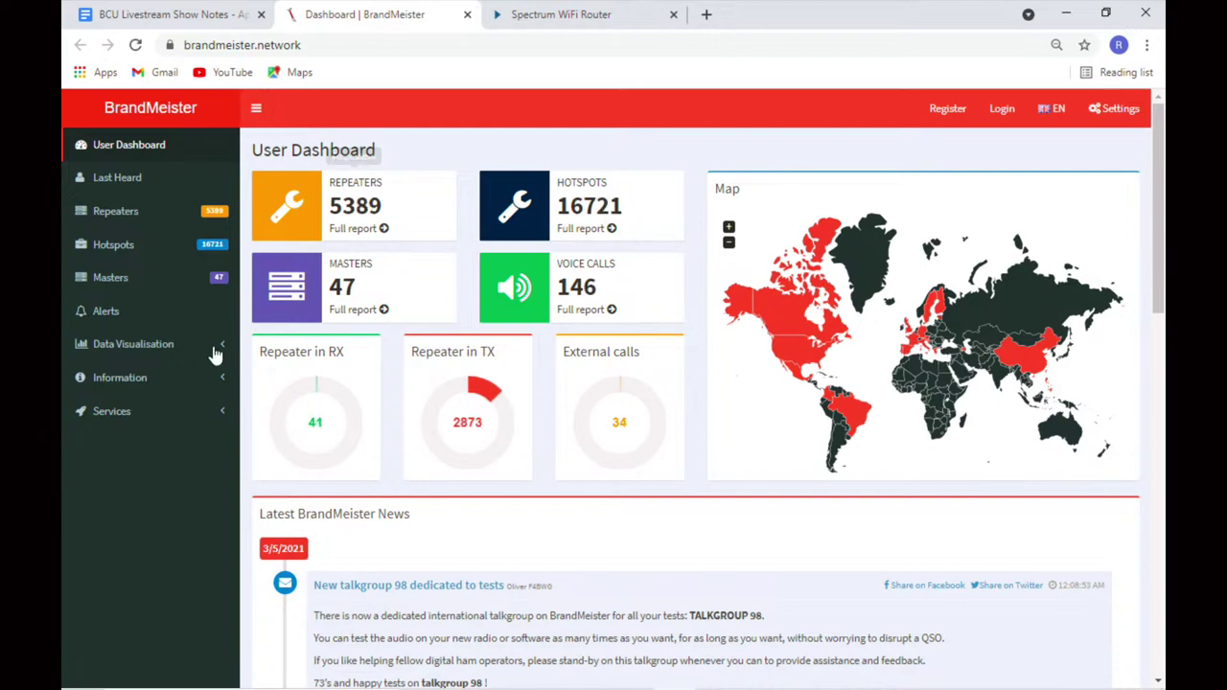
# Log in to BrandMeister with the callsign and password, then expand My hotspots.
pyautogui.click(1001, 110)
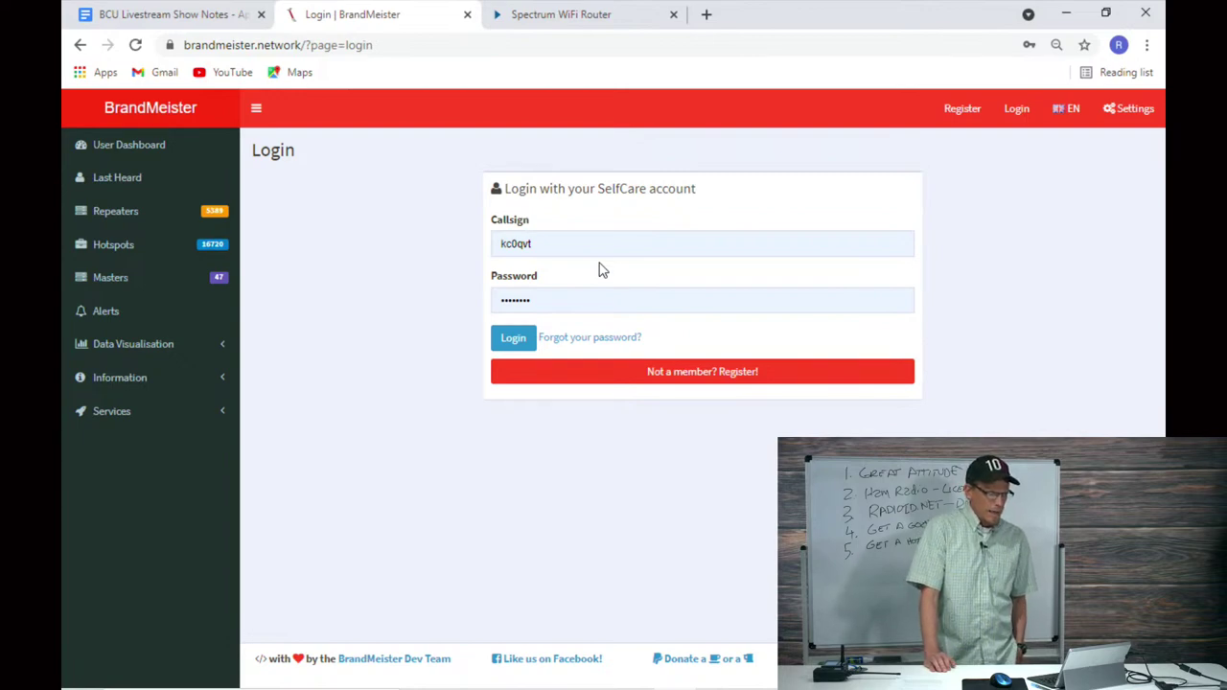
pyautogui.click(515, 339)
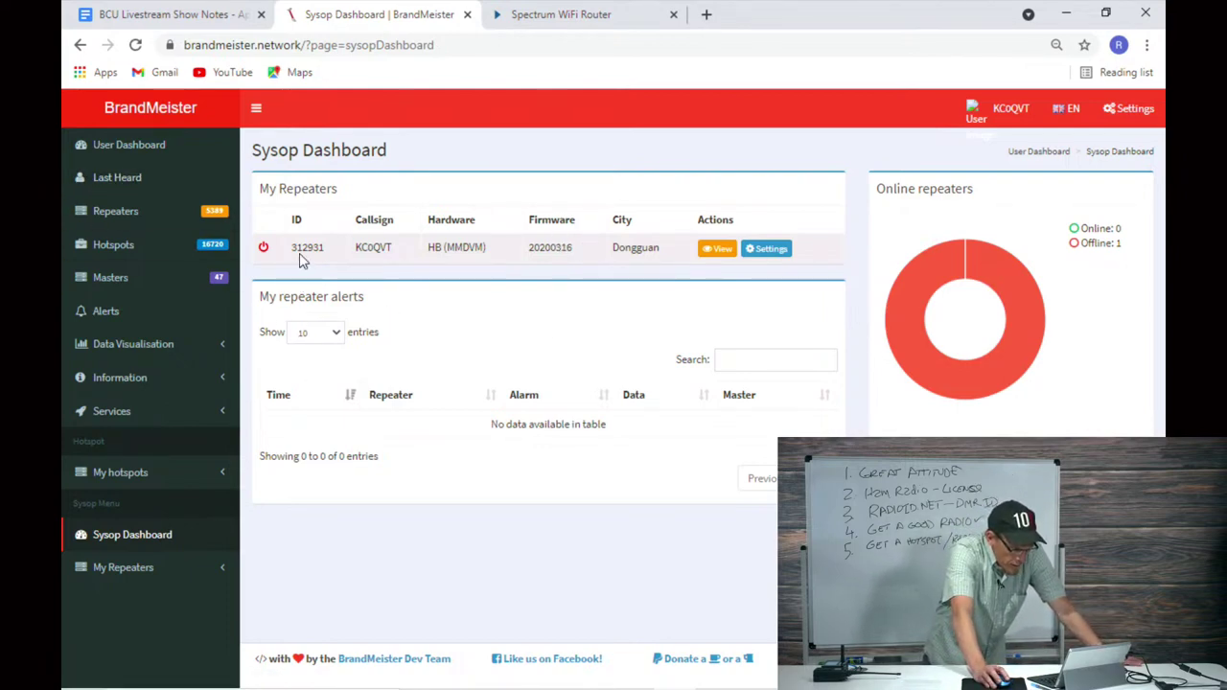
pyautogui.click(123, 477)
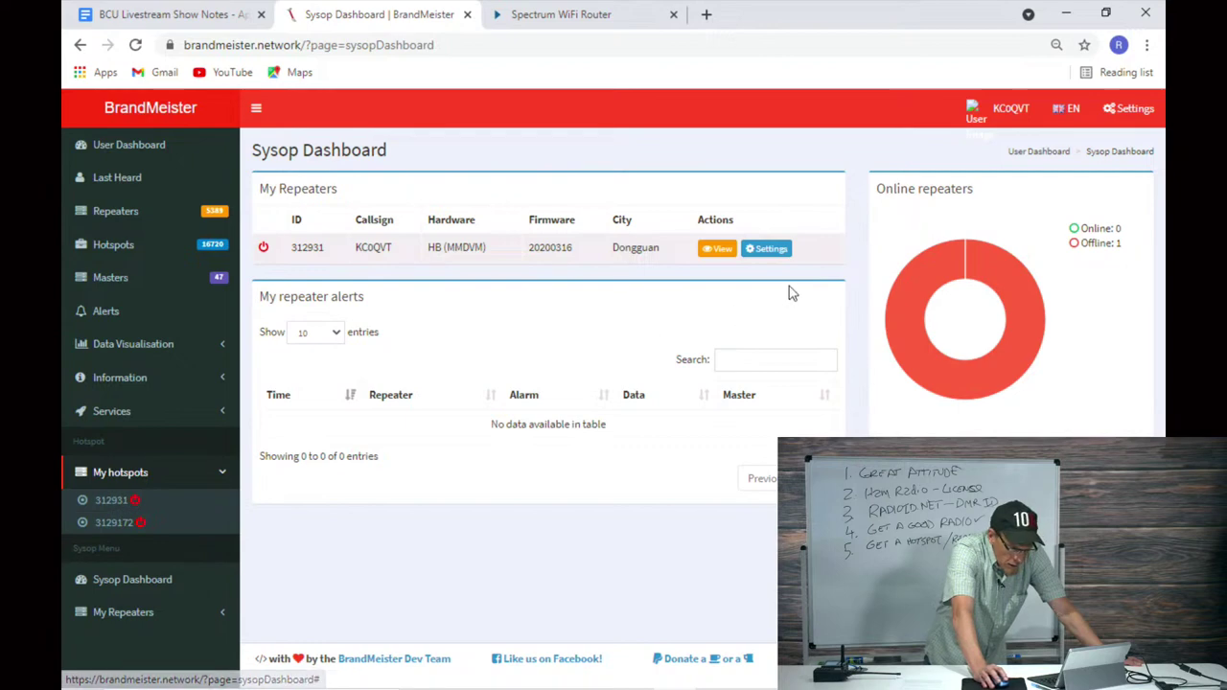
pyautogui.click(1022, 119)
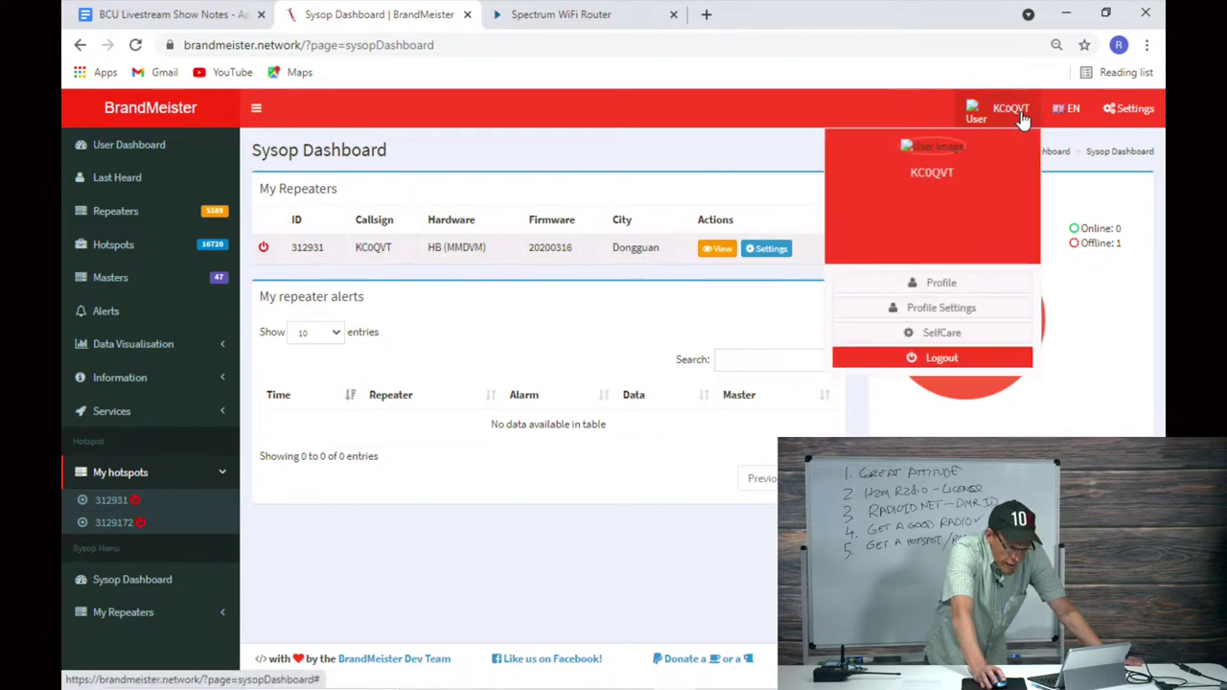
# Choose SelfCare from the account menu to open the hotspot's SelfCare settings.
pyautogui.click(941, 332)
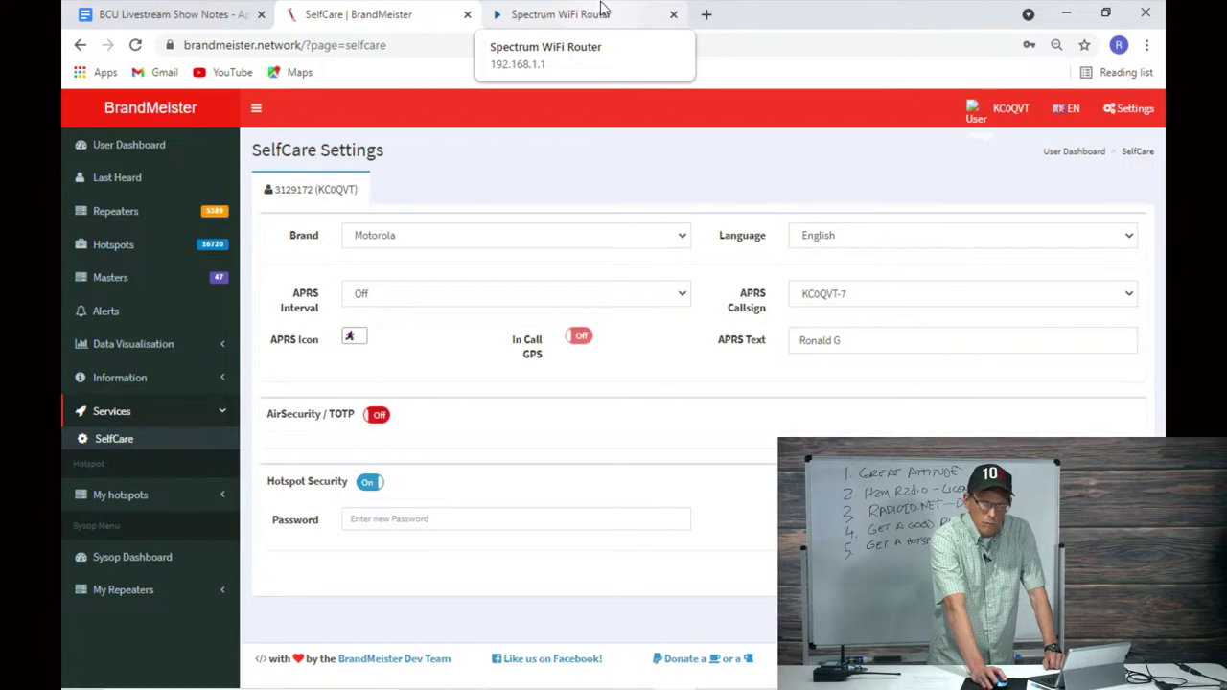
# Sign in to the Spectrum router's admin interface with its username and password.
pyautogui.click(606, 17)
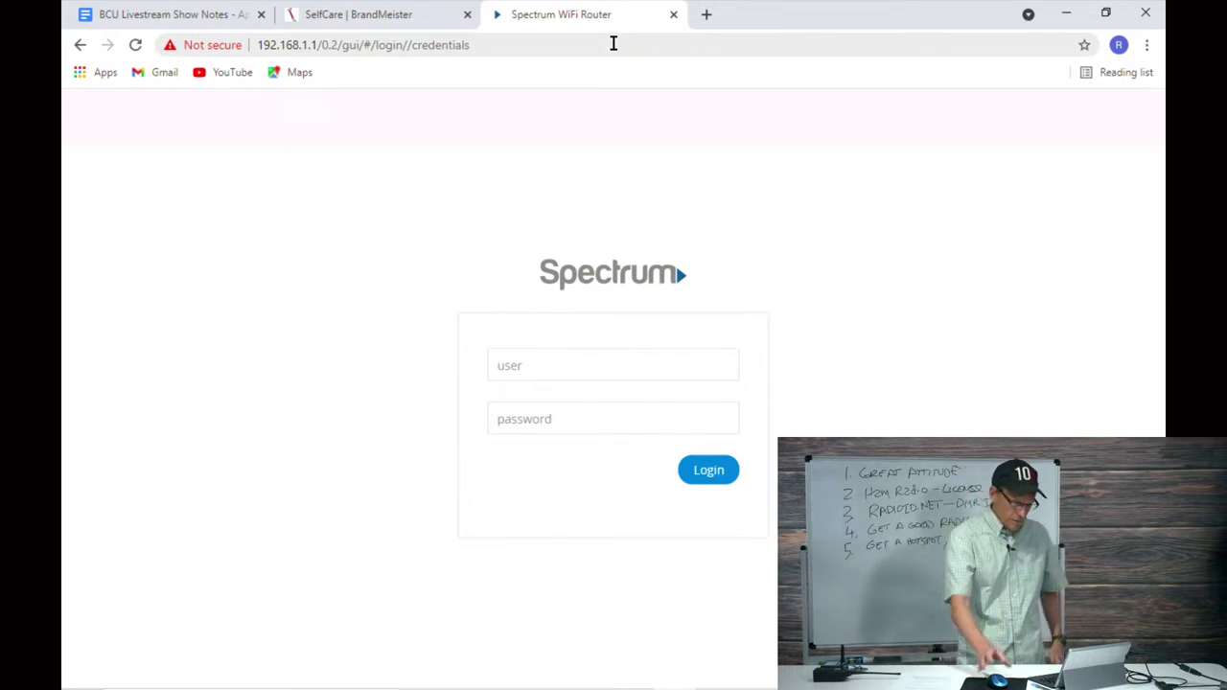
pyautogui.click(623, 365)
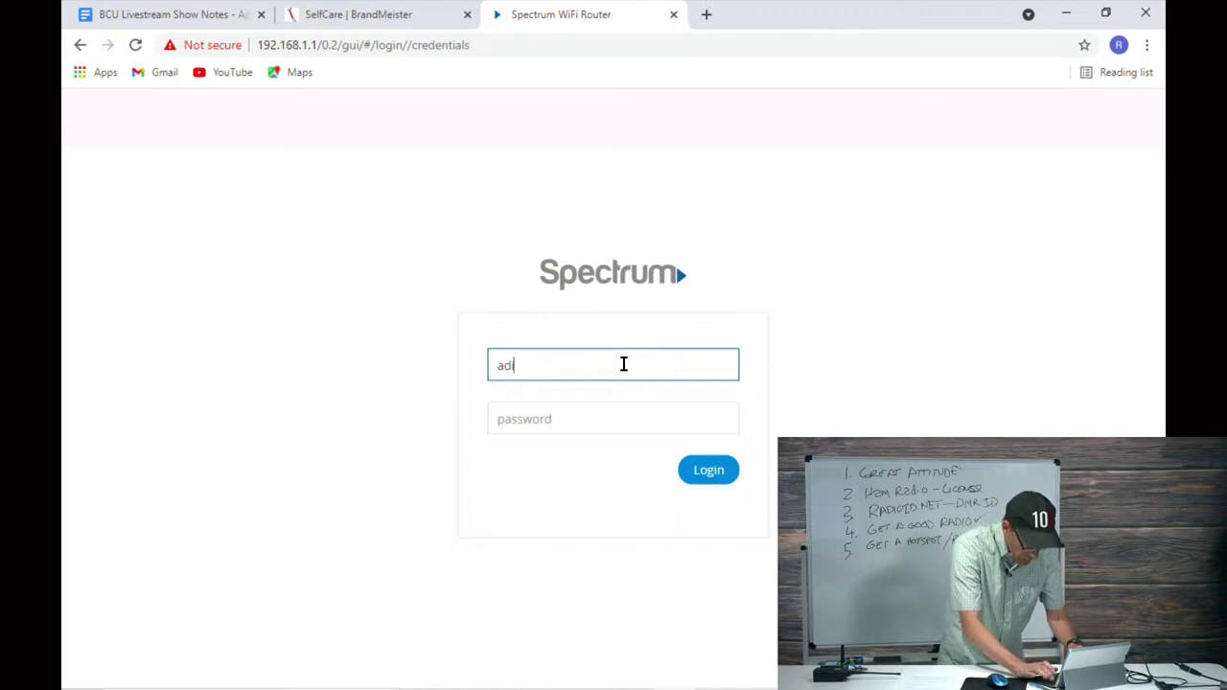
pyautogui.press('Tab')
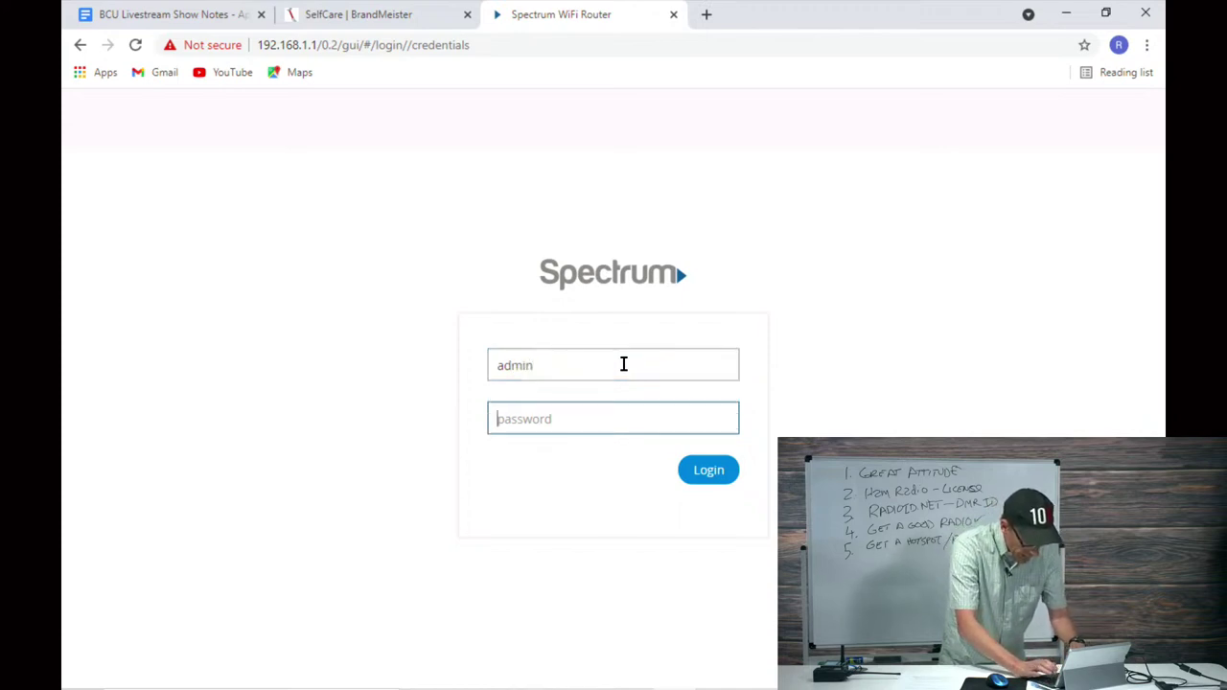
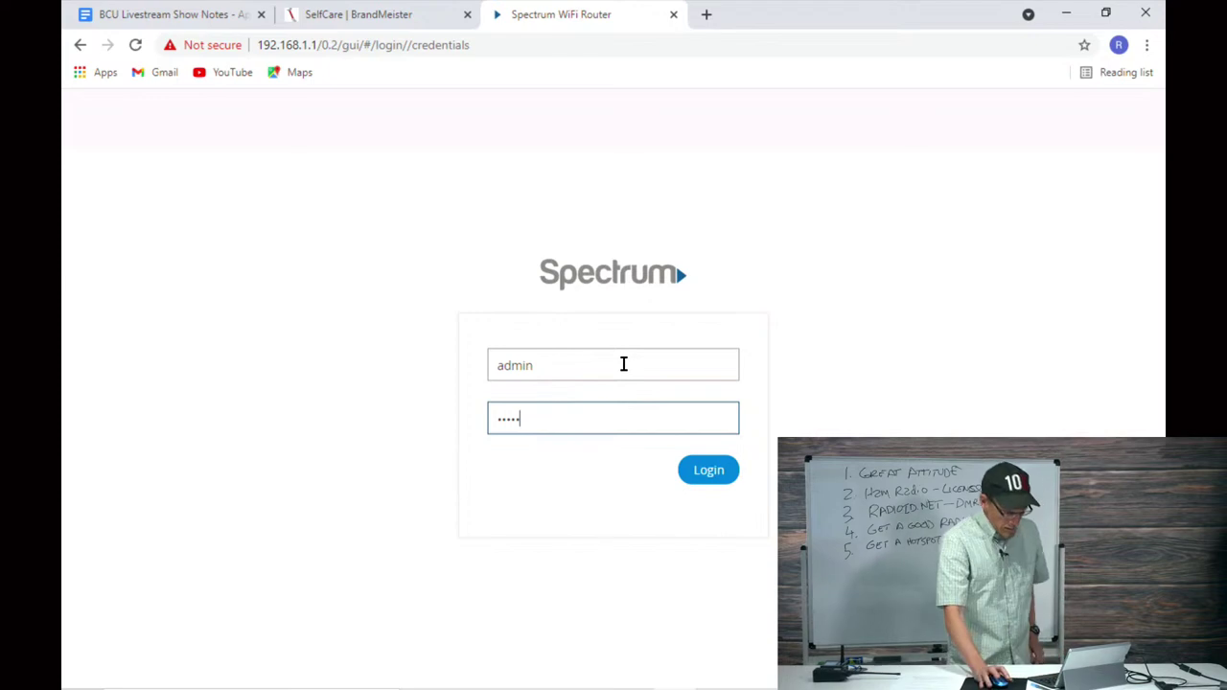
pyautogui.click(707, 474)
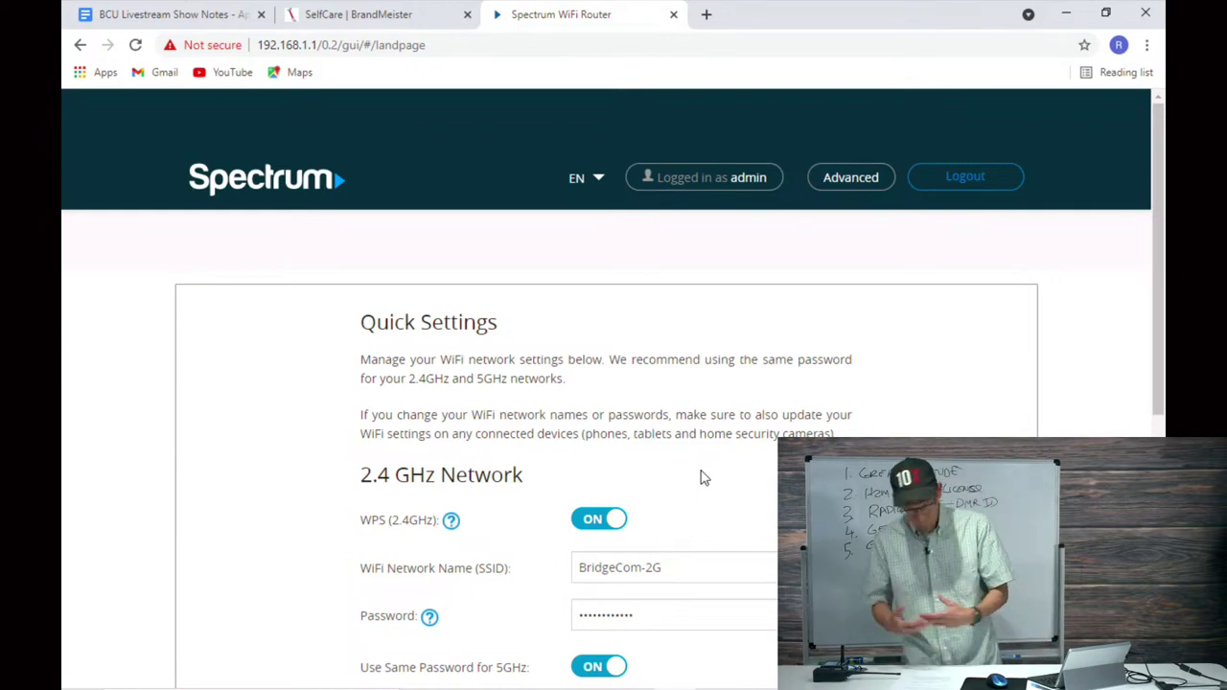
# Open the router's Advanced overview and find the pi-star device at 192.168.1.59.
pyautogui.scroll(-2, 816, 264)
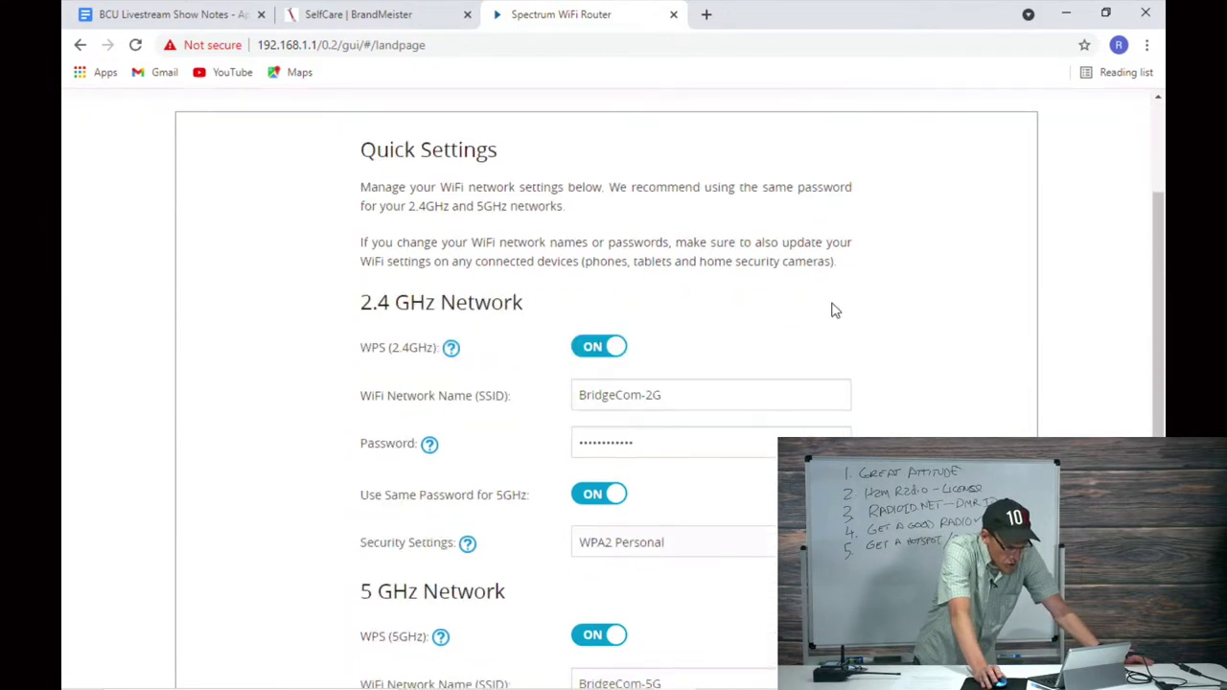
pyautogui.scroll(2, 827, 287)
pyautogui.click(850, 180)
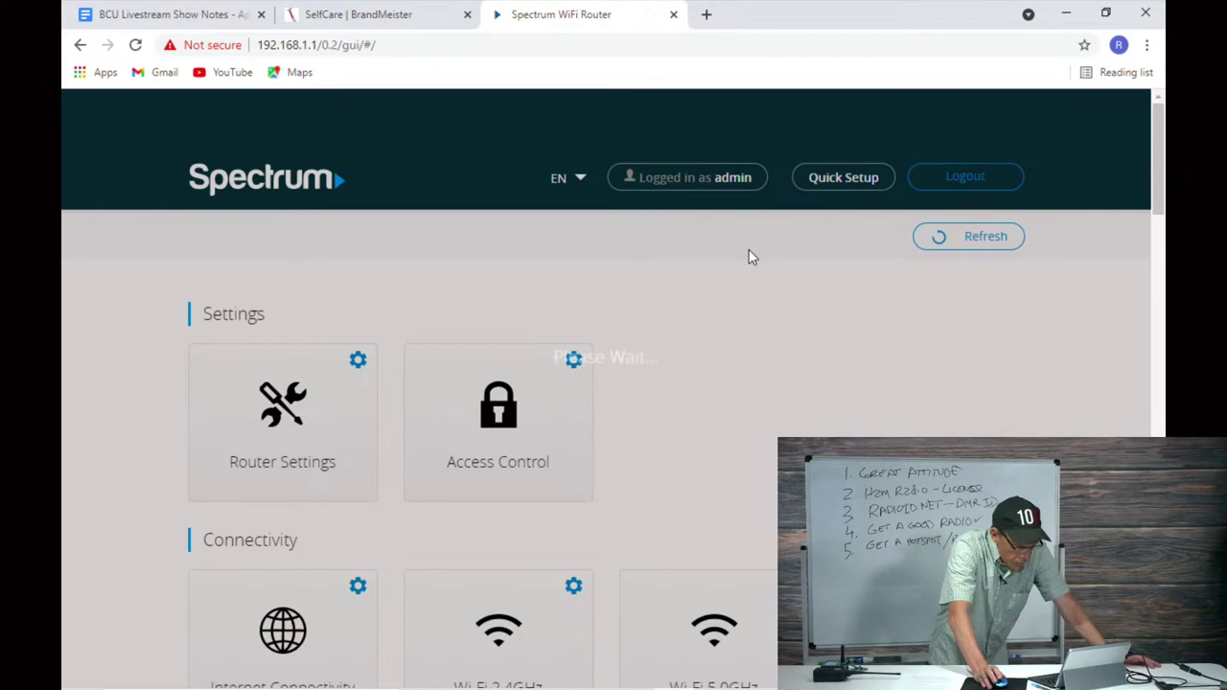
pyautogui.scroll(-3, 725, 302)
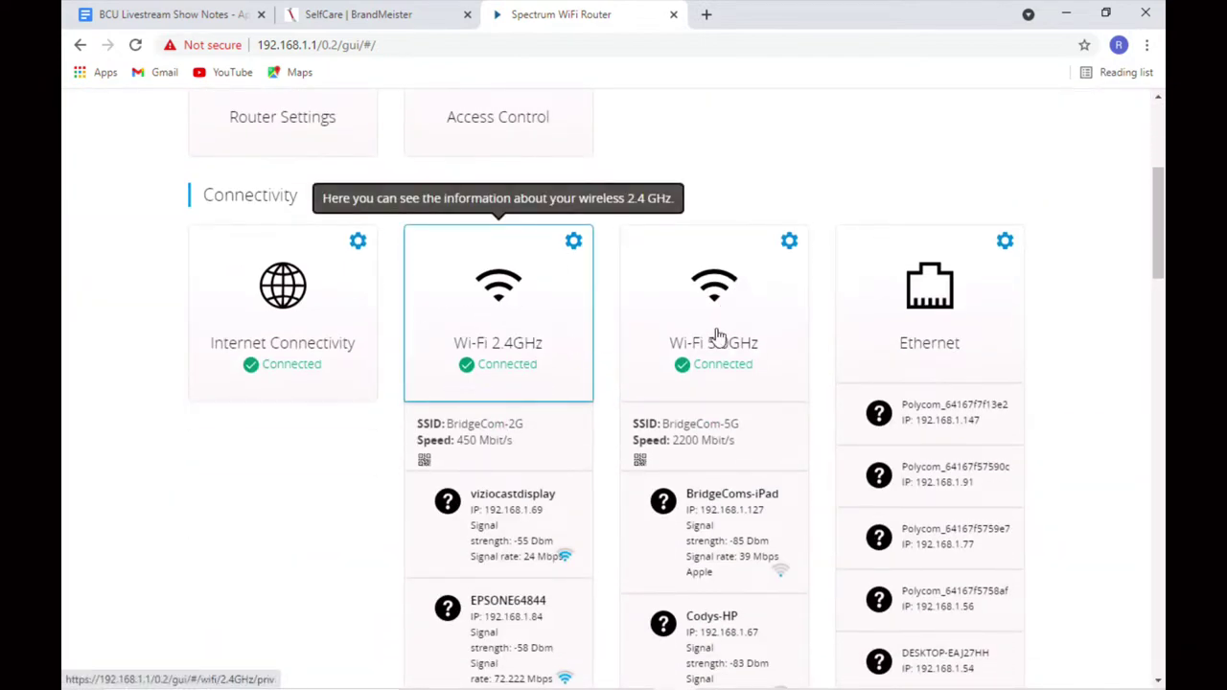
pyautogui.scroll(-2, 756, 340)
pyautogui.scroll(-4, 901, 182)
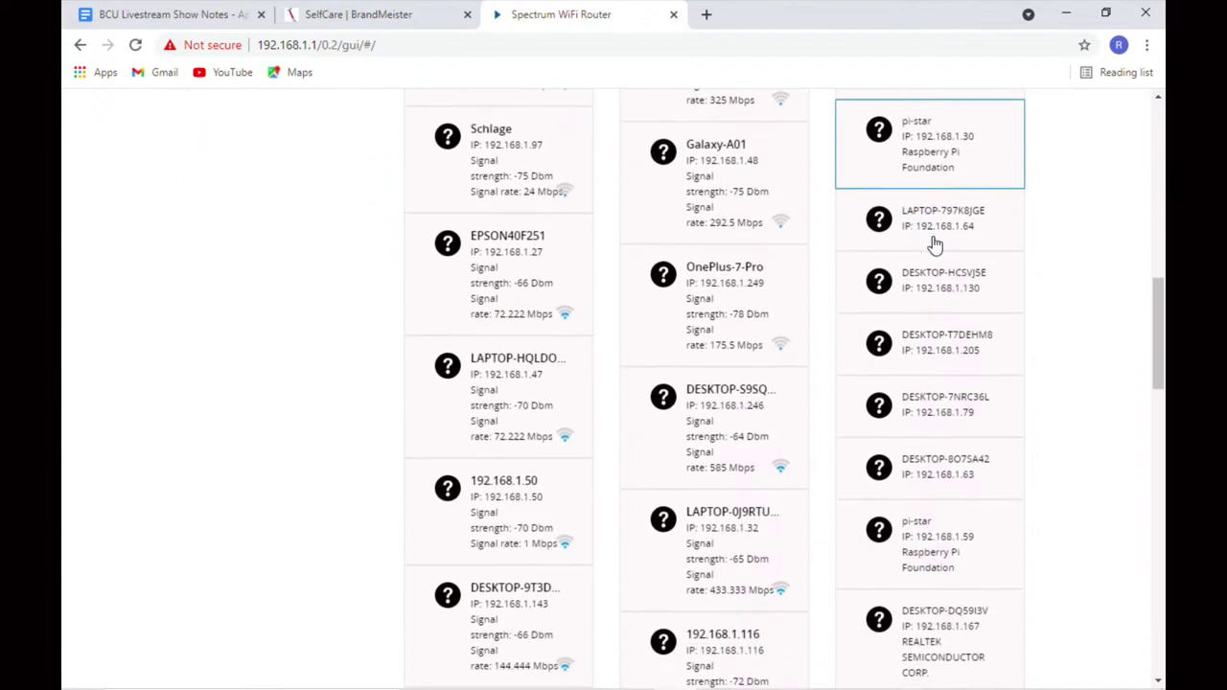
pyautogui.scroll(-3, 853, 403)
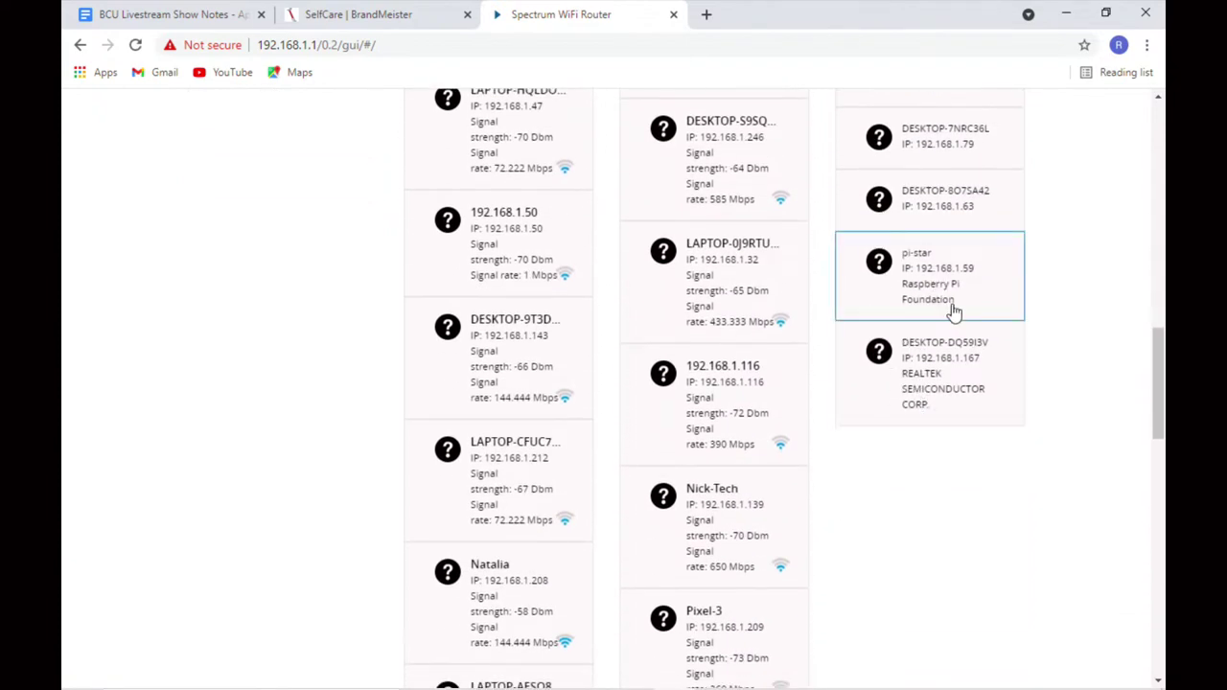
pyautogui.scroll(3, 942, 302)
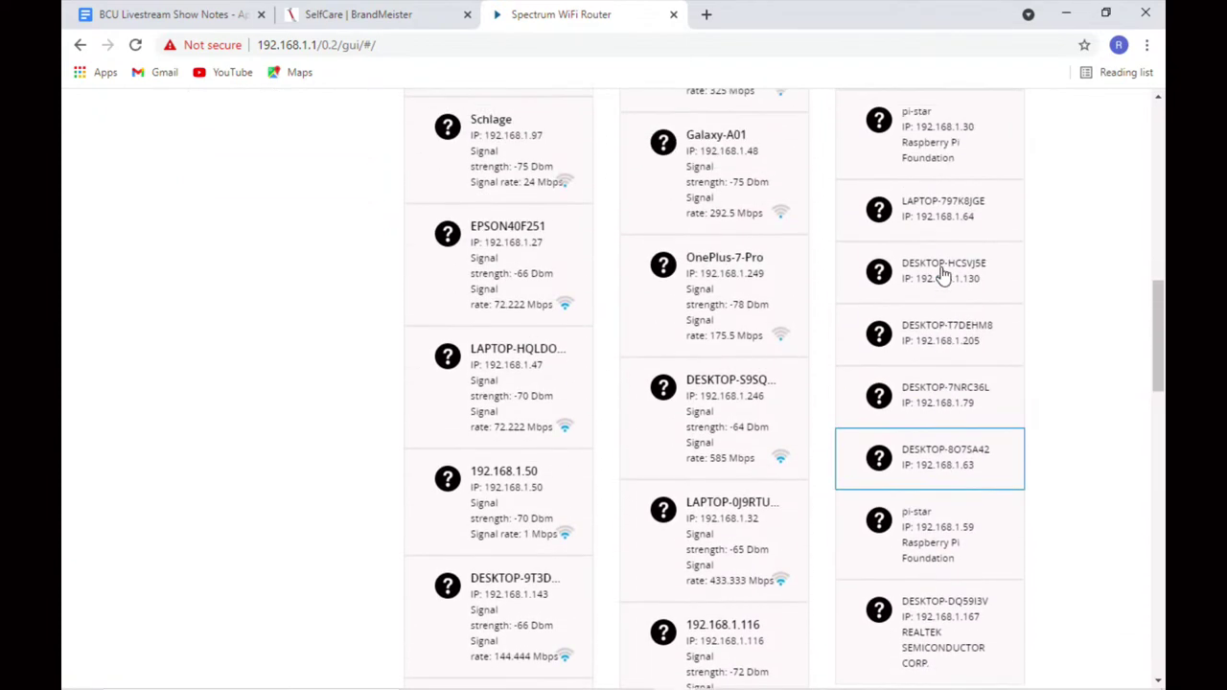
pyautogui.scroll(-3, 943, 275)
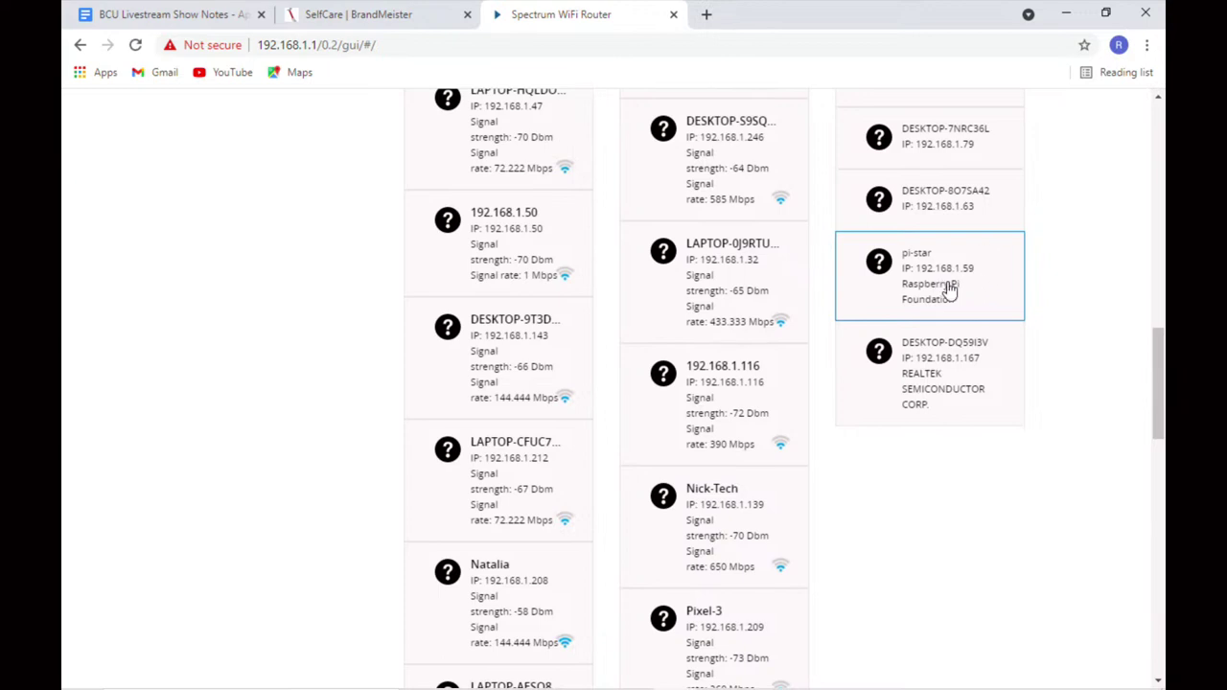
# Load the Pi-Star page at 192.168.1.59 in a new Chrome tab.
pyautogui.click(546, 38)
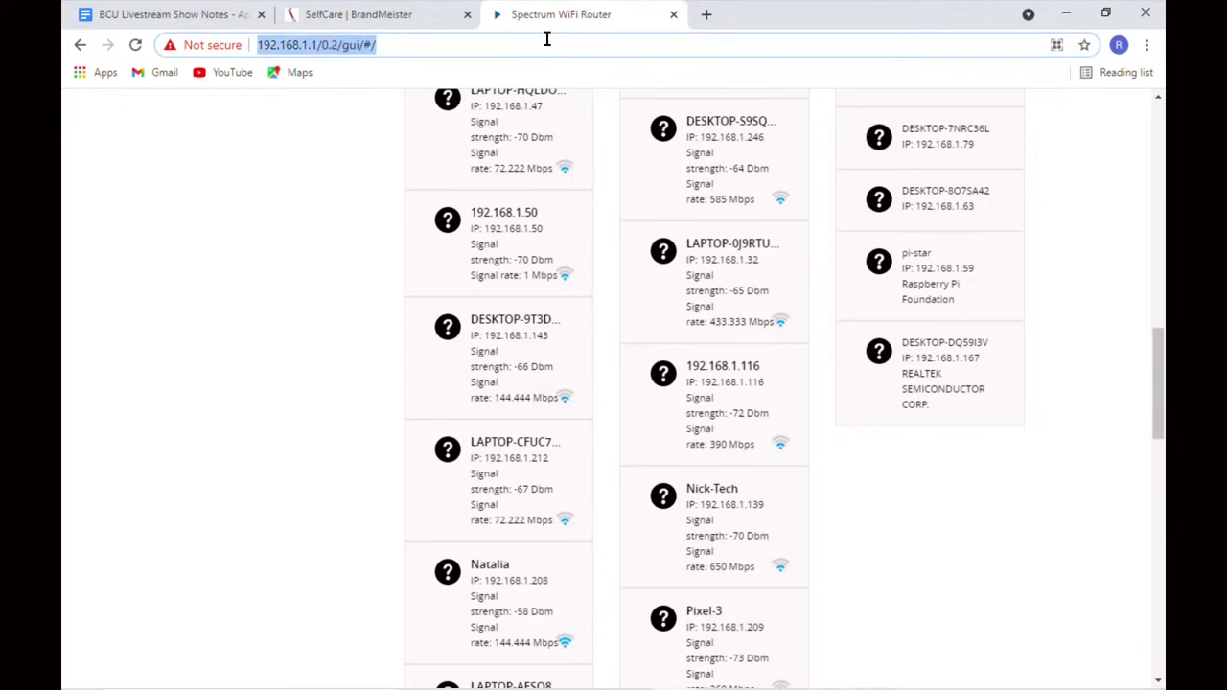
pyautogui.hotkey('ctrl', 't')
pyautogui.write('19')
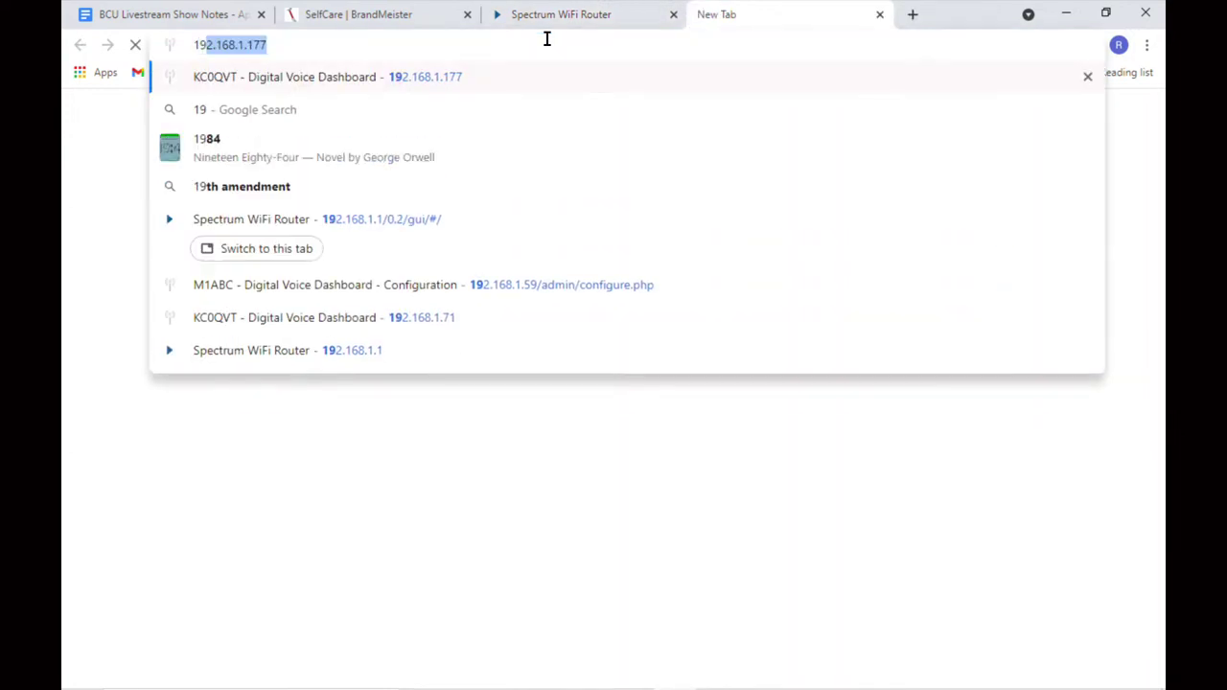
pyautogui.write('2')
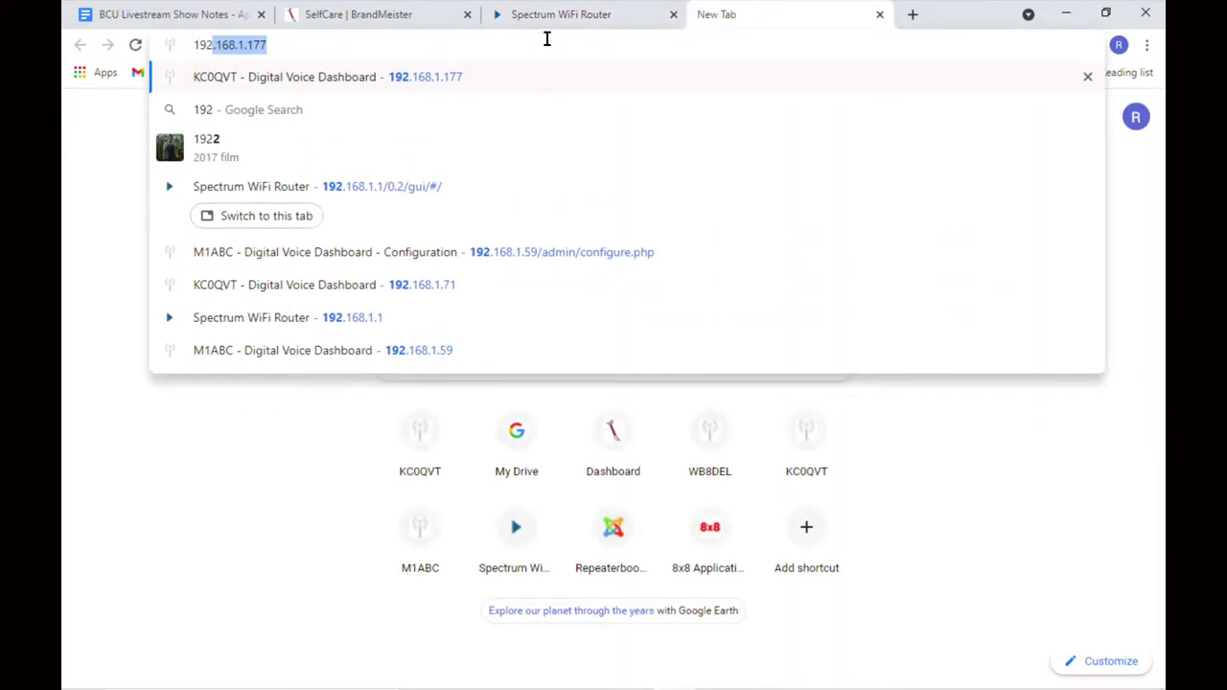
pyautogui.press('End')
pyautogui.press('BackSpace')
pyautogui.press('BackSpace')
pyautogui.press('BackSpace')
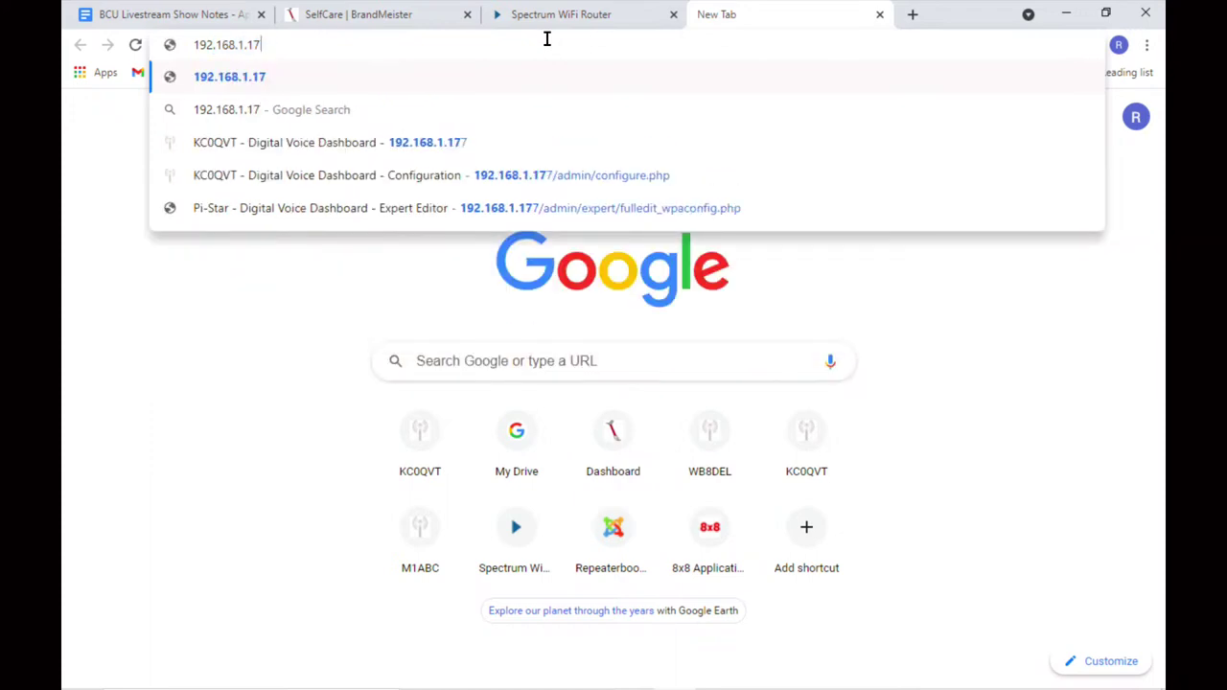
pyautogui.write('59')
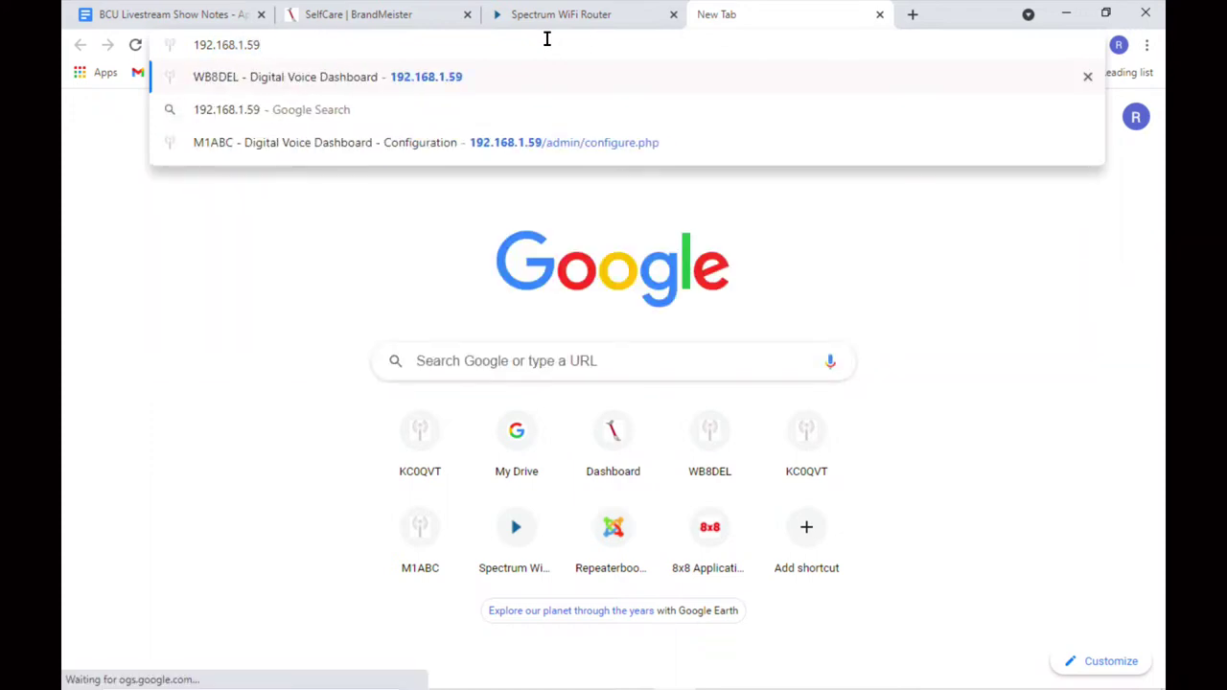
pyautogui.press('Return')
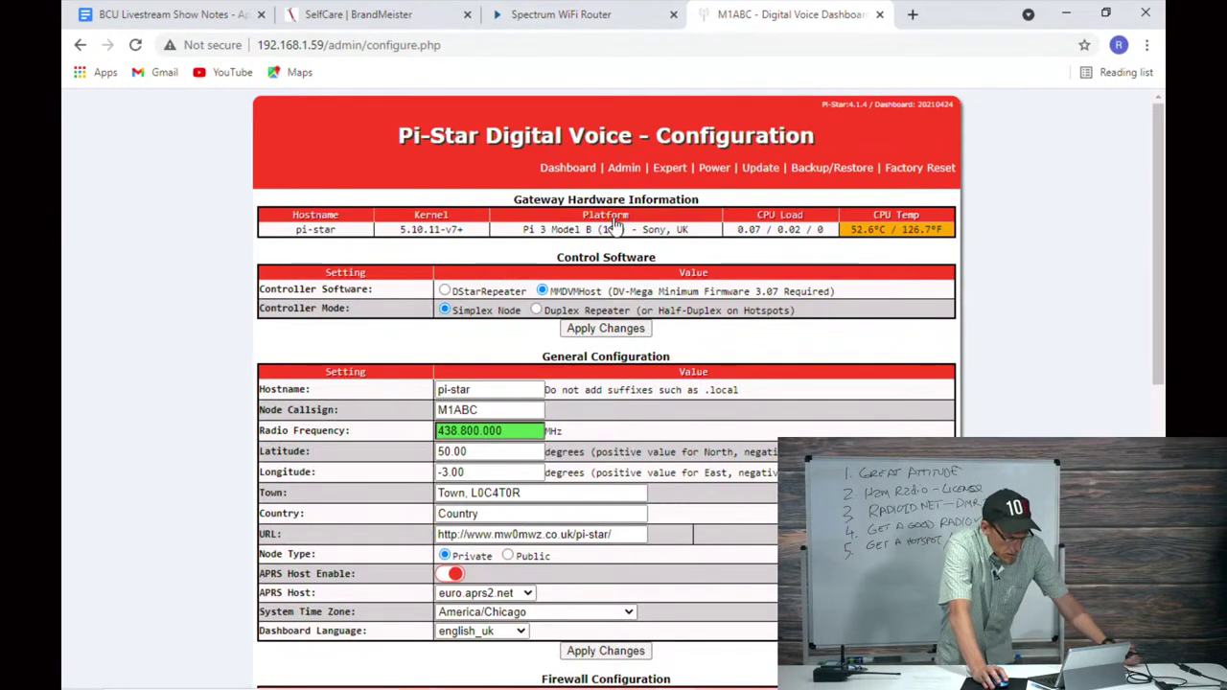
# Apply MMDVMHost in simplex mode as controller software and acknowledge the modem warning.
pyautogui.moveTo(352, 289)
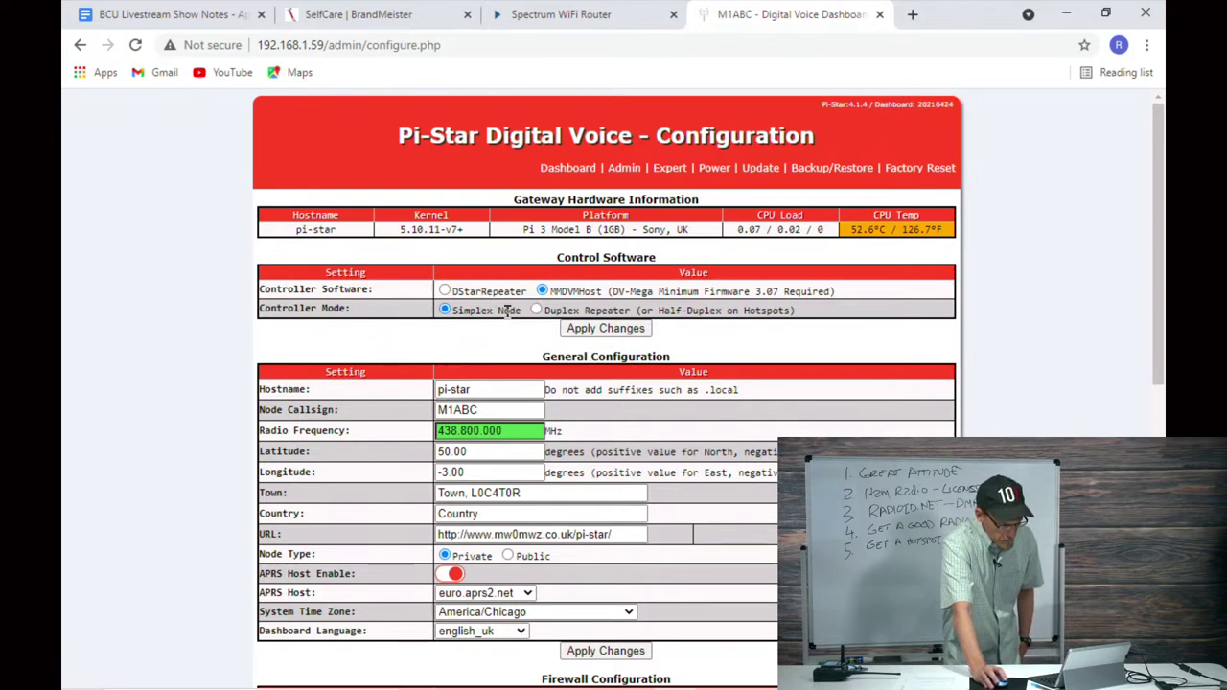
pyautogui.click(604, 329)
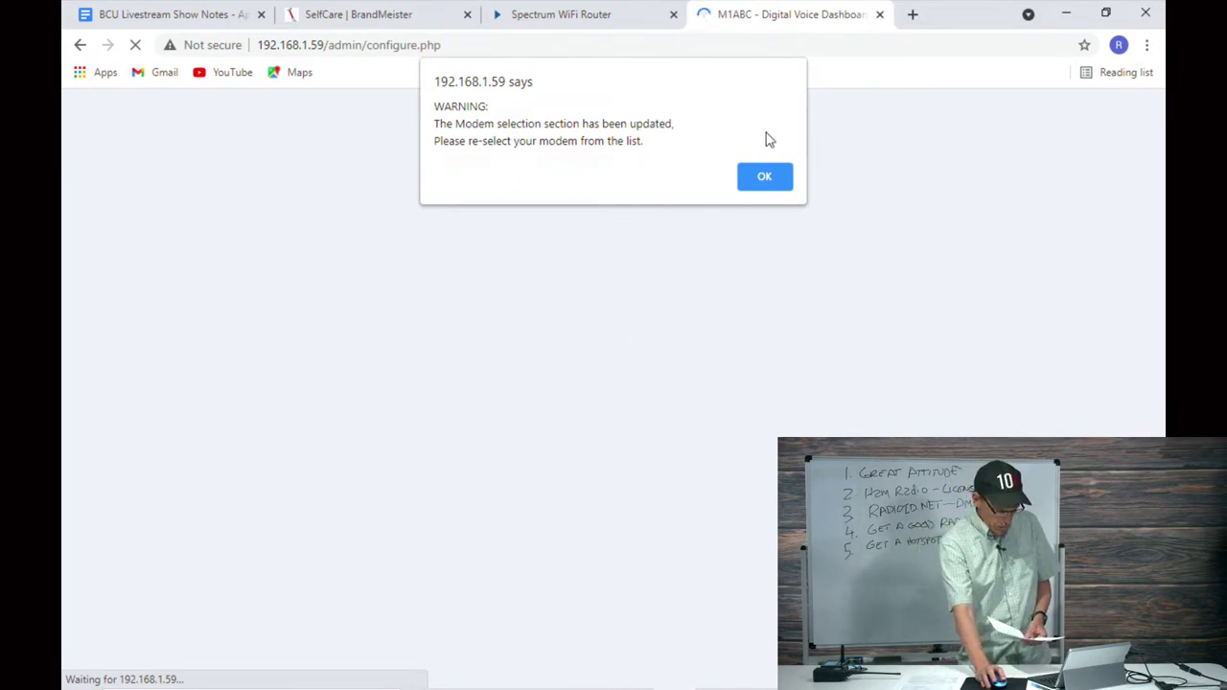
pyautogui.click(764, 188)
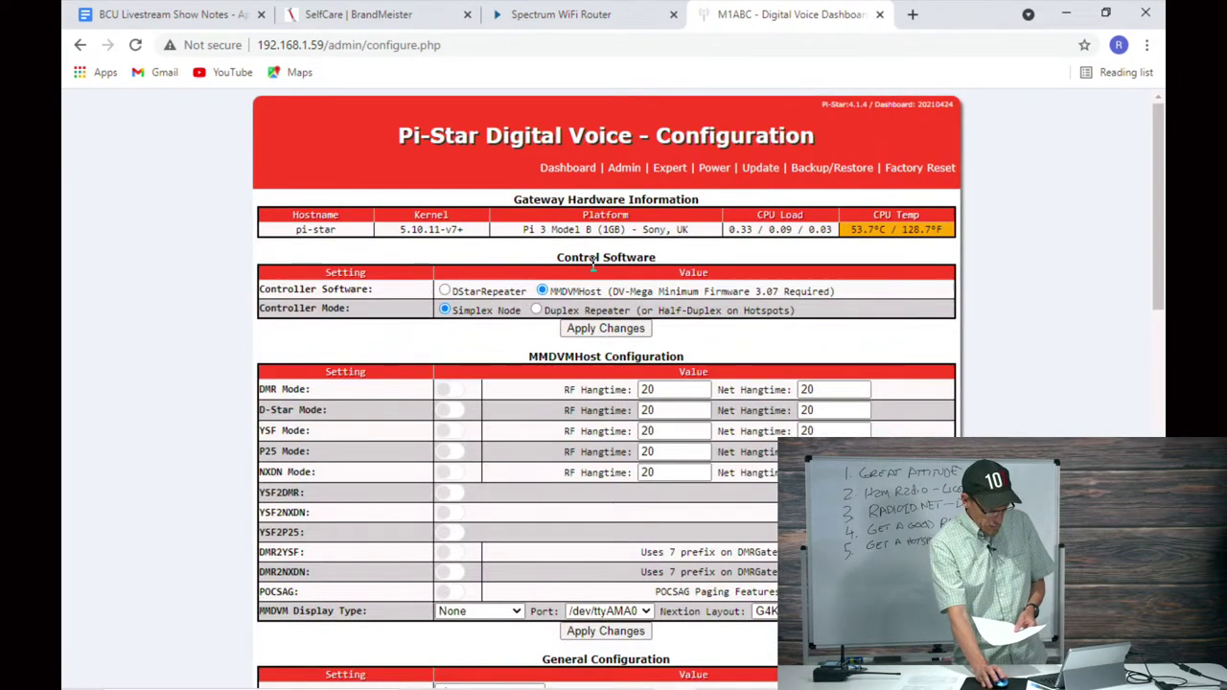
pyautogui.scroll(-1, 559, 288)
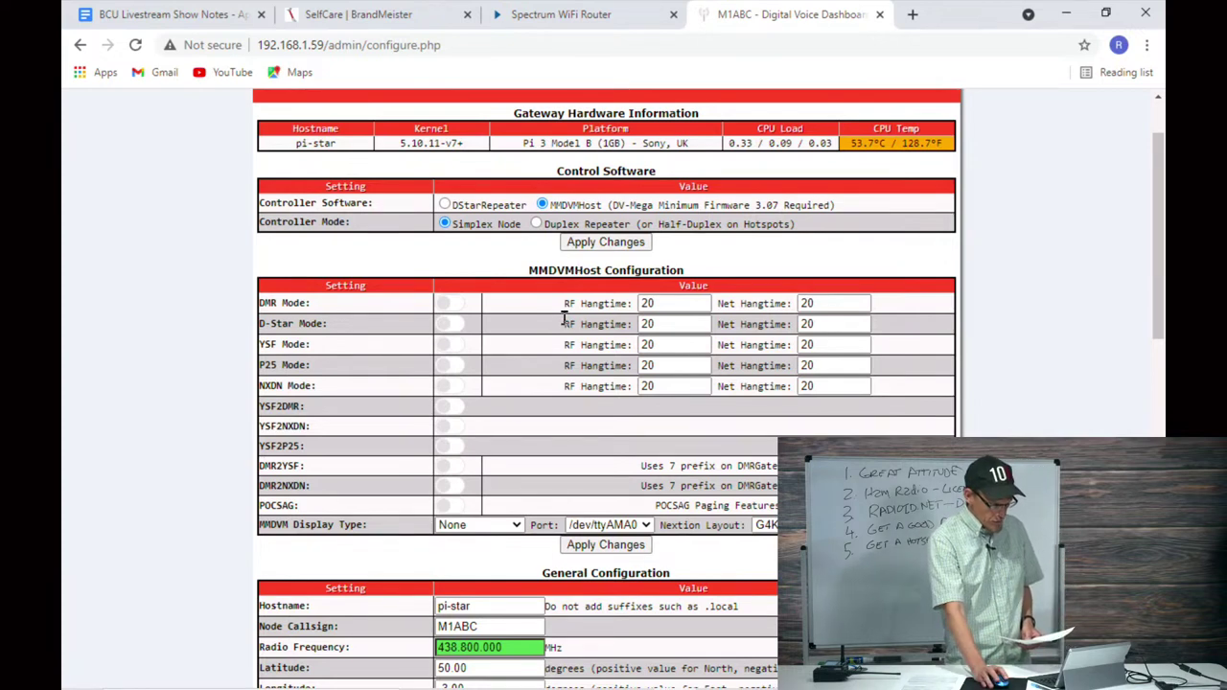
# Turn on DMR mode and choose a Nextion display on the modem port with ON7LDS L3 layout.
pyautogui.click(448, 309)
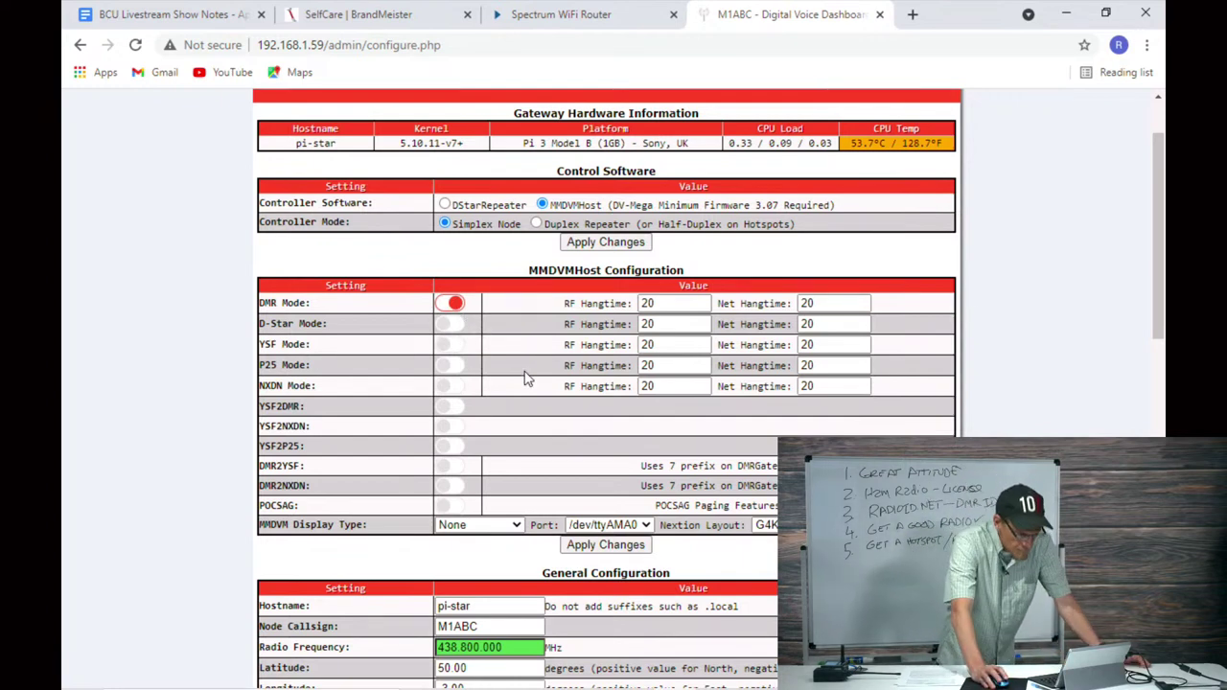
pyautogui.click(520, 530)
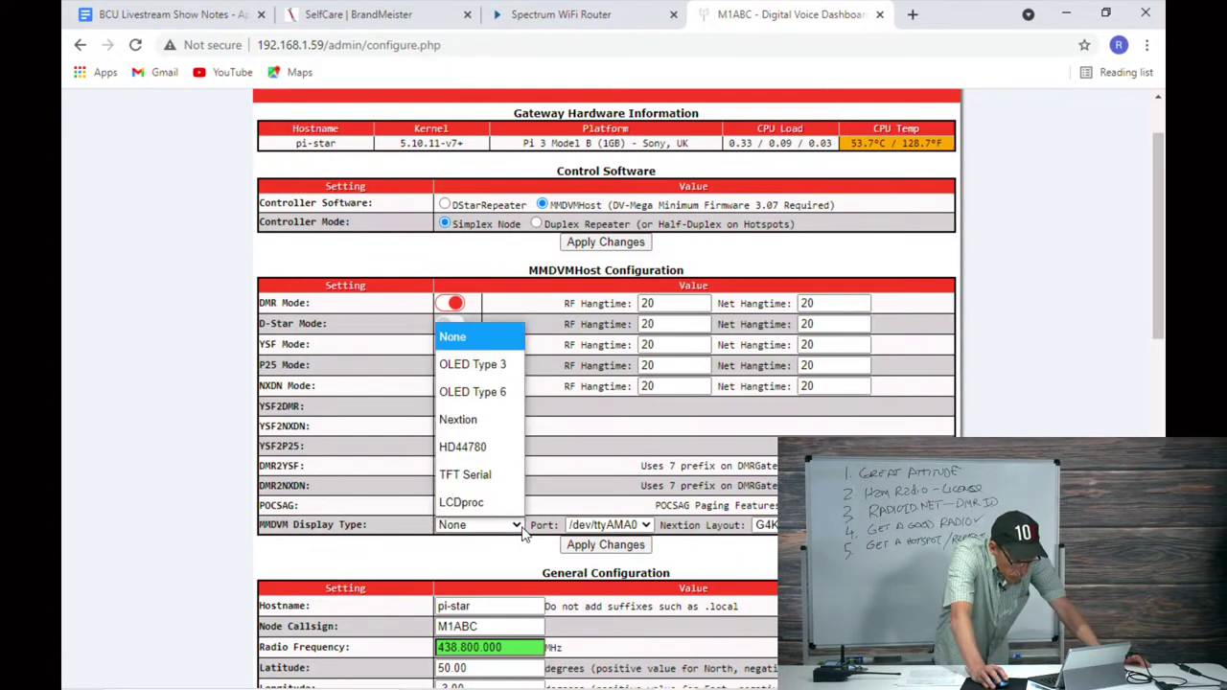
pyautogui.click(482, 430)
pyautogui.click(609, 525)
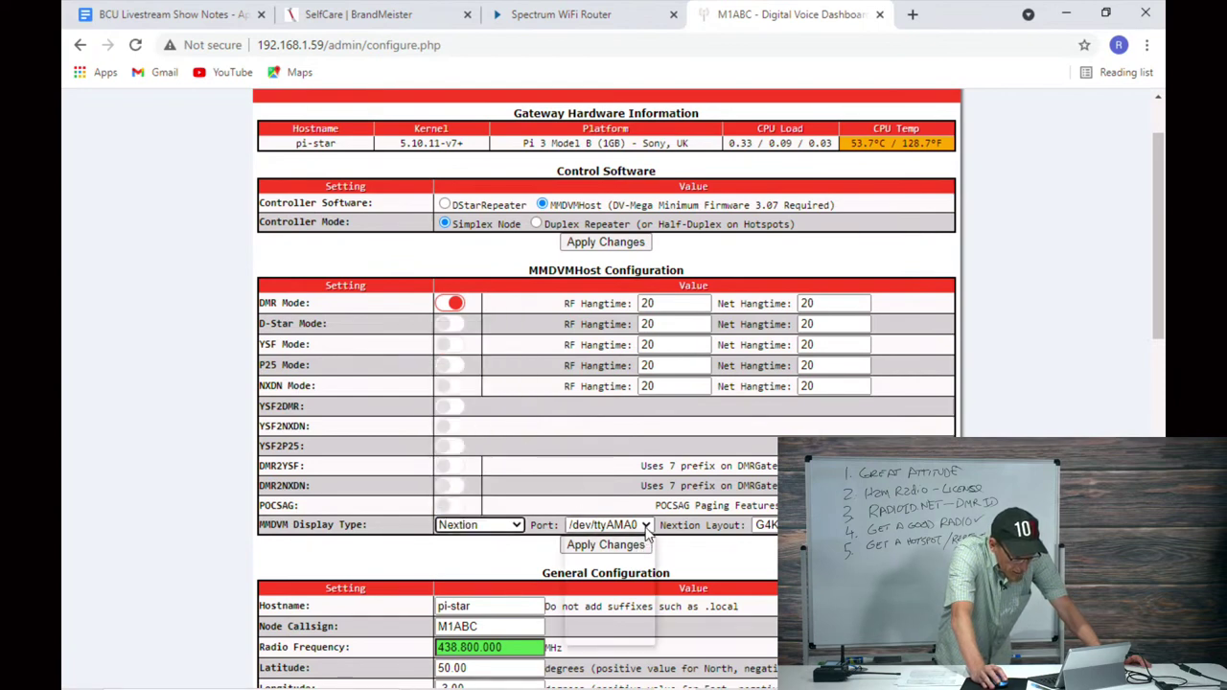
pyautogui.click(647, 575)
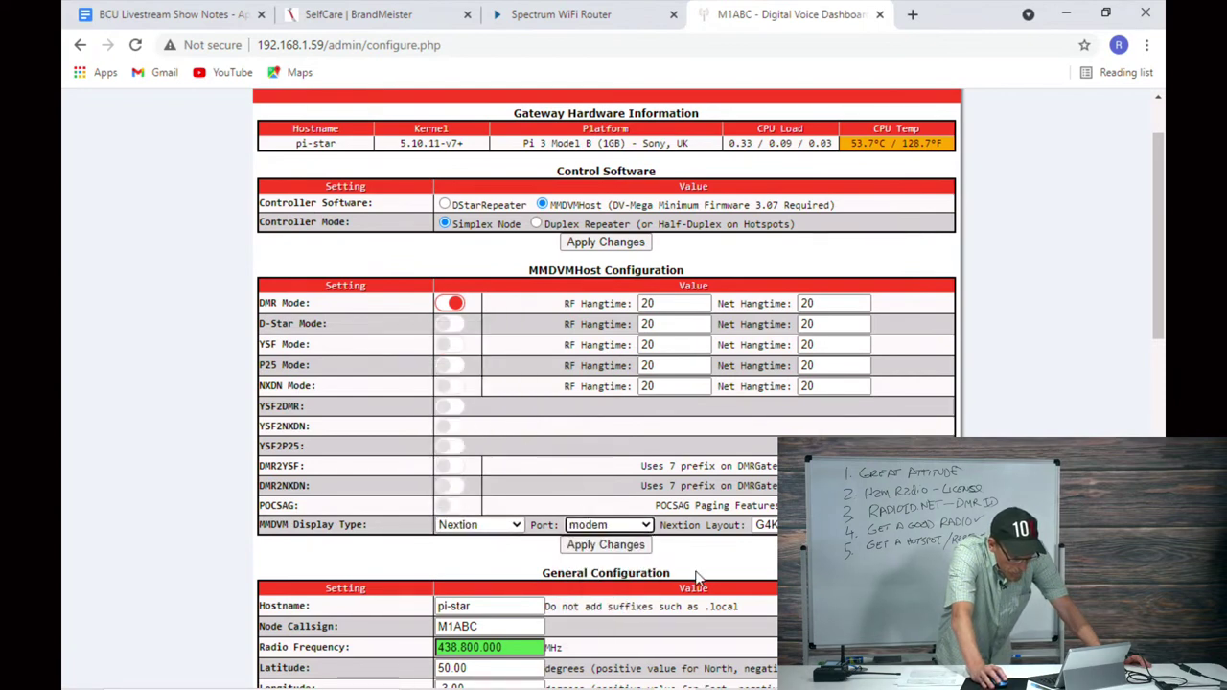
pyautogui.click(766, 524)
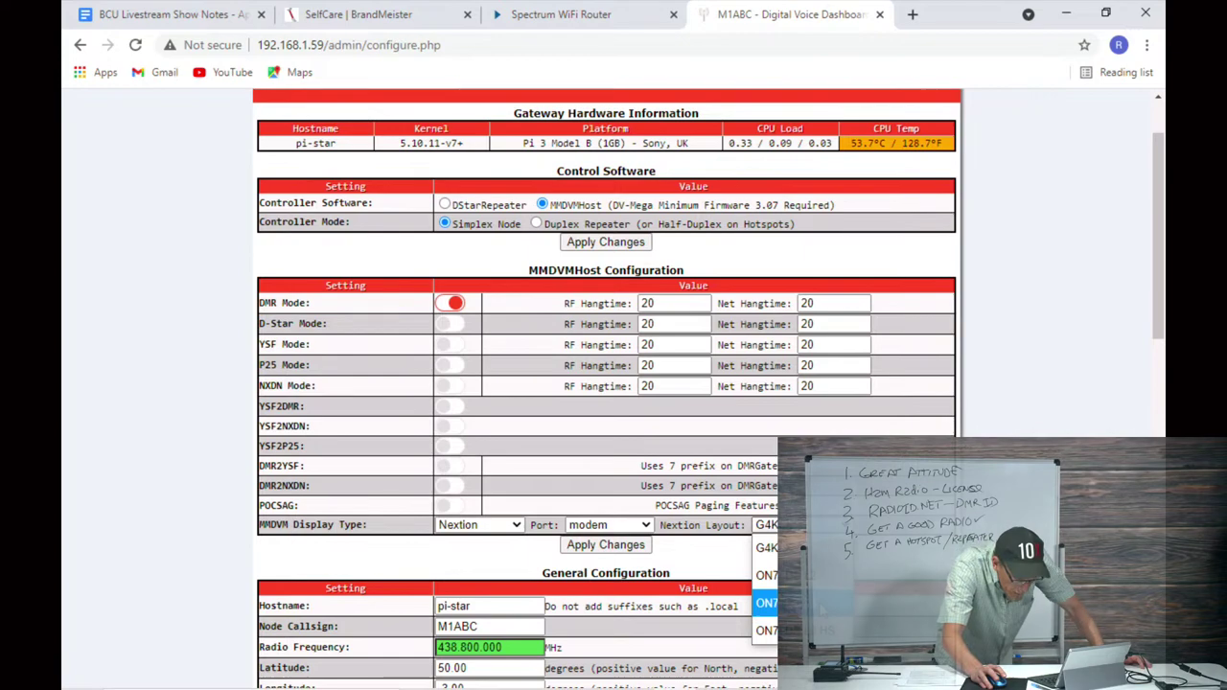
pyautogui.click(819, 611)
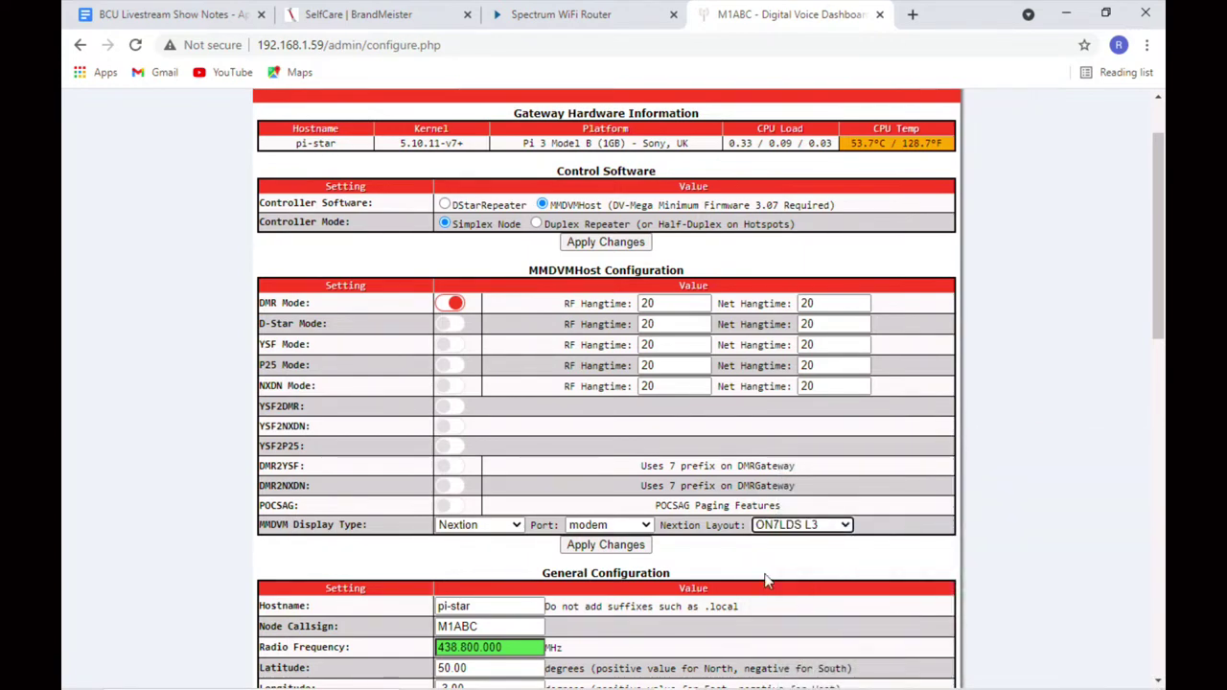
pyautogui.scroll(-2, 671, 517)
pyautogui.scroll(2, 601, 472)
# Apply the MMDVMHost configuration and dismiss the modem re-selection warning after the reload.
pyautogui.click(614, 546)
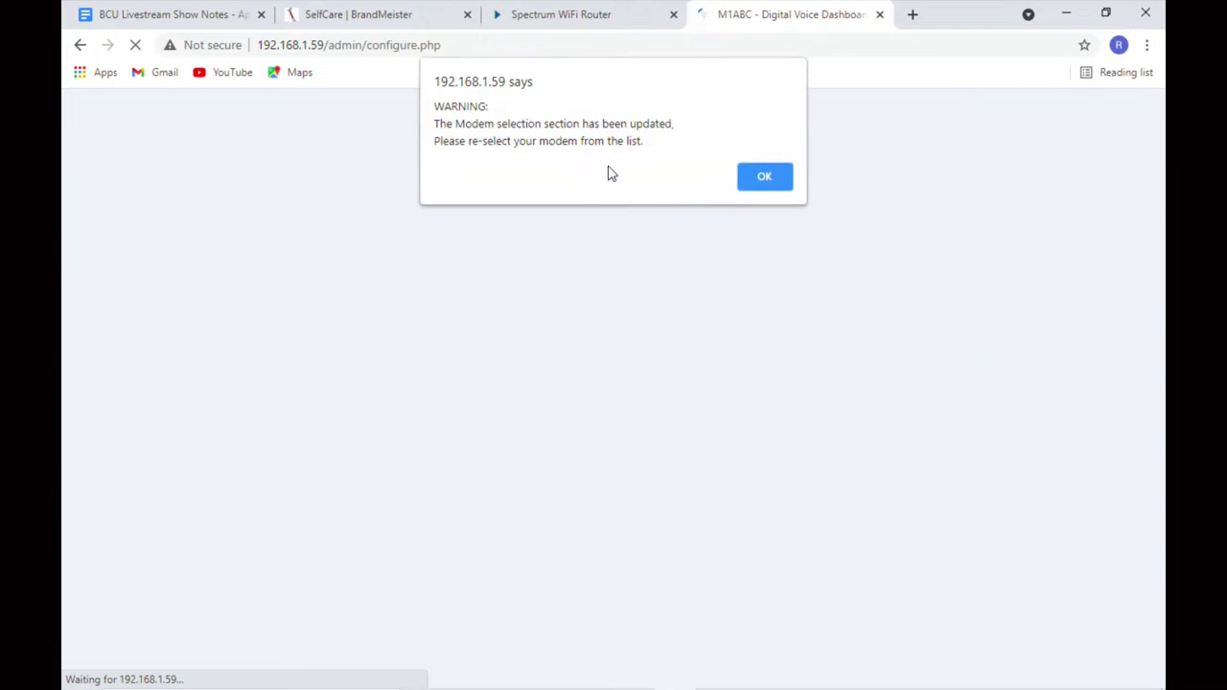
pyautogui.click(763, 178)
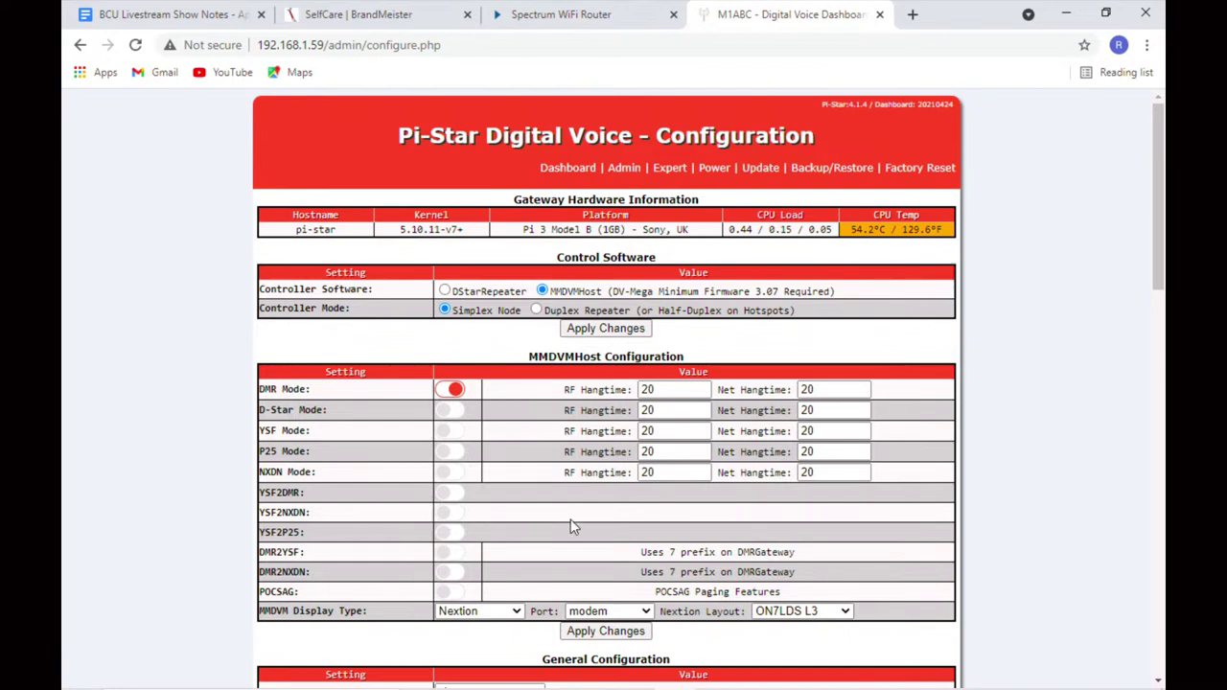
# Fill in the Node Callsign from the browser's saved suggestion.
pyautogui.scroll(-3, 547, 448)
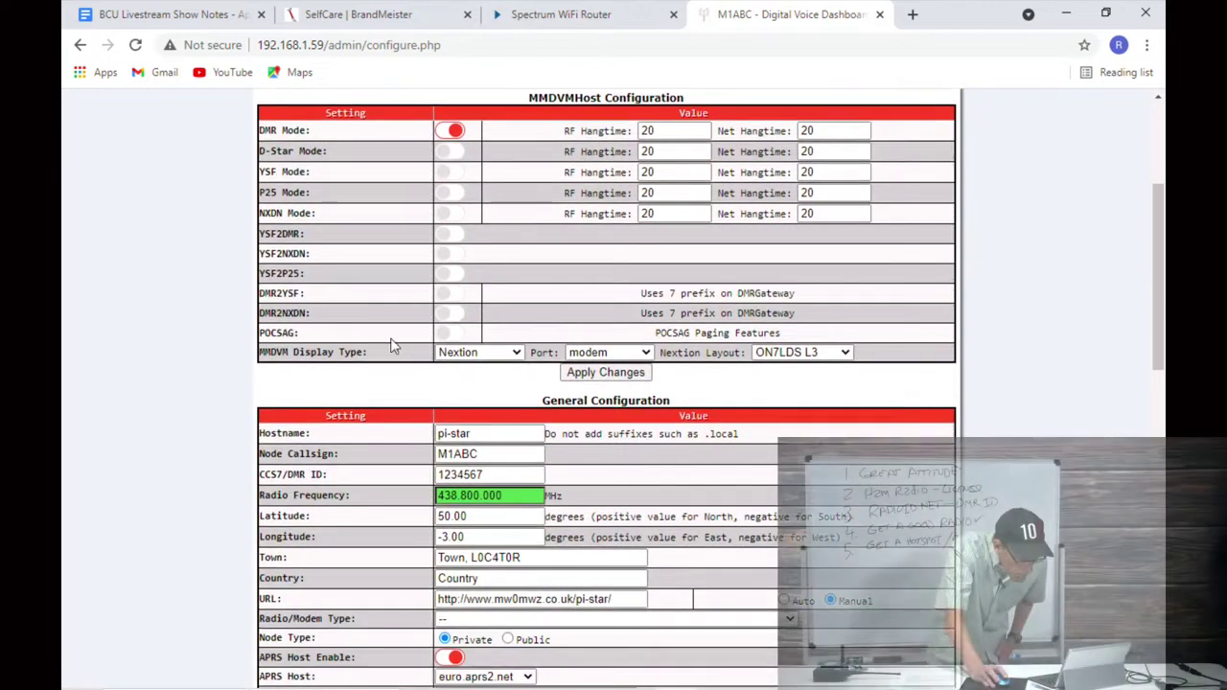
pyautogui.scroll(3, 549, 448)
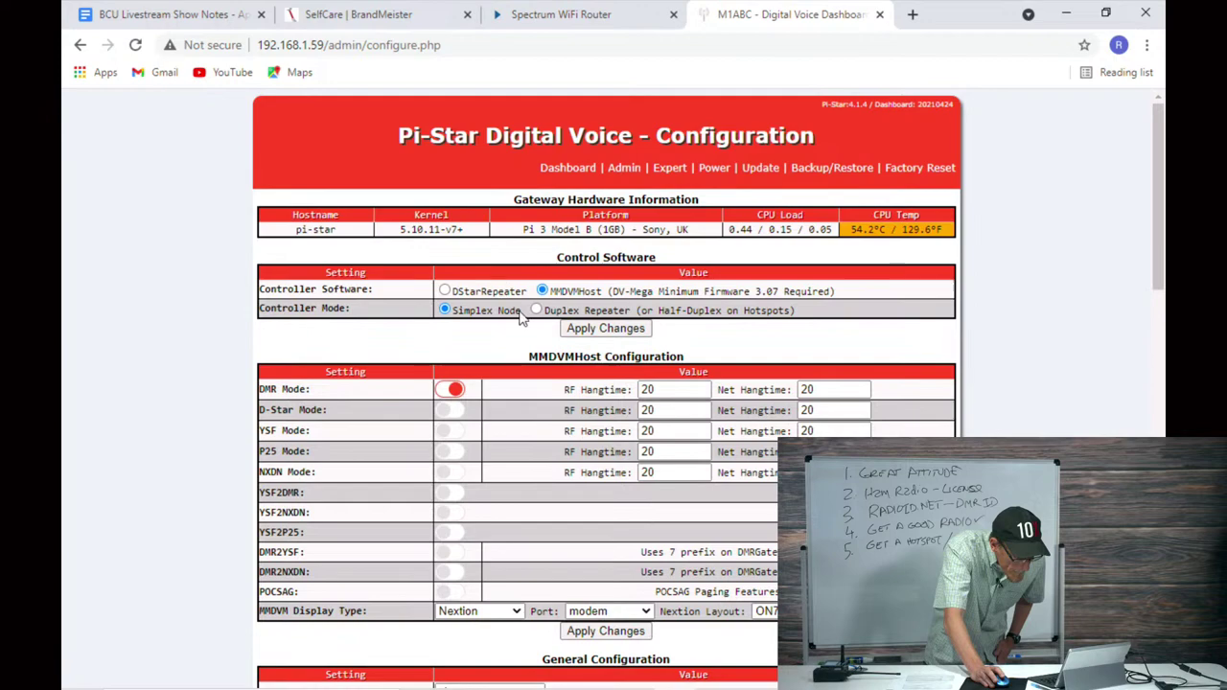
pyautogui.scroll(-4, 551, 388)
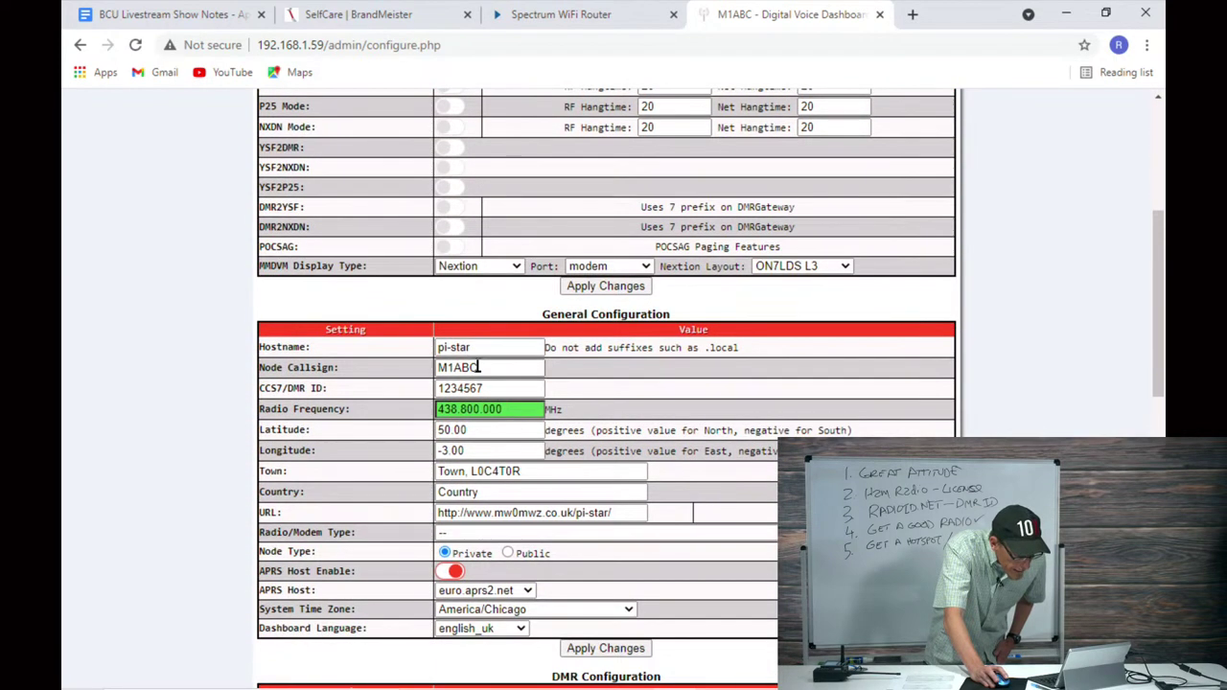
pyautogui.click(491, 367)
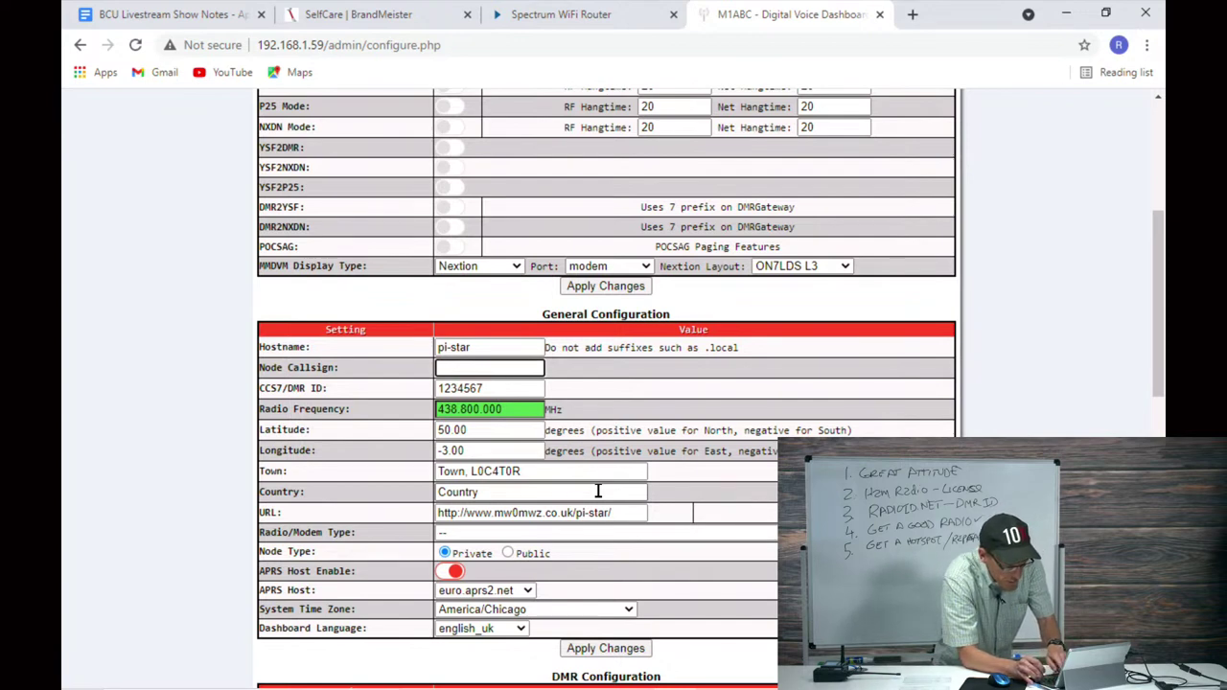
pyautogui.write('KC0QVT')
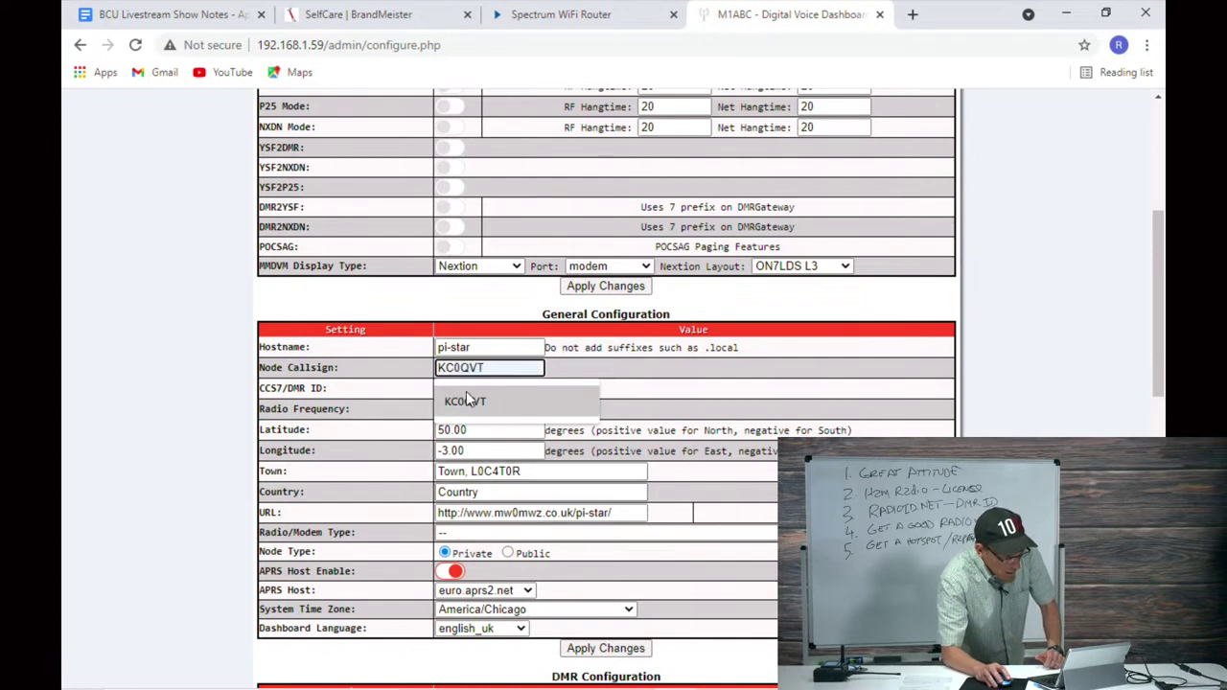
pyautogui.click(466, 399)
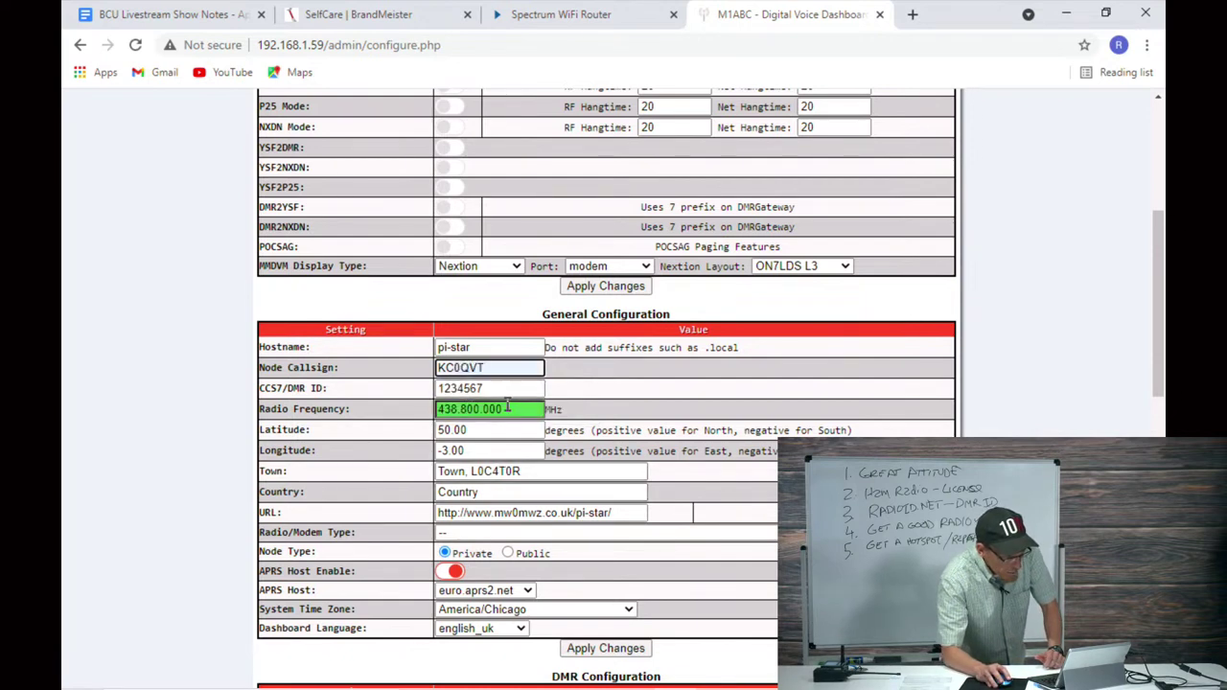
# Replace the placeholder CCS7/DMR ID with the operator's DMR ID.
pyautogui.click(497, 388)
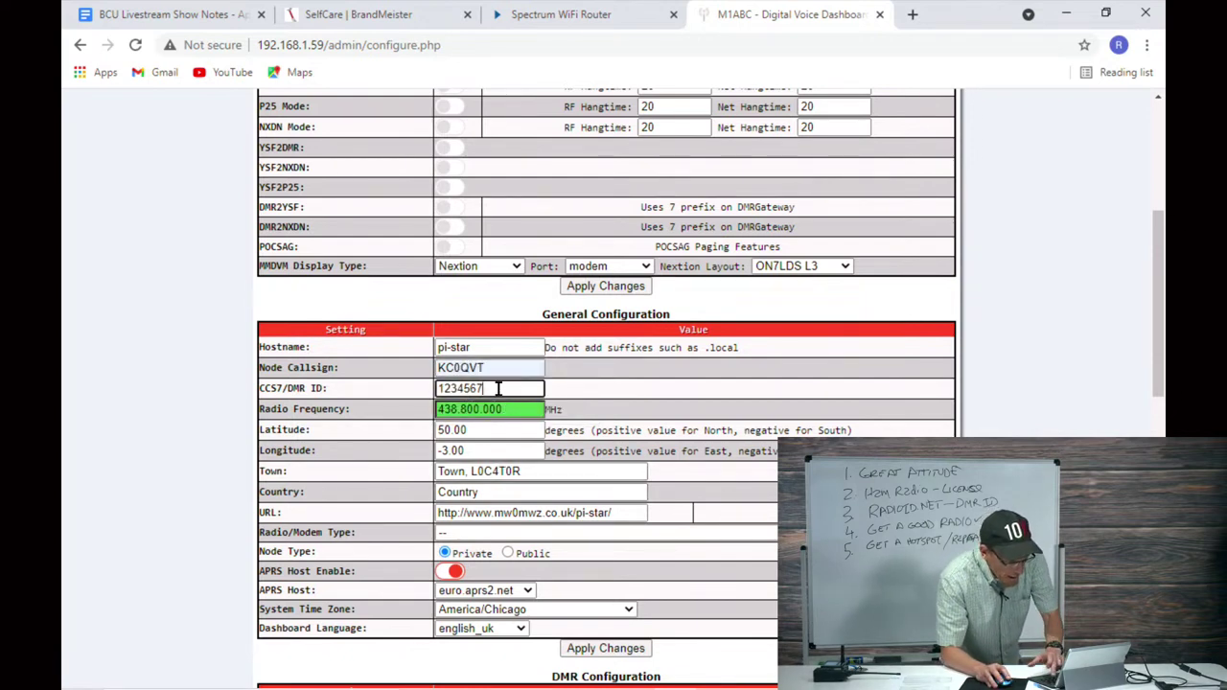
pyautogui.press('BackSpace')
pyautogui.press('BackSpace')
pyautogui.press('BackSpace')
pyautogui.press('BackSpace')
pyautogui.write('3129172')
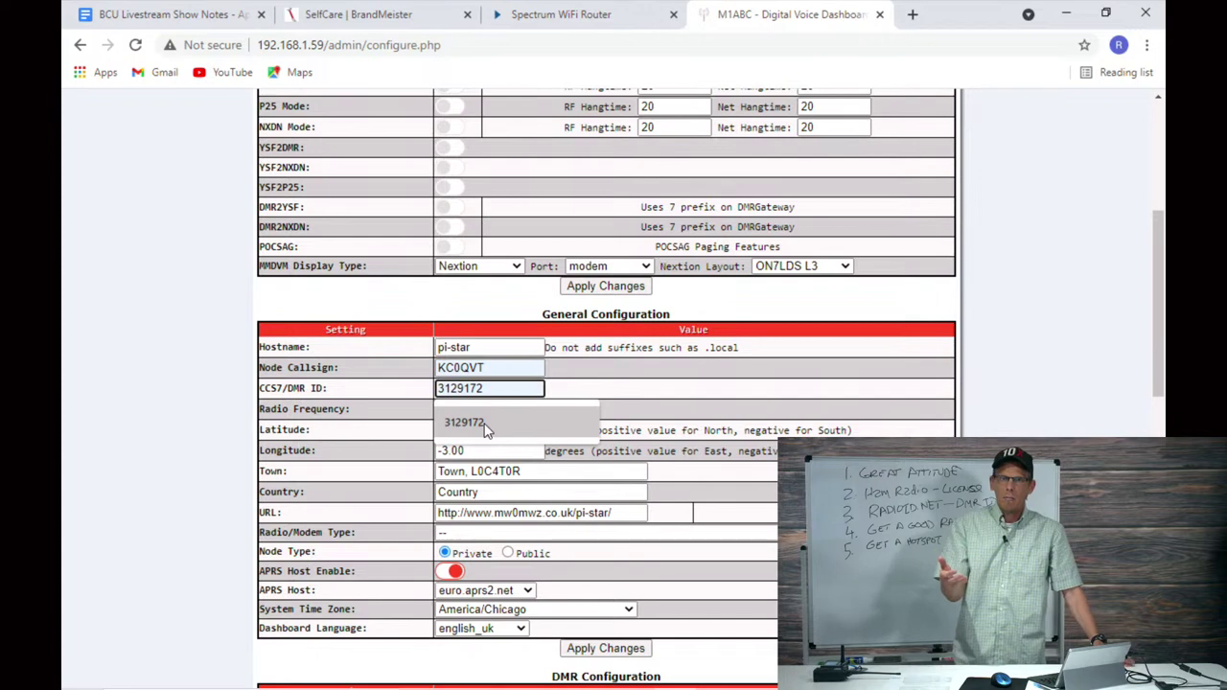
pyautogui.click(489, 426)
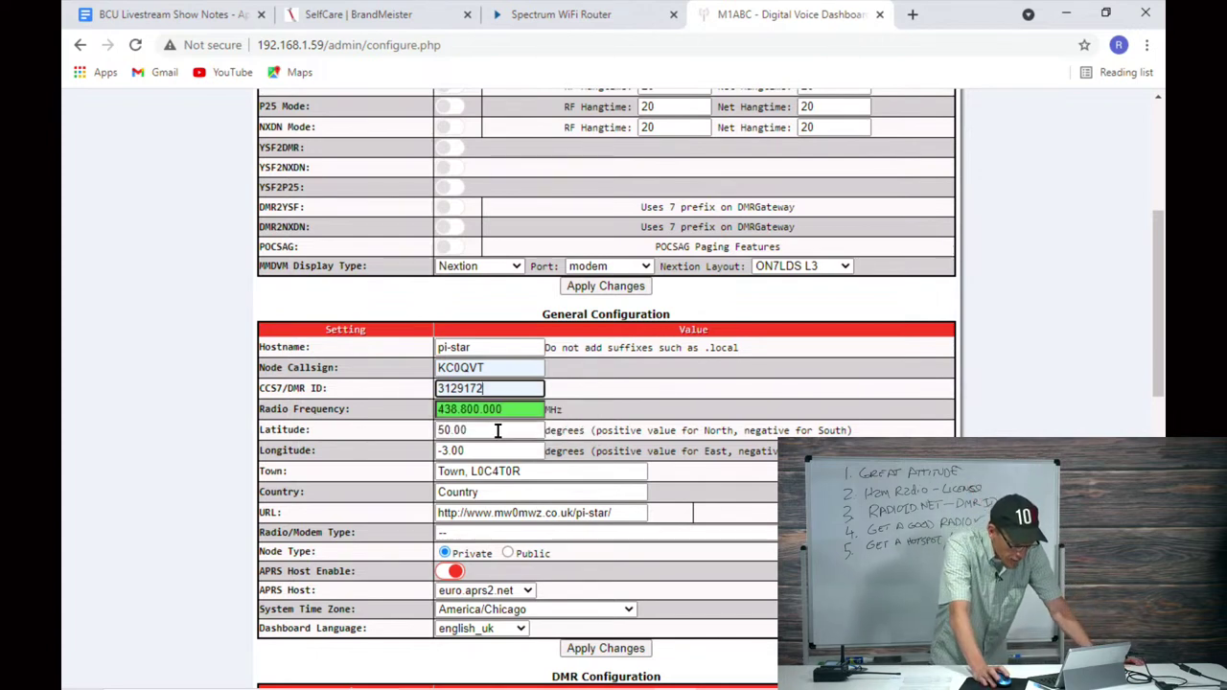
# Change the Radio Frequency from 438.800.000 to 446.525.000 MHz.
pyautogui.click(518, 410)
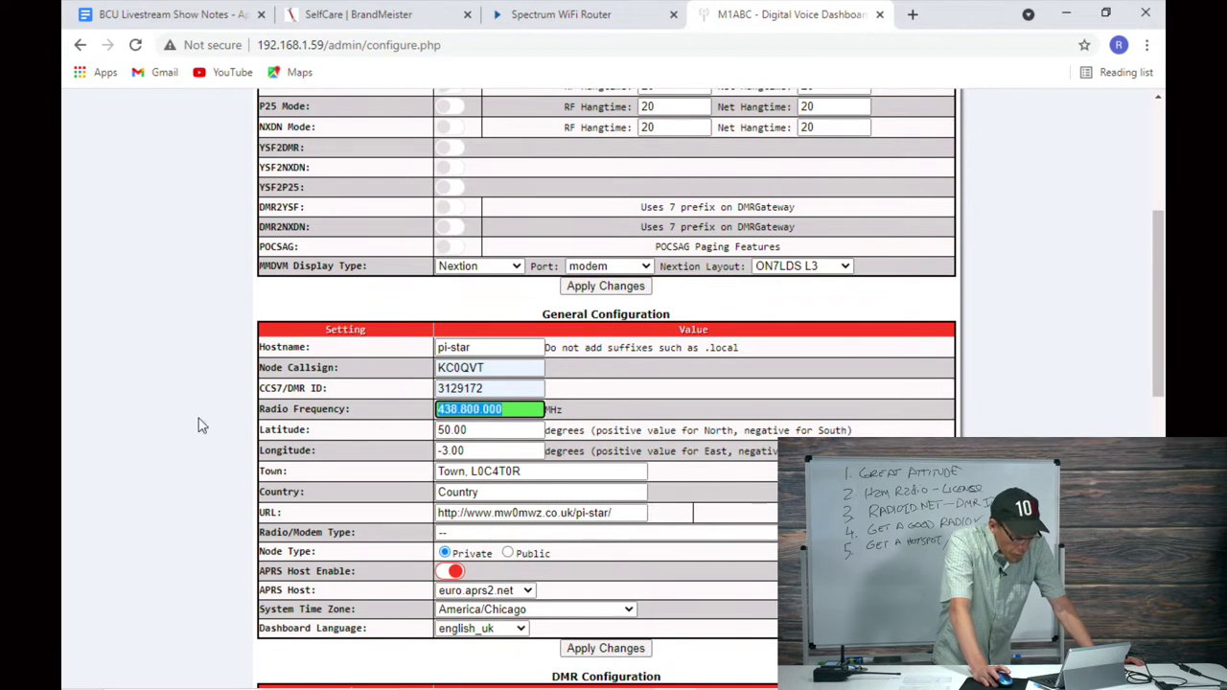
pyautogui.press('BackSpace')
pyautogui.write('44')
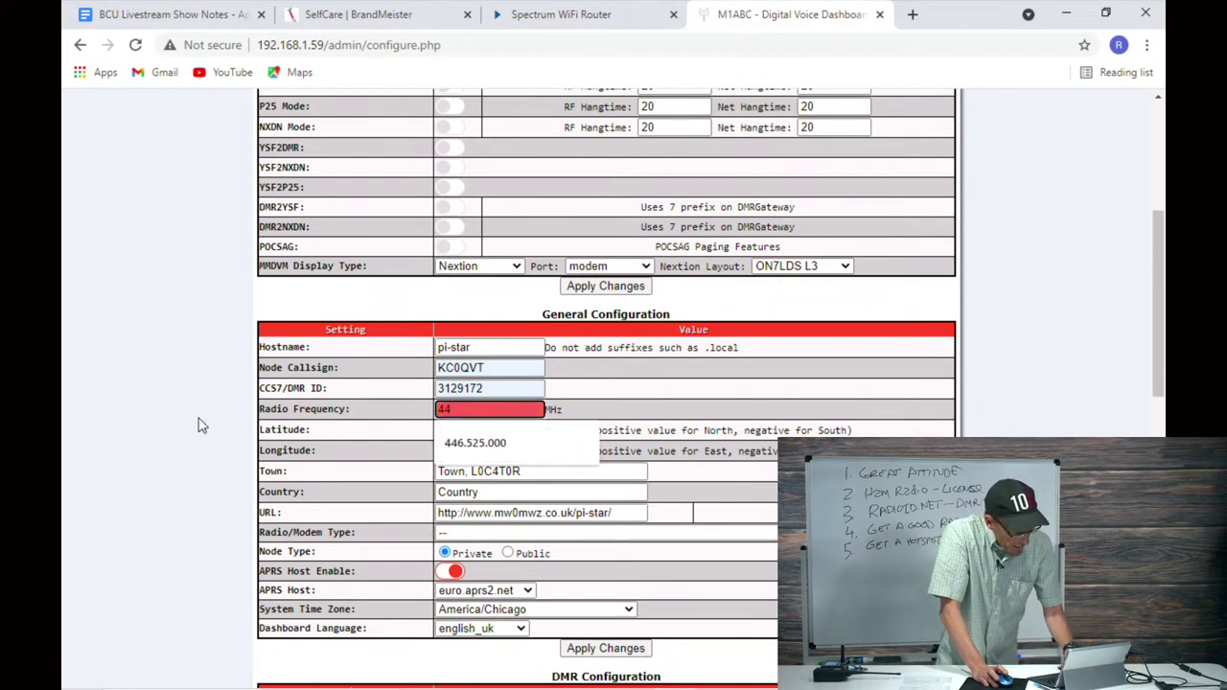
pyautogui.write('6')
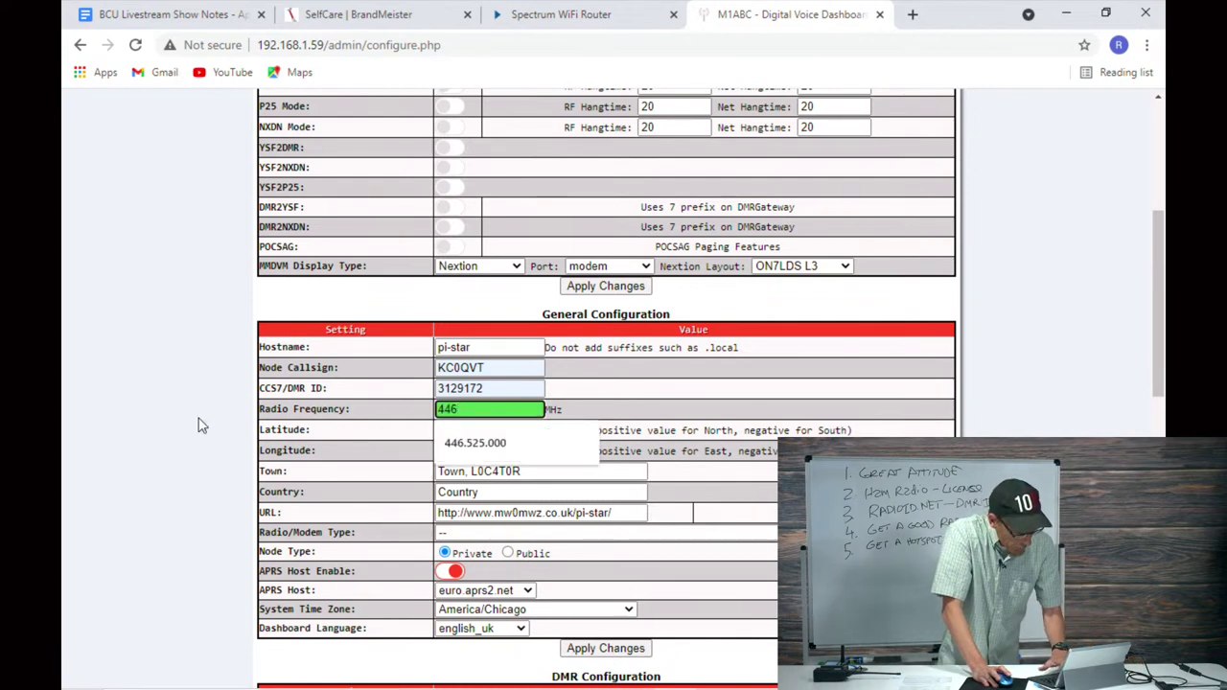
pyautogui.press('Escape')
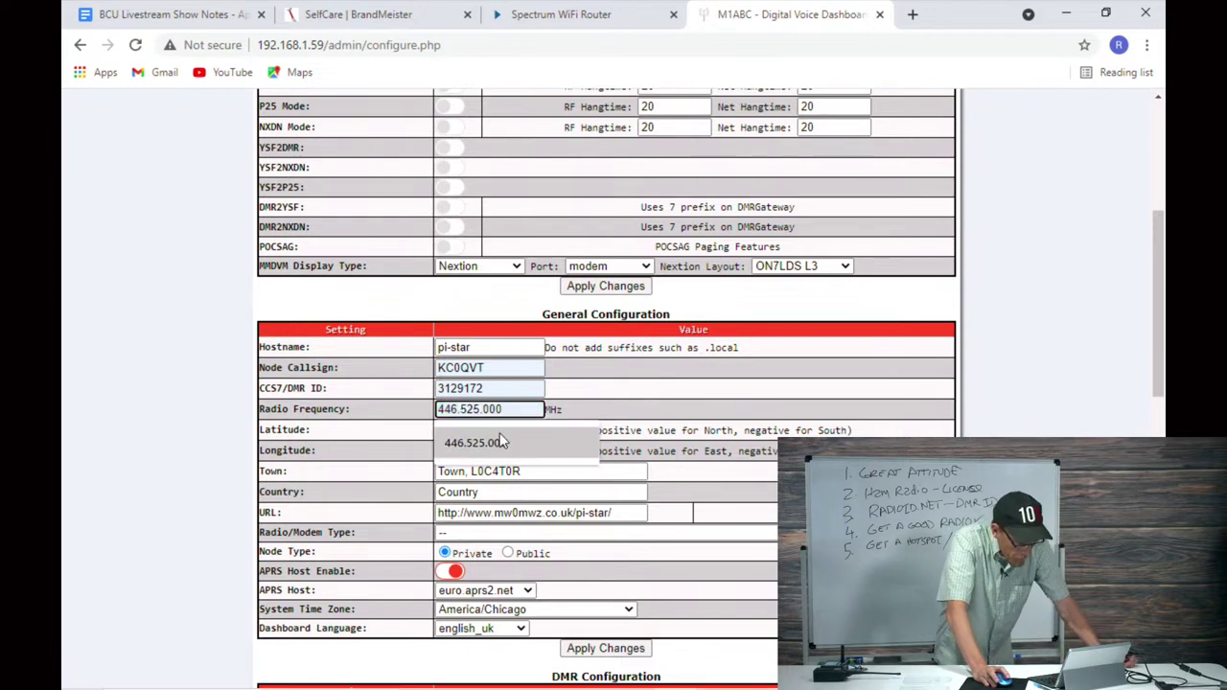
pyautogui.click(500, 441)
pyautogui.click(505, 430)
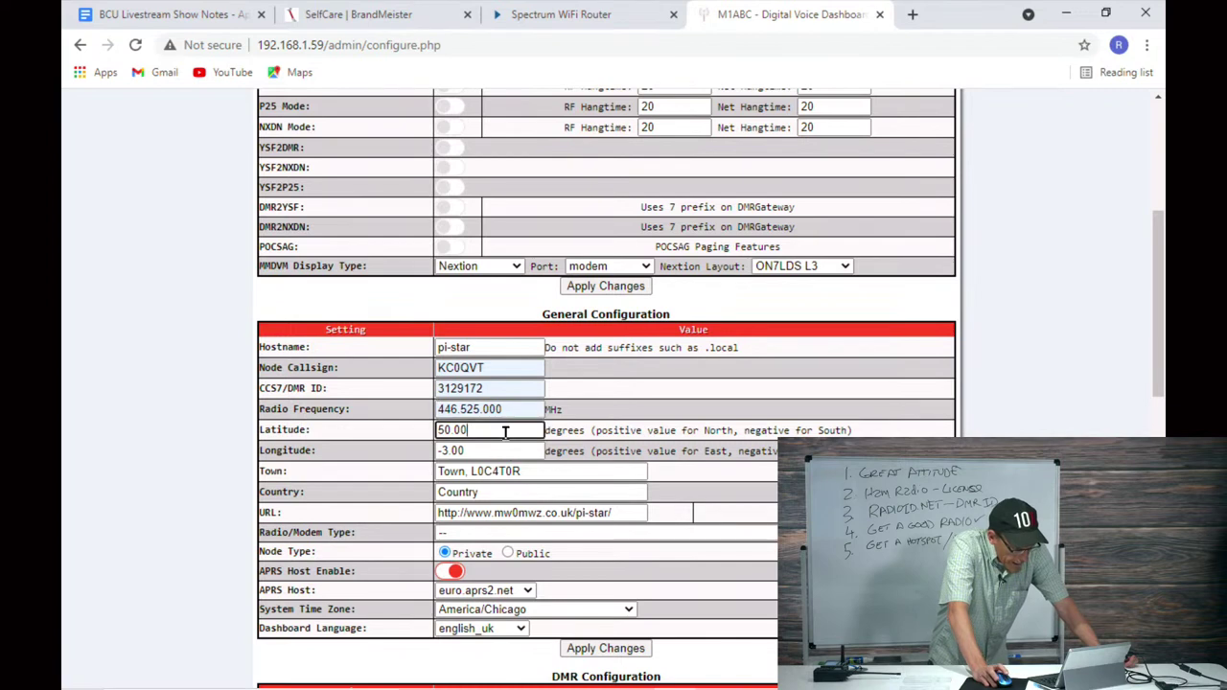
pyautogui.click(568, 53)
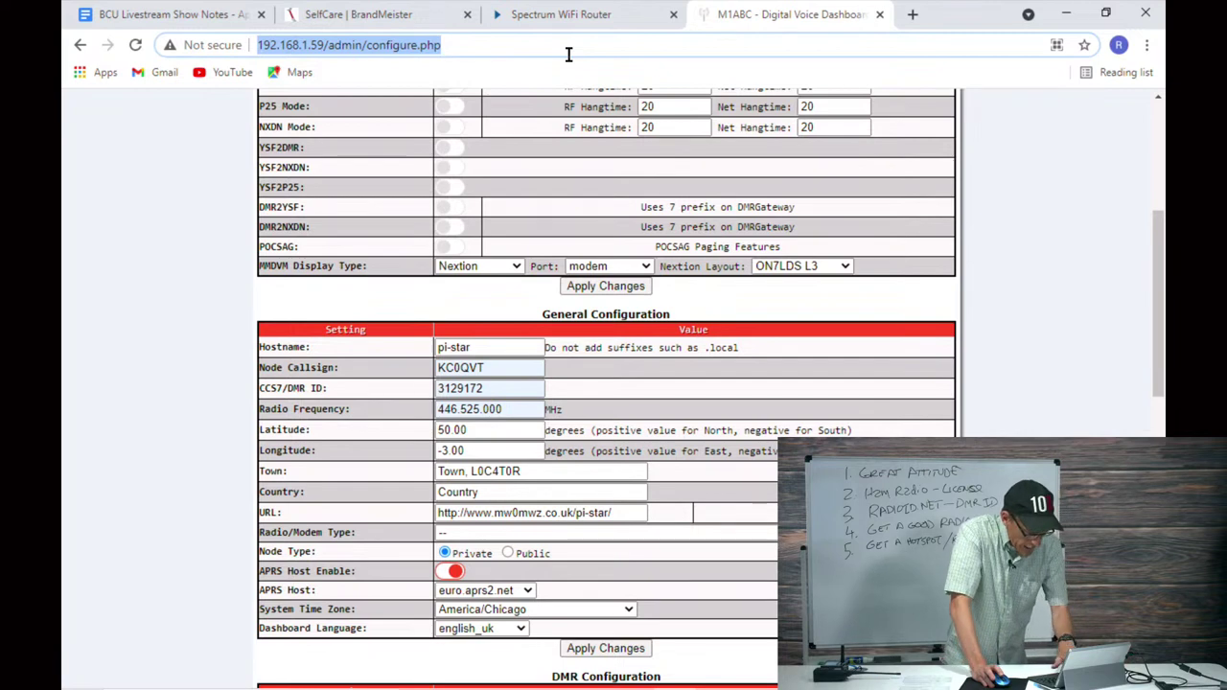
# Search Google for Smithville, MO coordinates in a new tab and grab the latitude 39.3869.
pyautogui.hotkey('ctrl', 't')
pyautogui.write('smi')
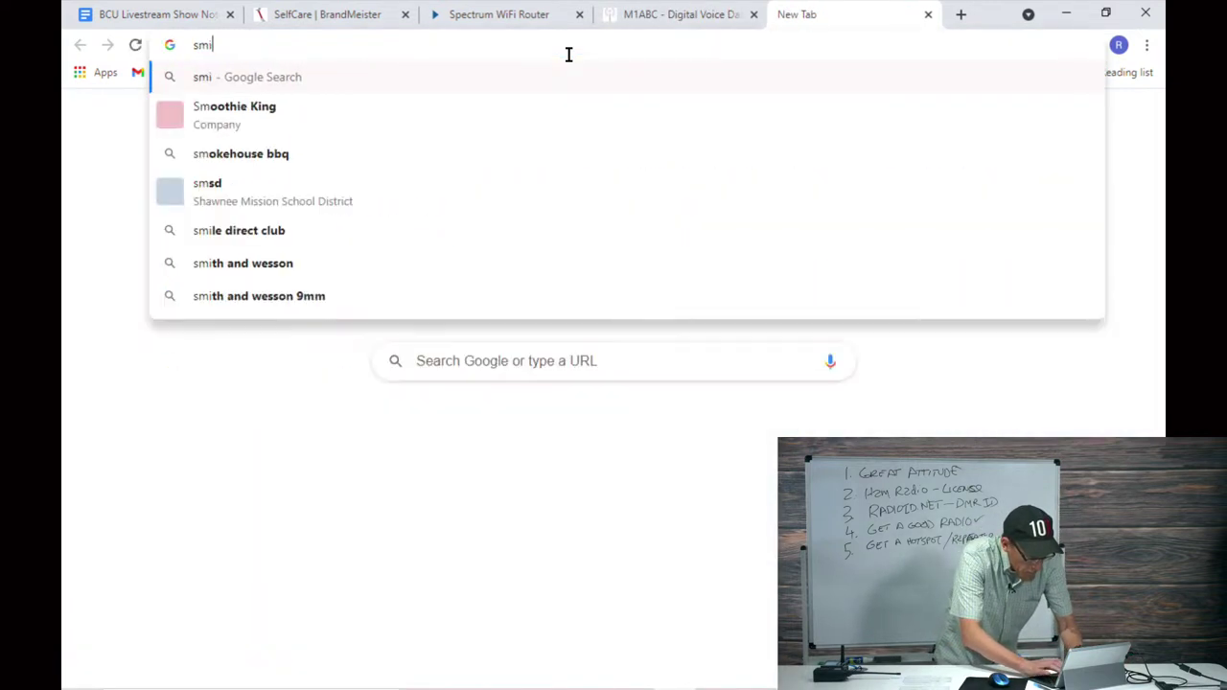
pyautogui.write('th')
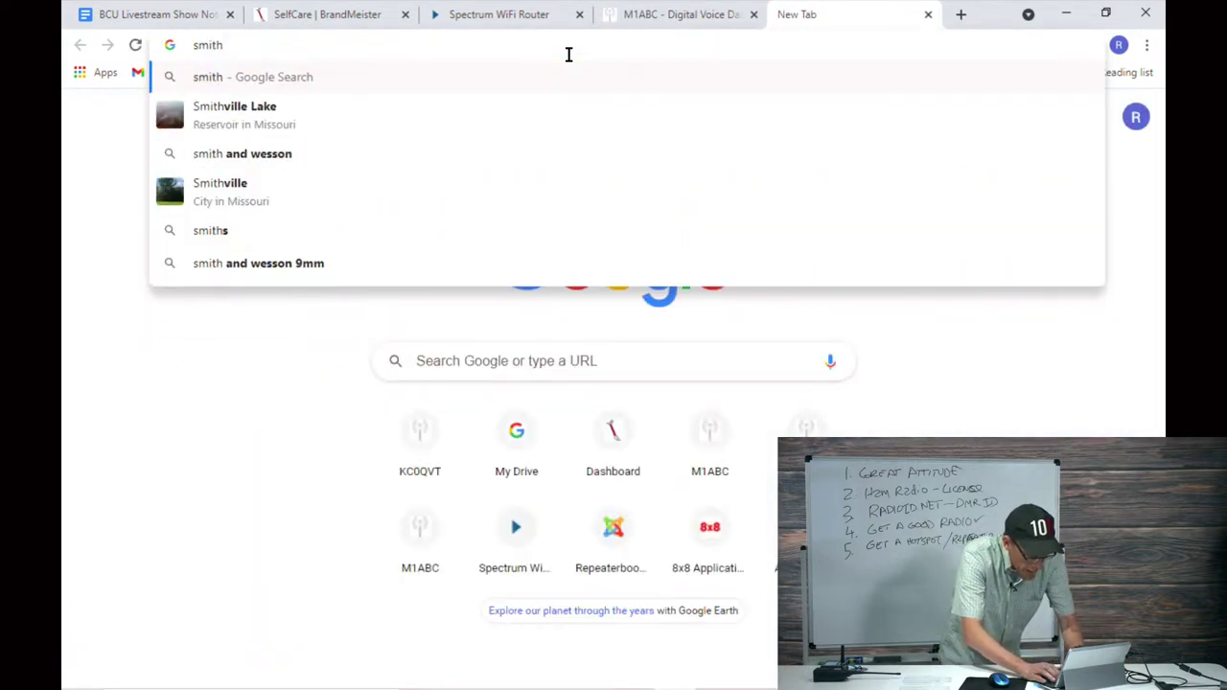
pyautogui.write('ville, mo')
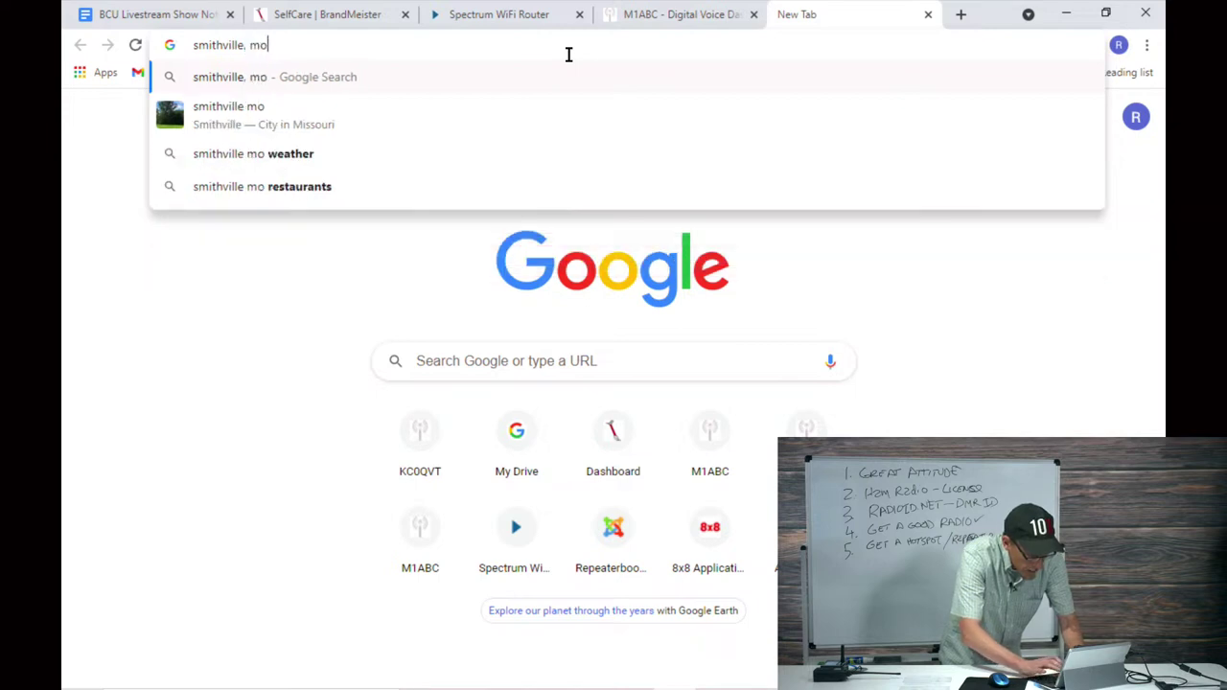
pyautogui.write(' long lat')
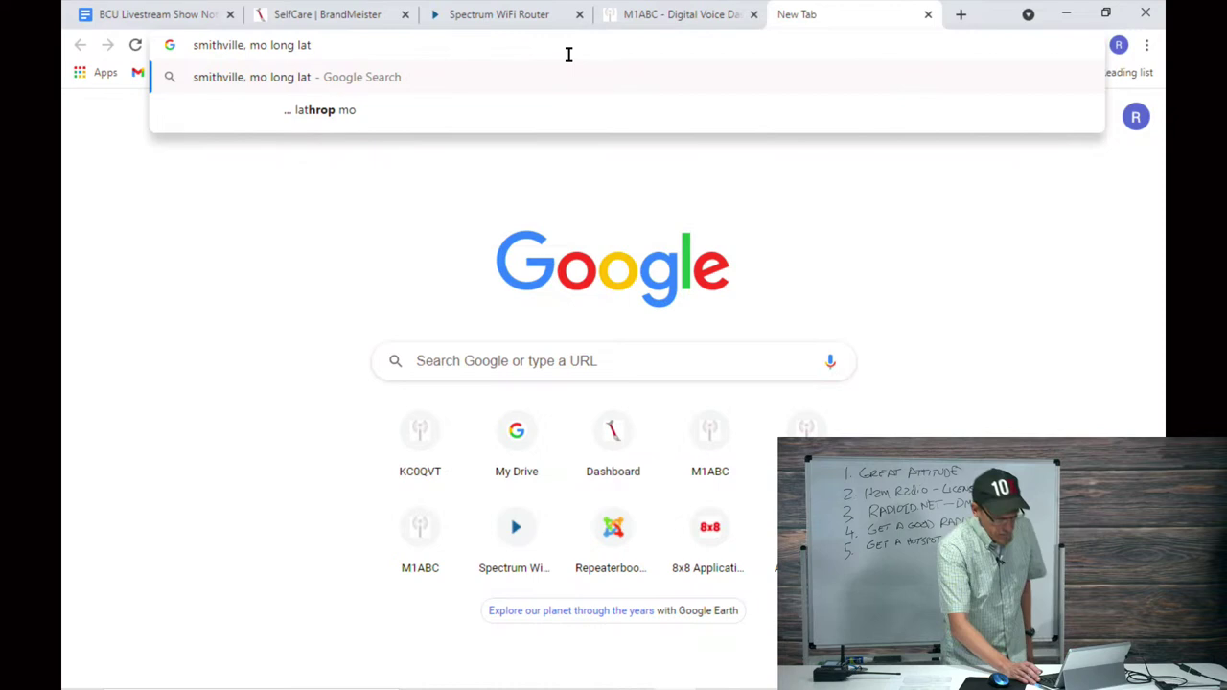
pyautogui.press('Return')
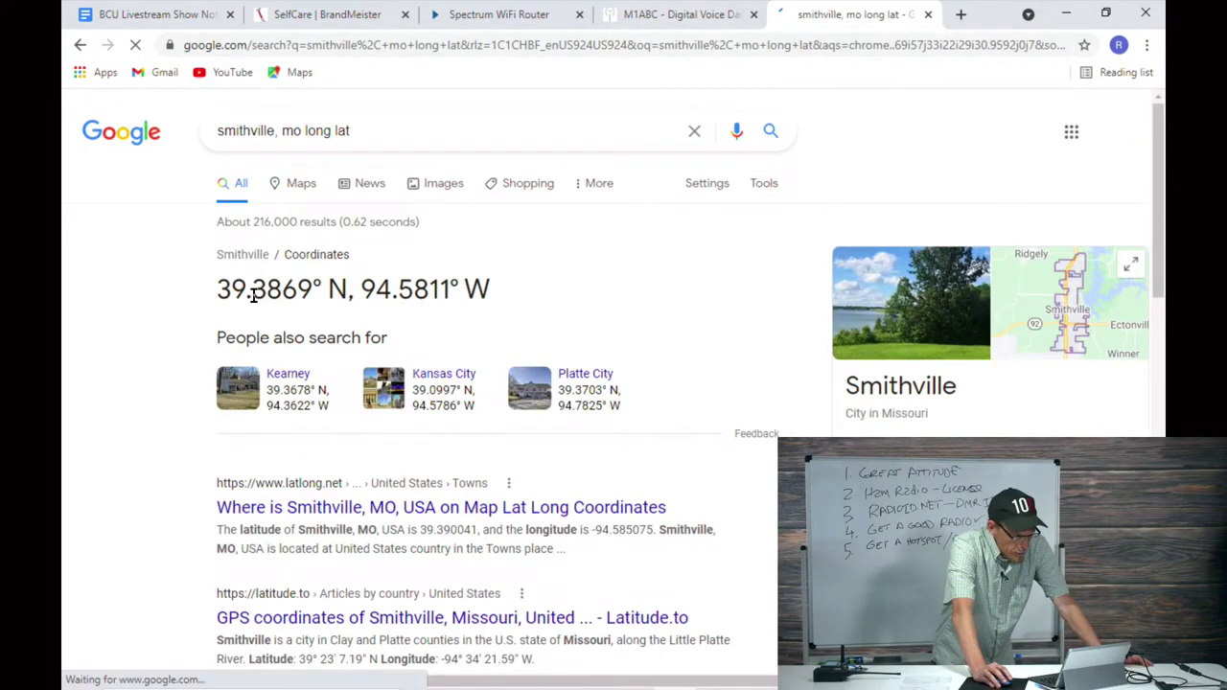
pyautogui.doubleClick(265, 292)
pyautogui.hotkey('ctrl', 'c')
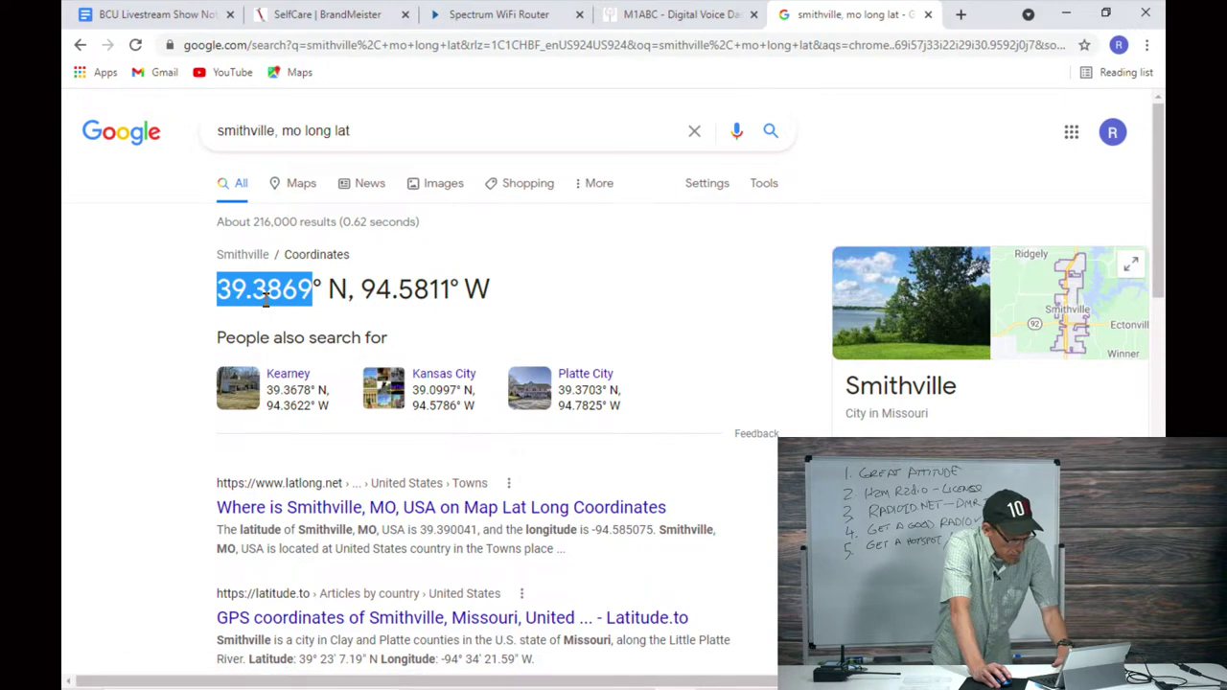
pyautogui.click(649, 21)
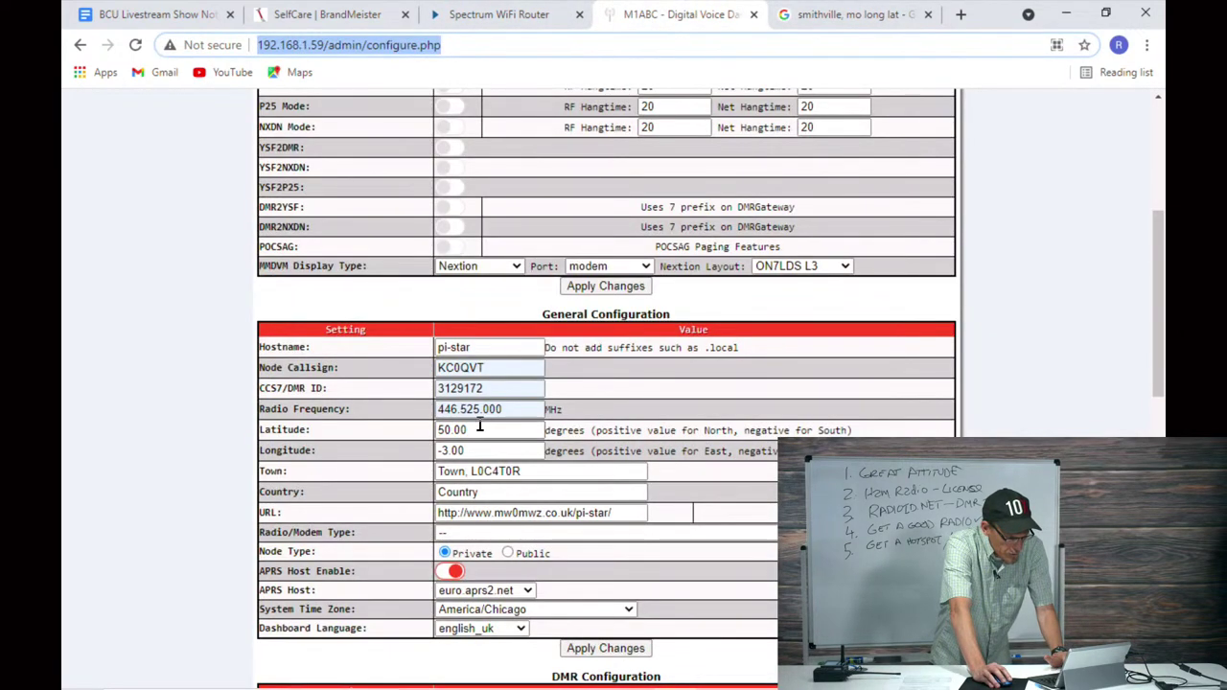
# Paste 39.3869 as the Latitude and grab the longitude 94.5811 from Google's results.
pyautogui.moveTo(484, 428); pyautogui.dragTo(382, 430)
pyautogui.write('v')
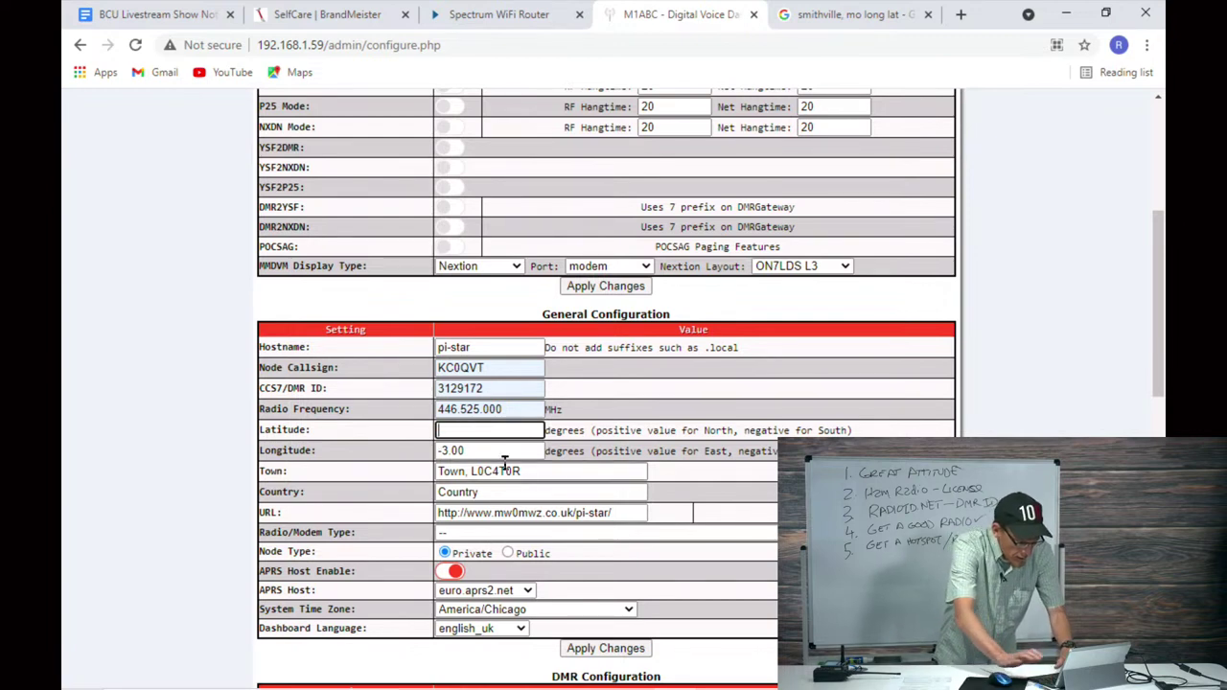
pyautogui.hotkey('ctrl', 'v')
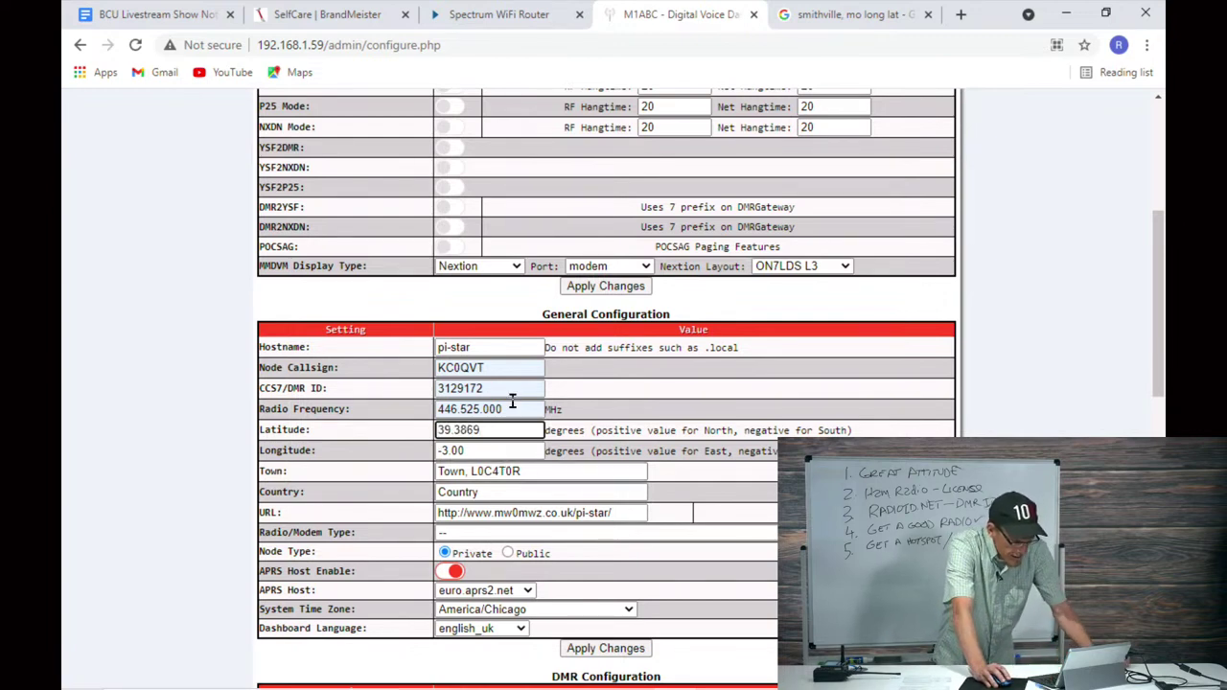
pyautogui.click(815, 15)
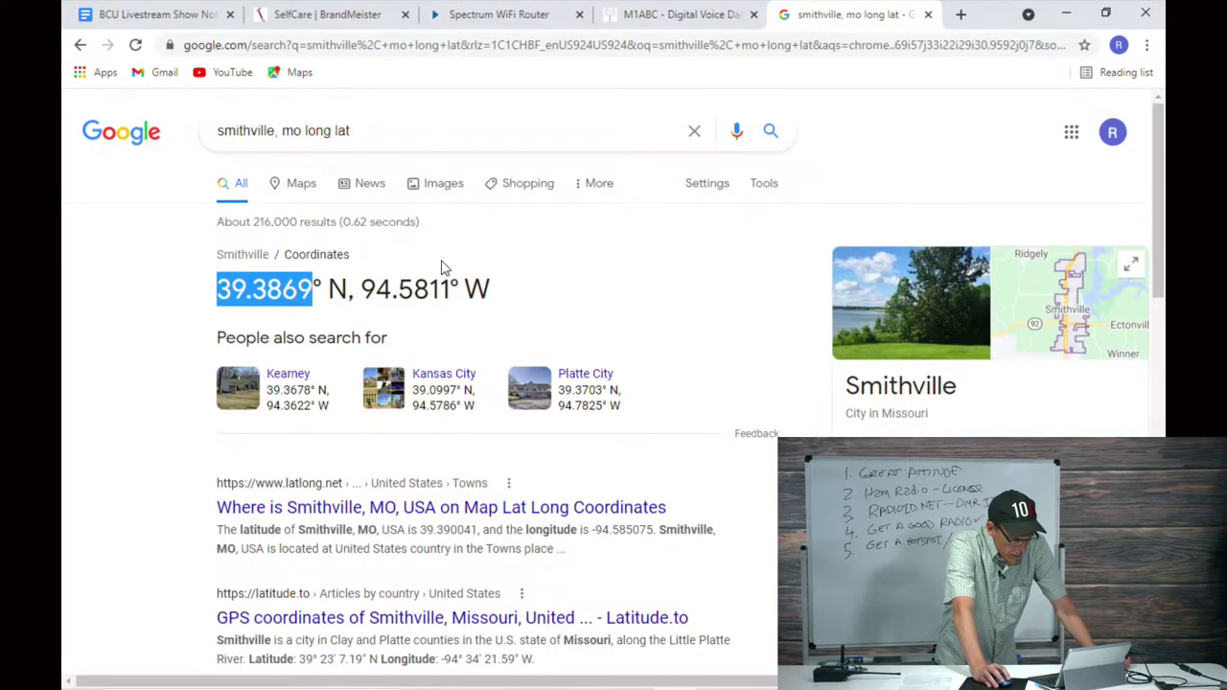
pyautogui.doubleClick(404, 295)
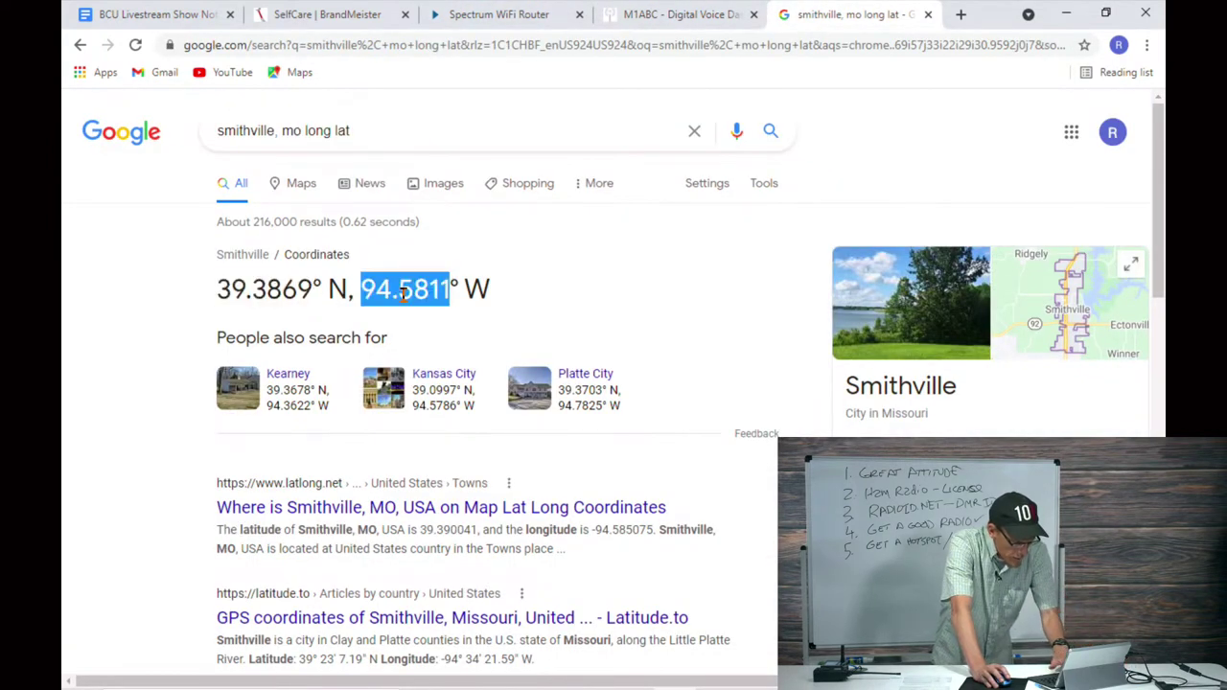
pyautogui.click(622, 18)
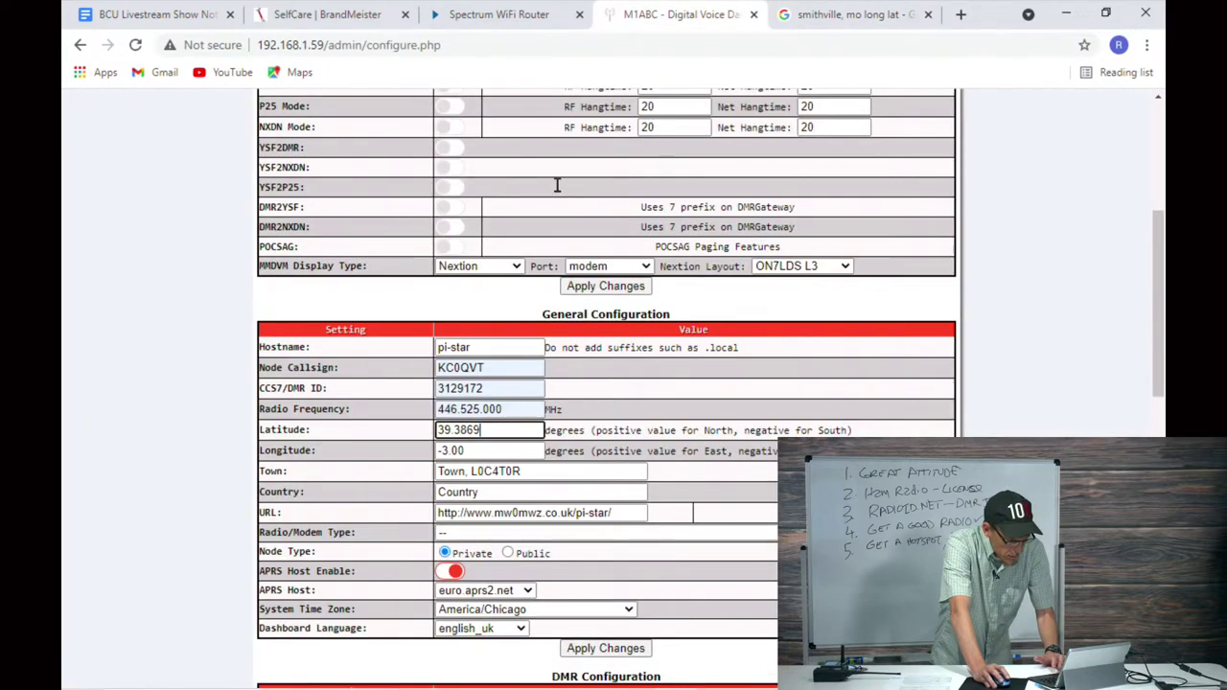
# Replace the Longitude -3.00 with -94.5811 and select the placeholder Town text.
pyautogui.tripleClick(471, 450)
pyautogui.press('BackSpace')
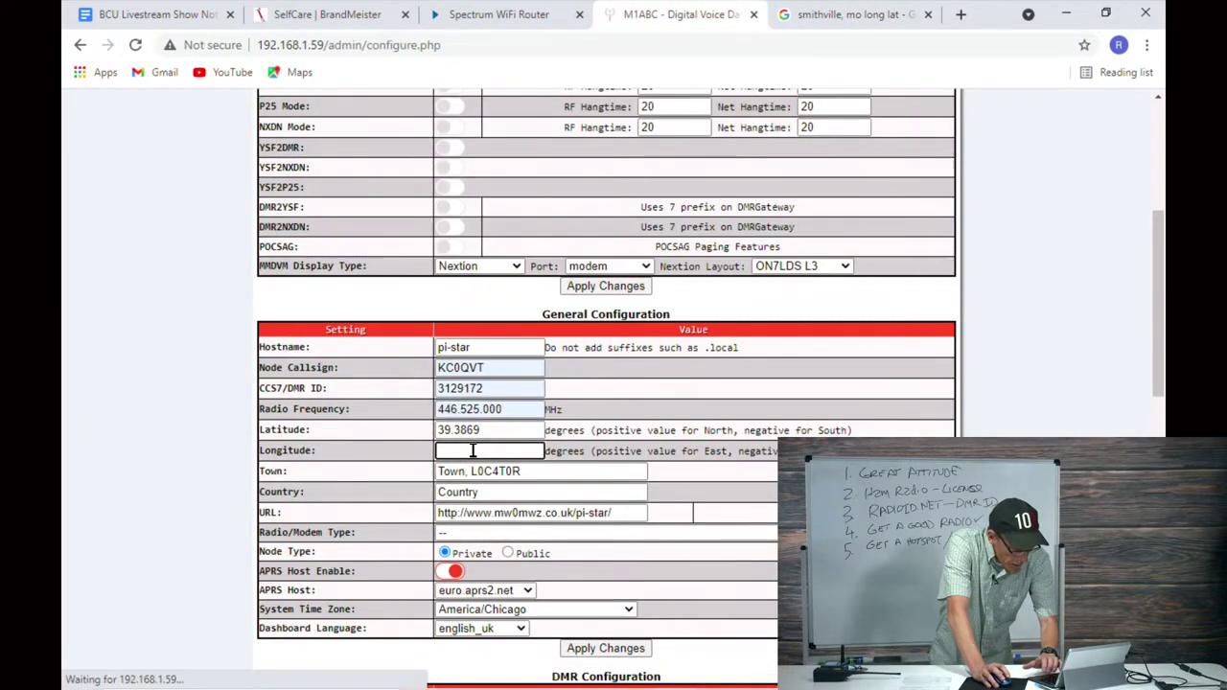
pyautogui.write('-')
pyautogui.press('Down')
pyautogui.press('Return')
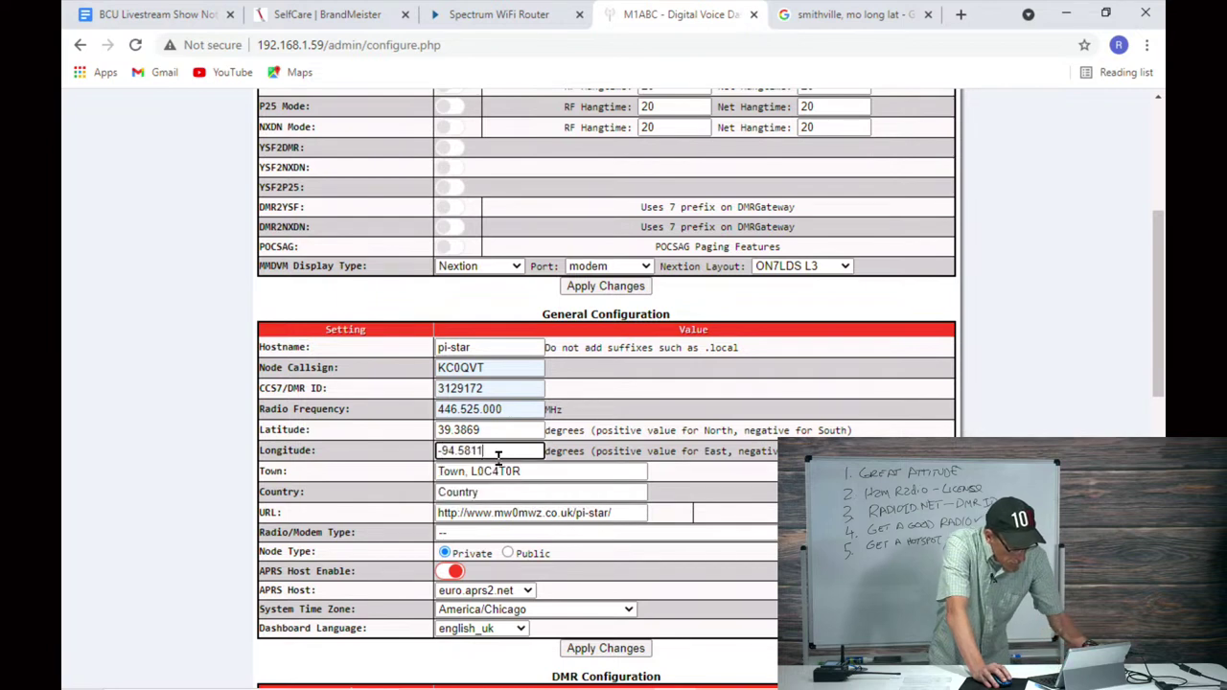
pyautogui.click(542, 470)
pyautogui.moveTo(541, 470); pyautogui.dragTo(353, 449)
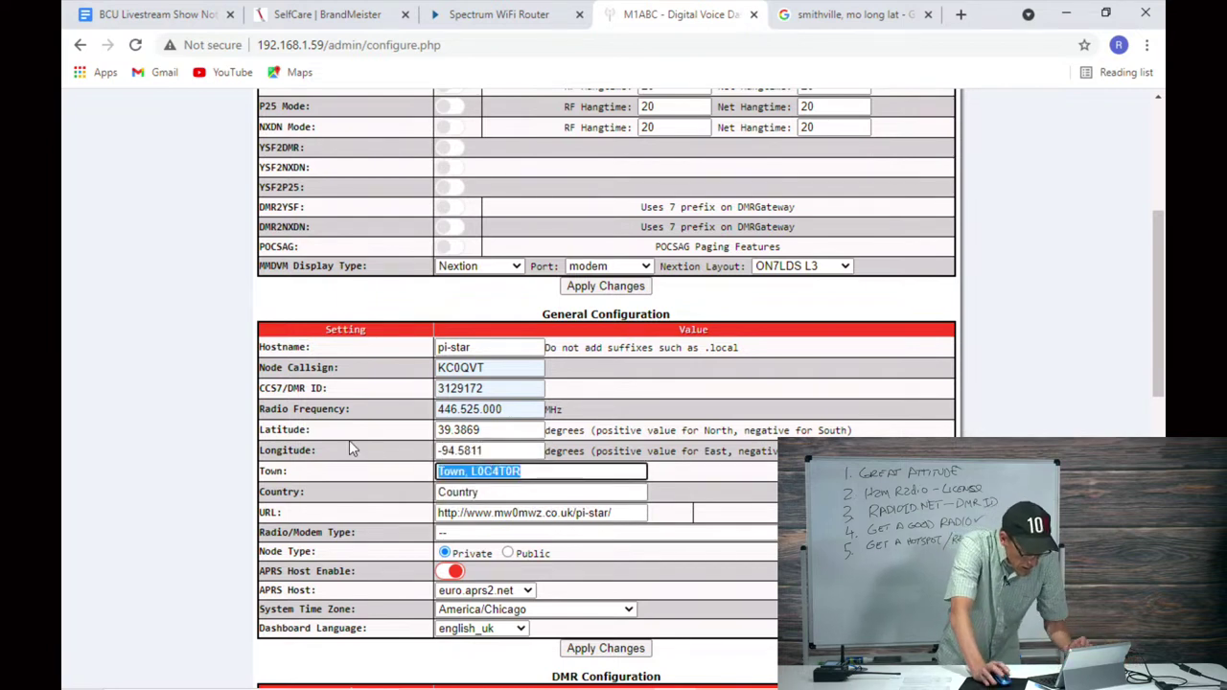
# Set the Town to Smithville, MO and the Country to USA.
pyautogui.write('Smithville')
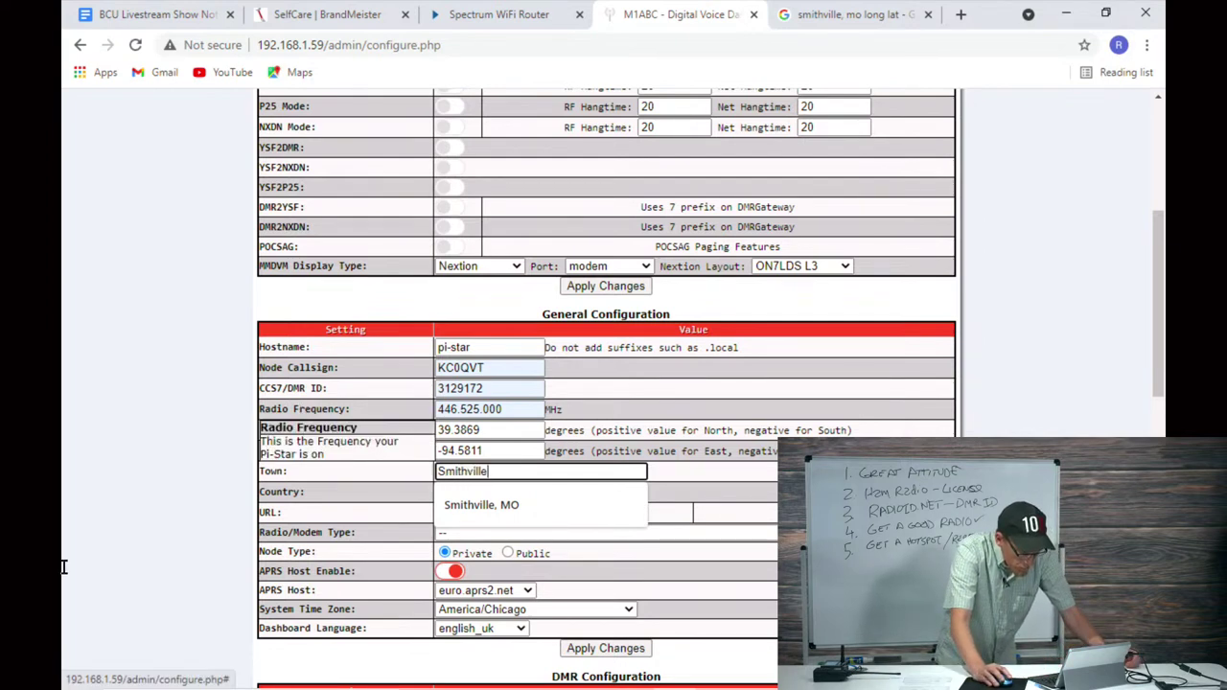
pyautogui.click(499, 504)
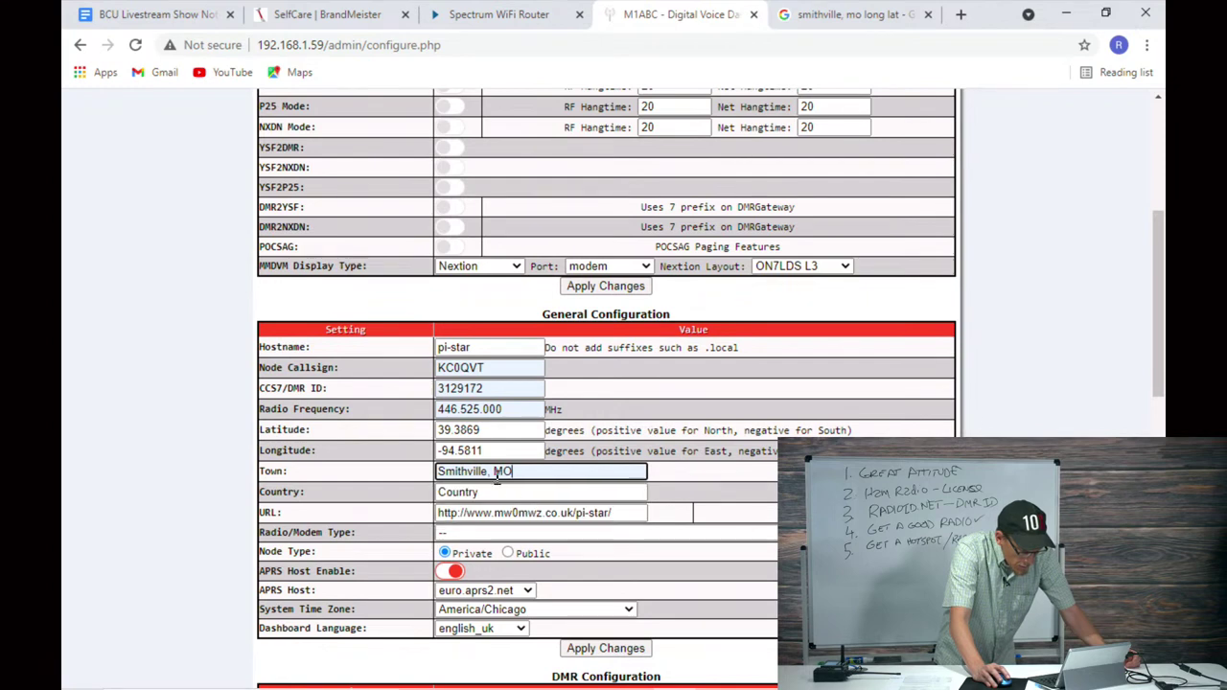
pyautogui.click(495, 491)
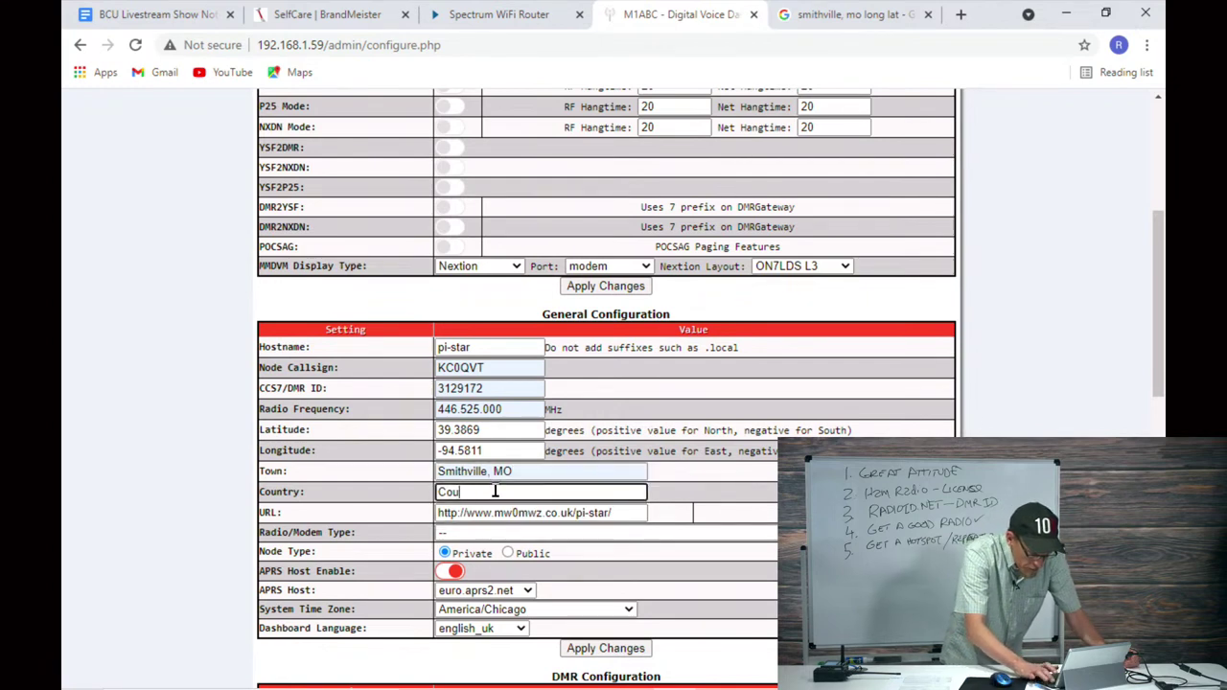
pyautogui.write('USA')
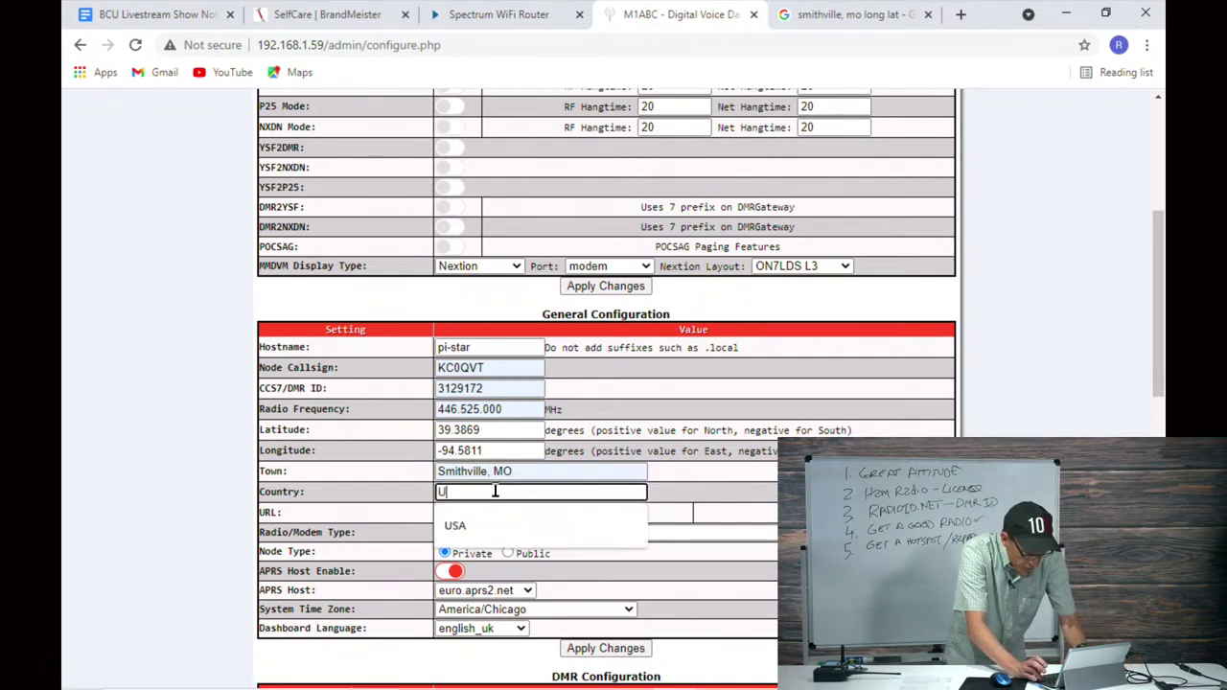
pyautogui.click(622, 513)
pyautogui.moveTo(622, 513); pyautogui.dragTo(420, 511)
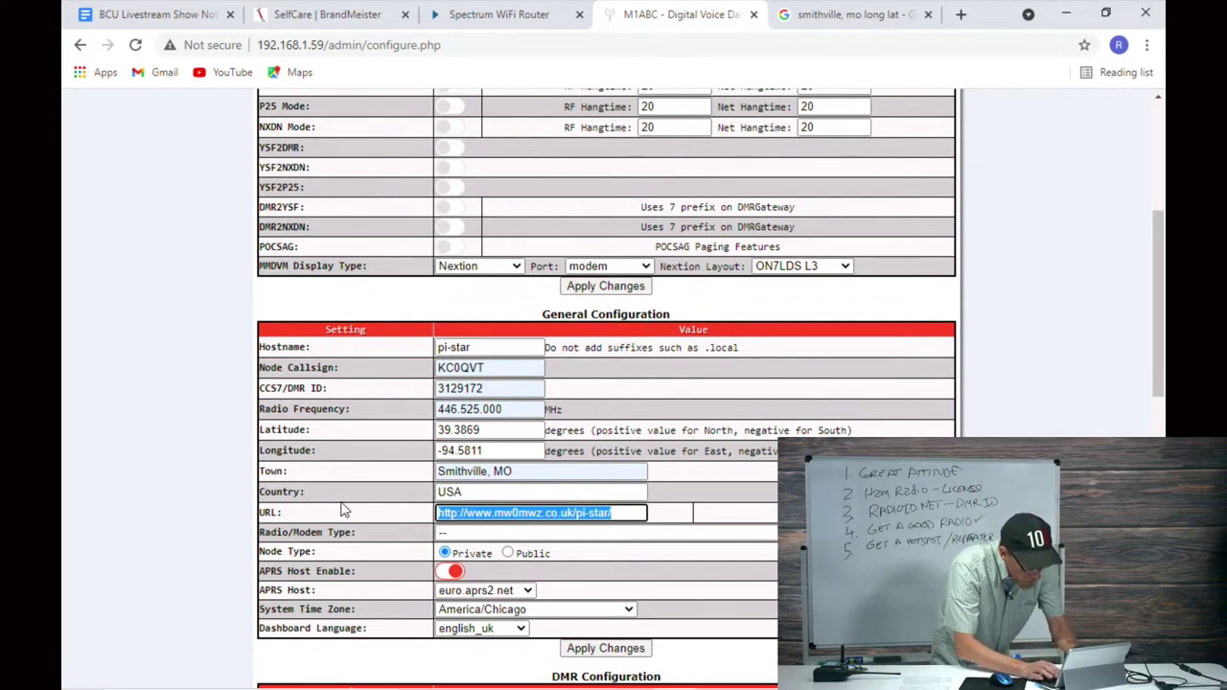
pyautogui.write('ww')
pyautogui.press('BackSpace')
pyautogui.press('BackSpace')
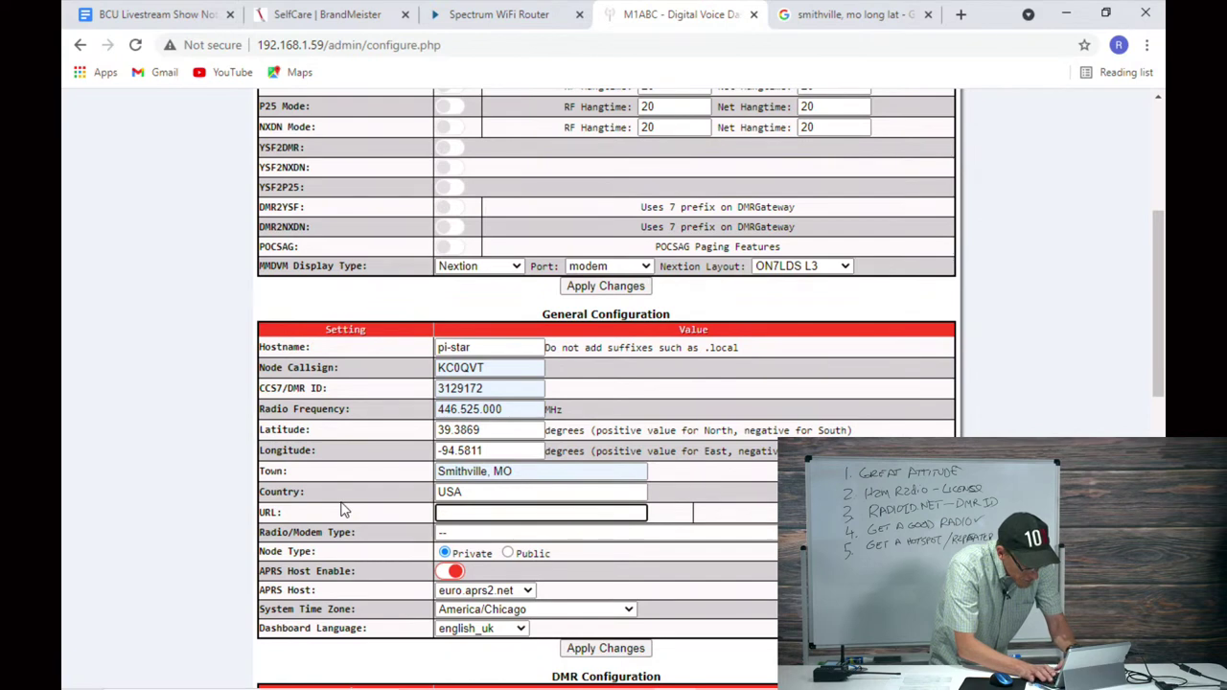
pyautogui.write('http://bridgecomsystems.com')
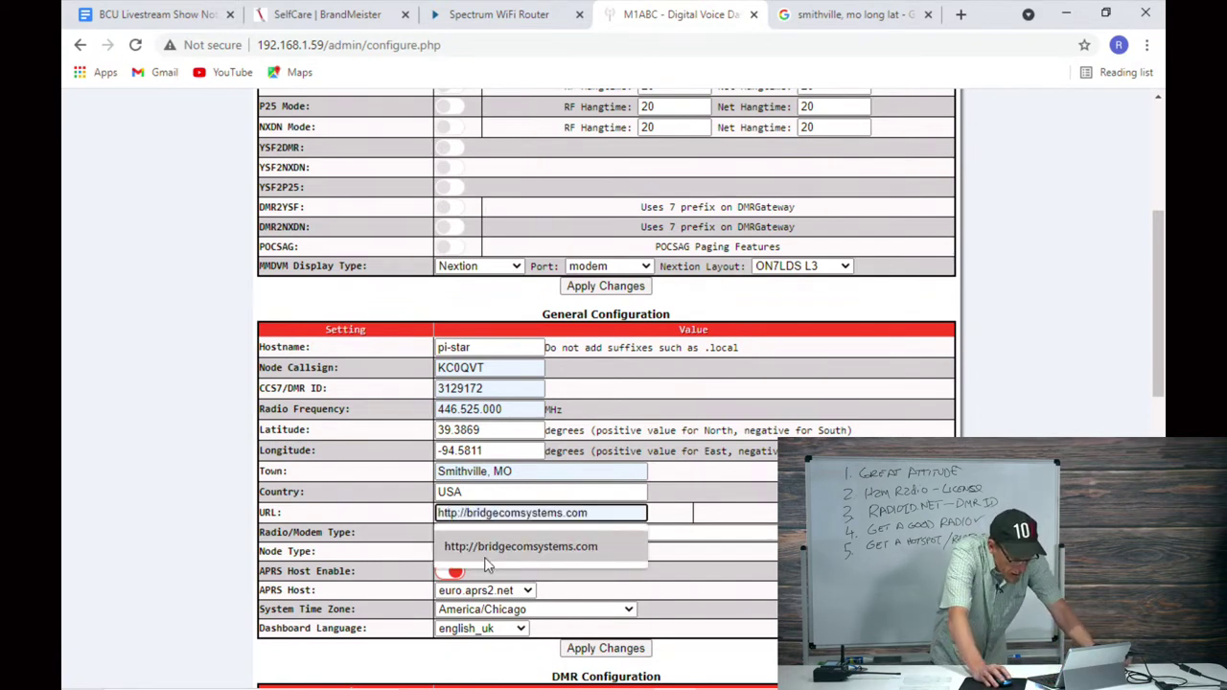
pyautogui.click(502, 547)
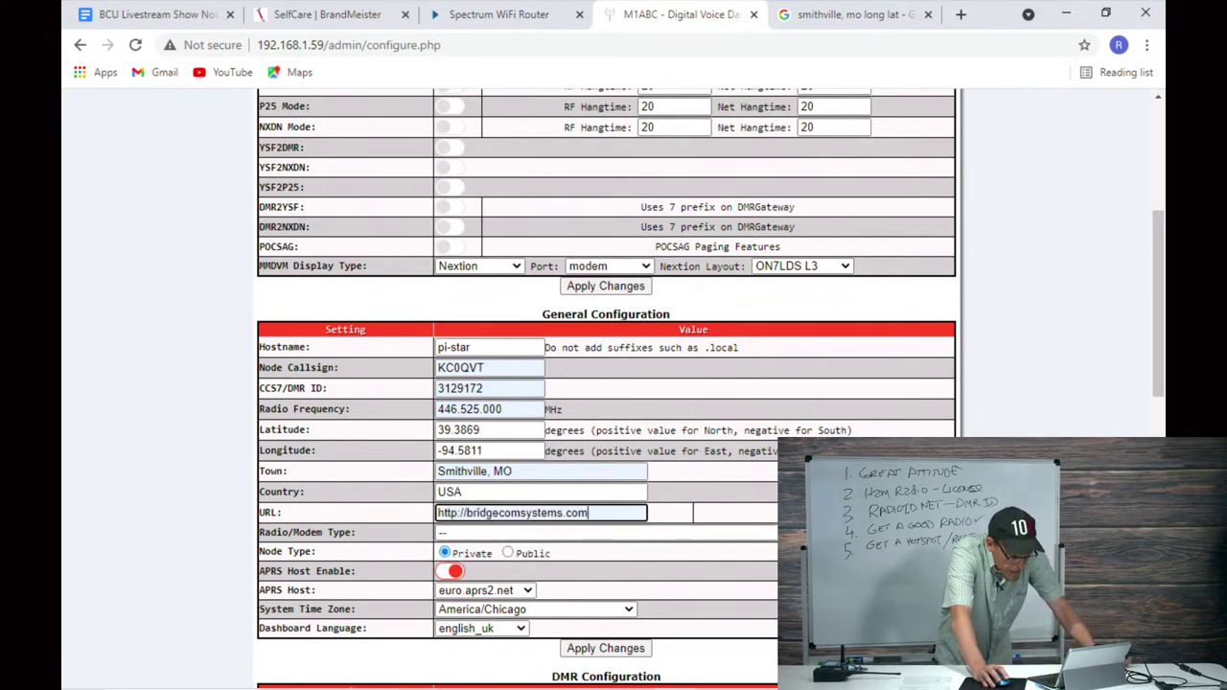
pyautogui.click(786, 532)
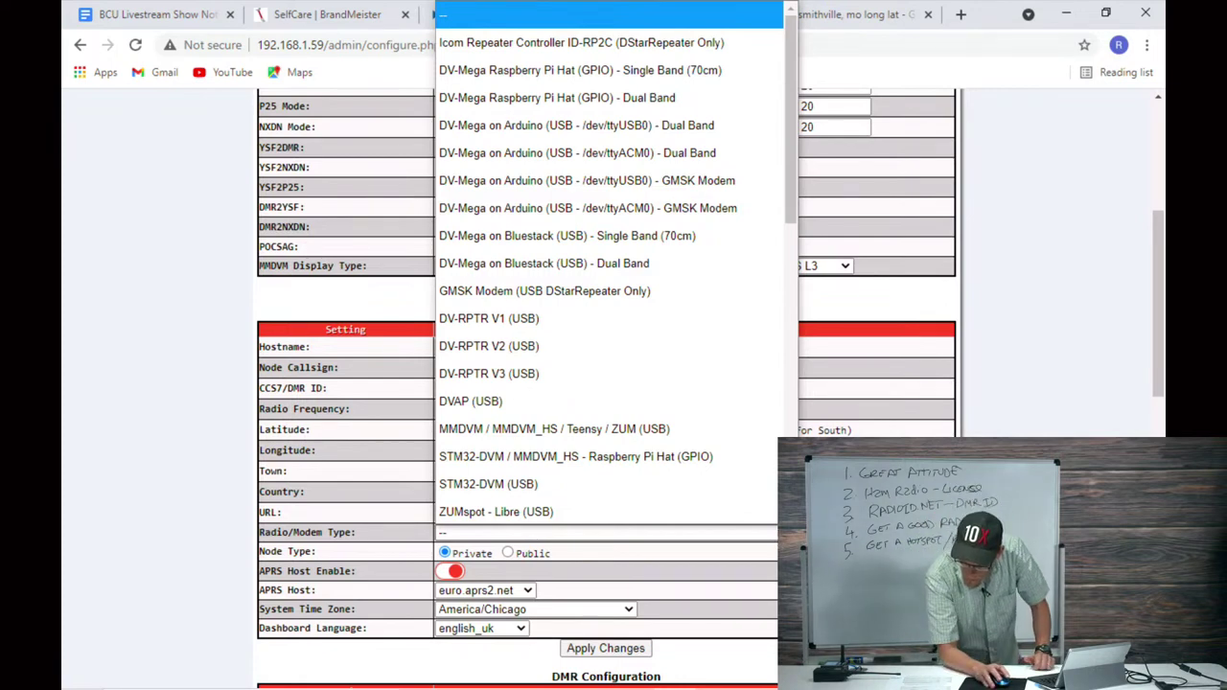
# Choose ZUMspot - Dual Band Raspberry Pi Hat (GPIO) as the Radio/Modem Type.
pyautogui.scroll(-3, 613, 323)
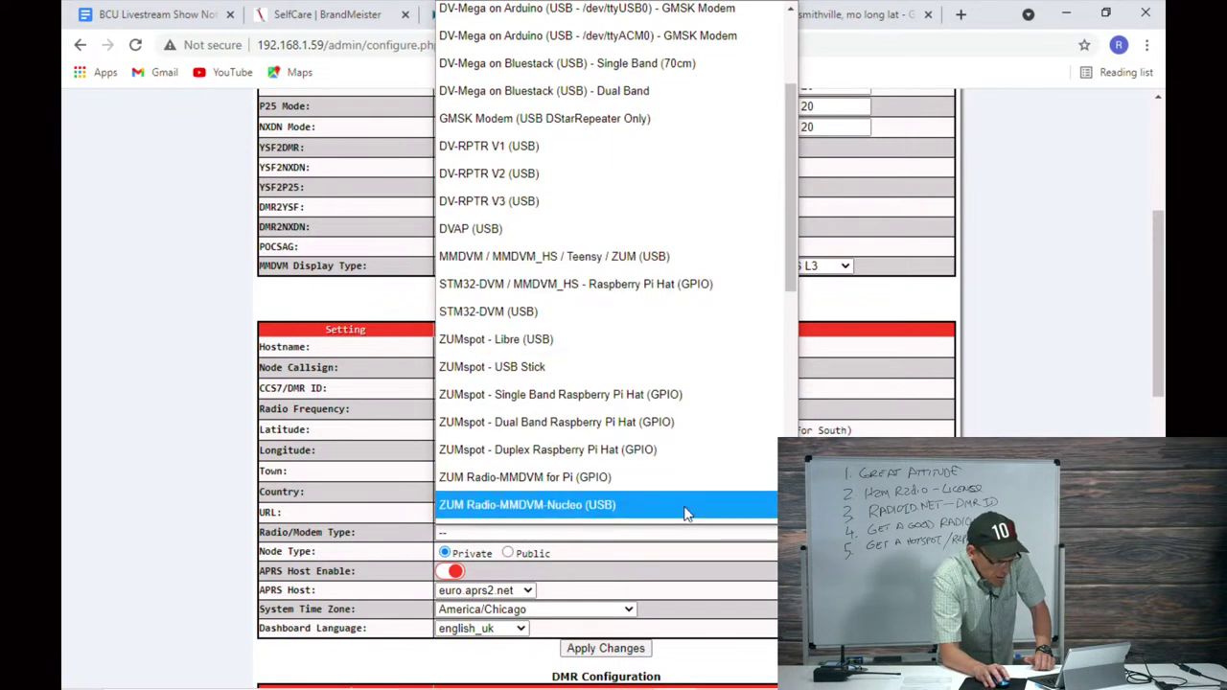
pyautogui.click(669, 430)
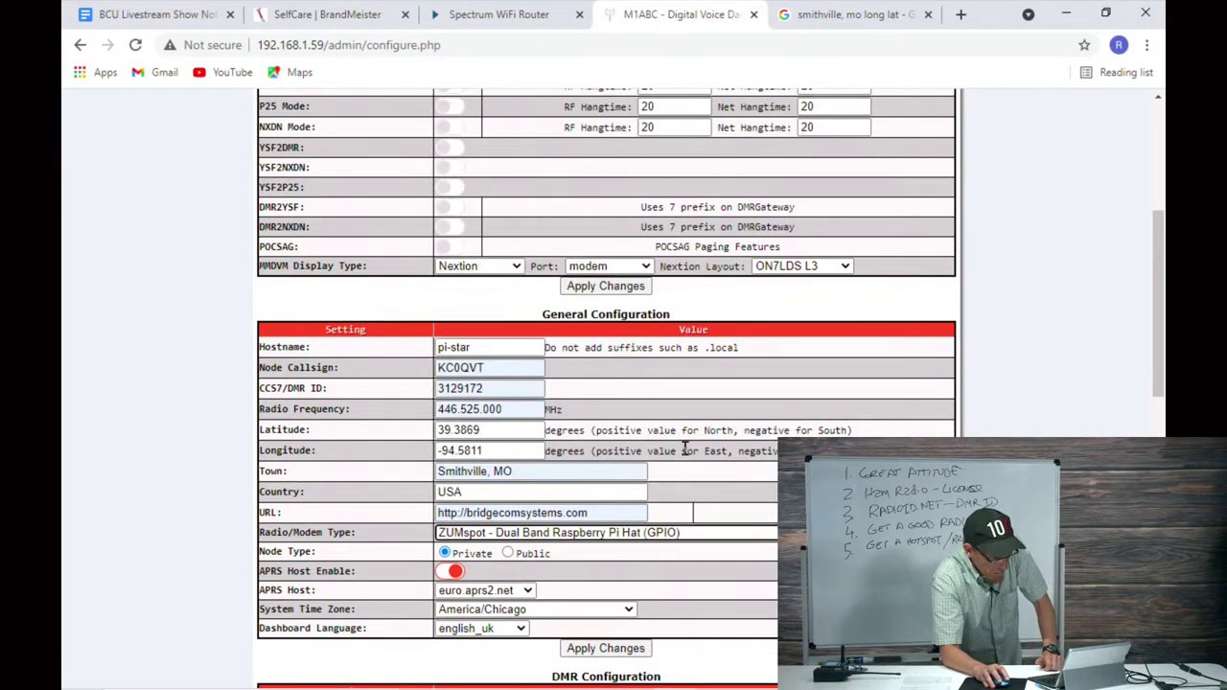
pyautogui.scroll(-1, 566, 515)
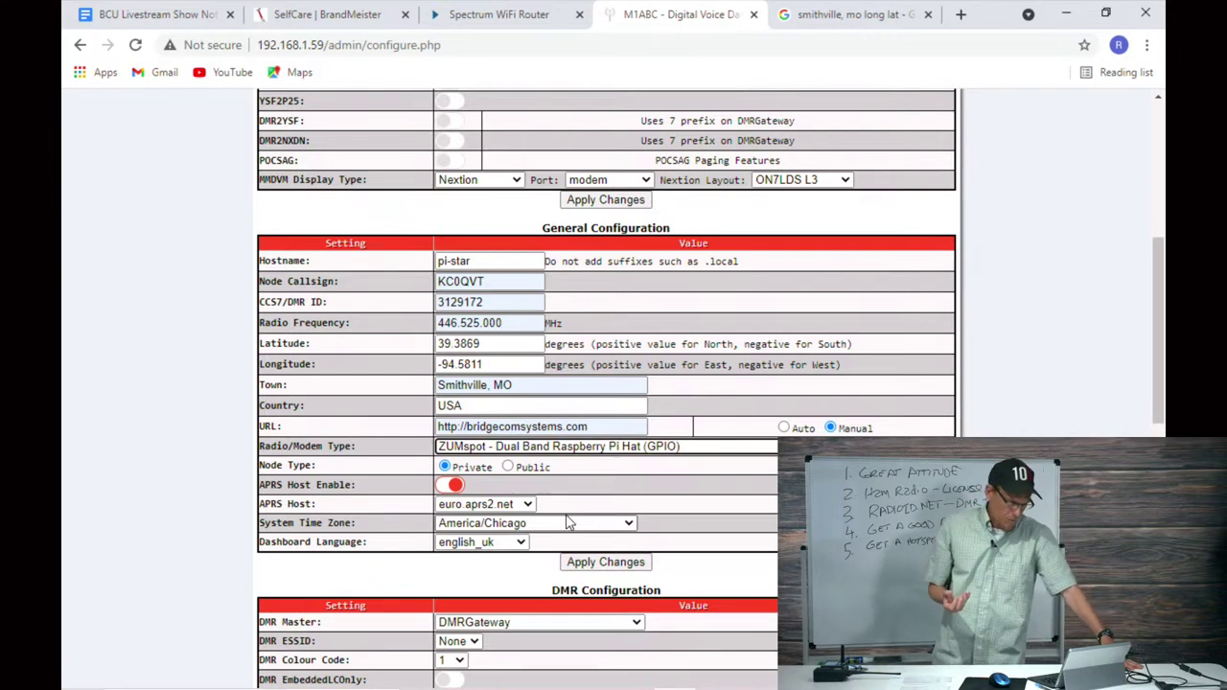
# Set the Dashboard Language to english_us and apply the General Configuration changes.
pyautogui.click(521, 548)
pyautogui.scroll(-1, 479, 240)
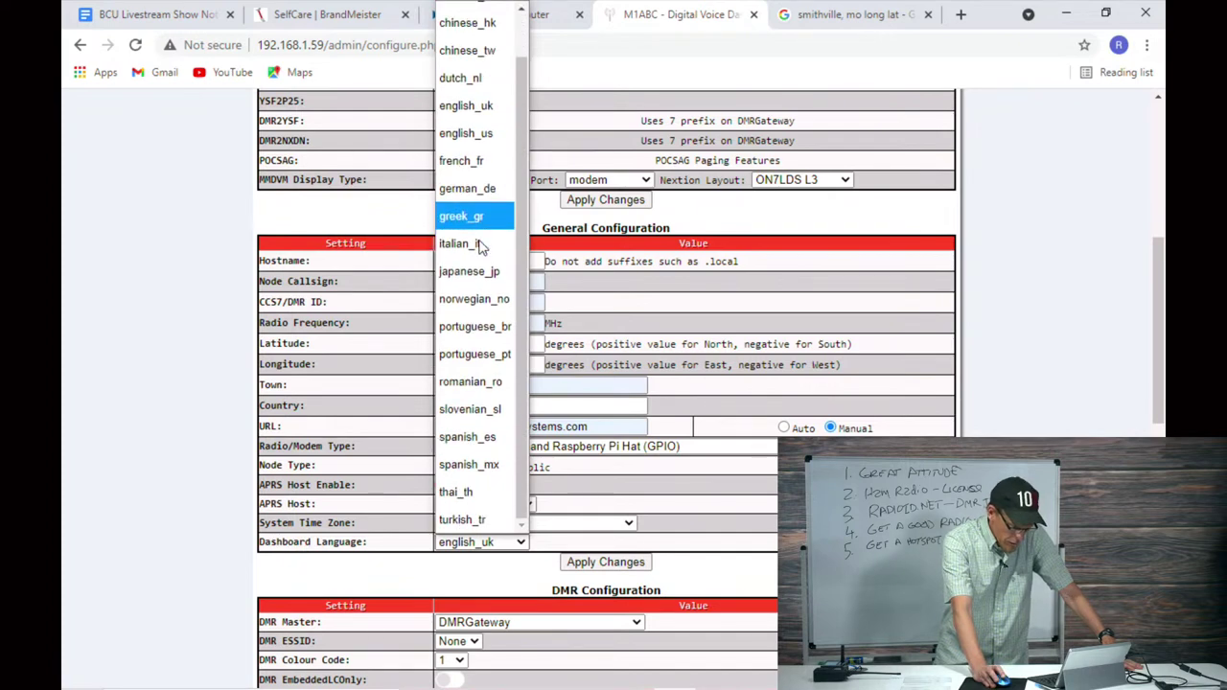
pyautogui.scroll(1, 482, 247)
pyautogui.scroll(-1, 482, 246)
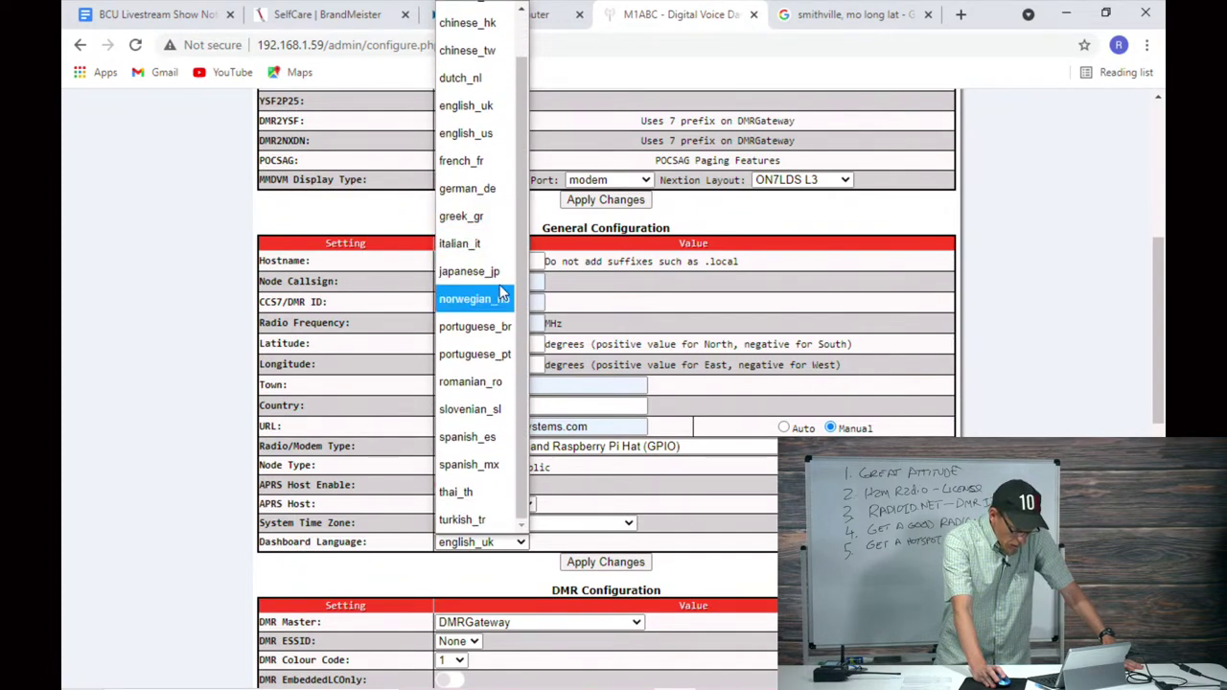
pyautogui.scroll(1, 523, 345)
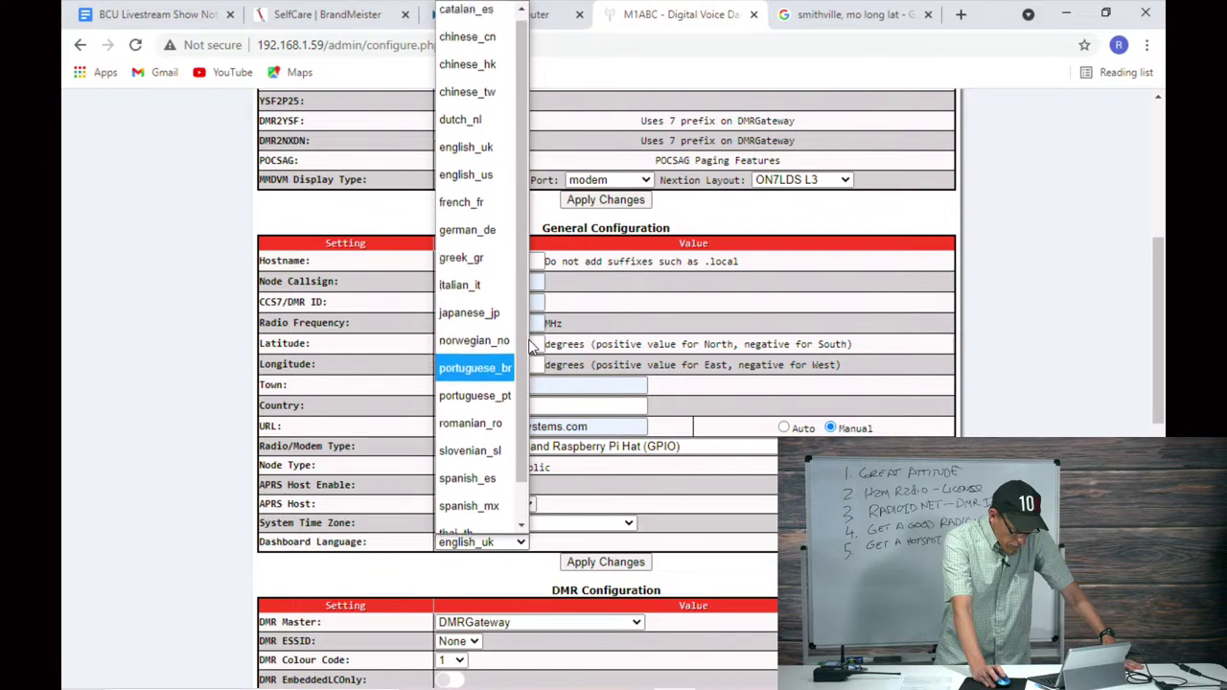
pyautogui.click(482, 189)
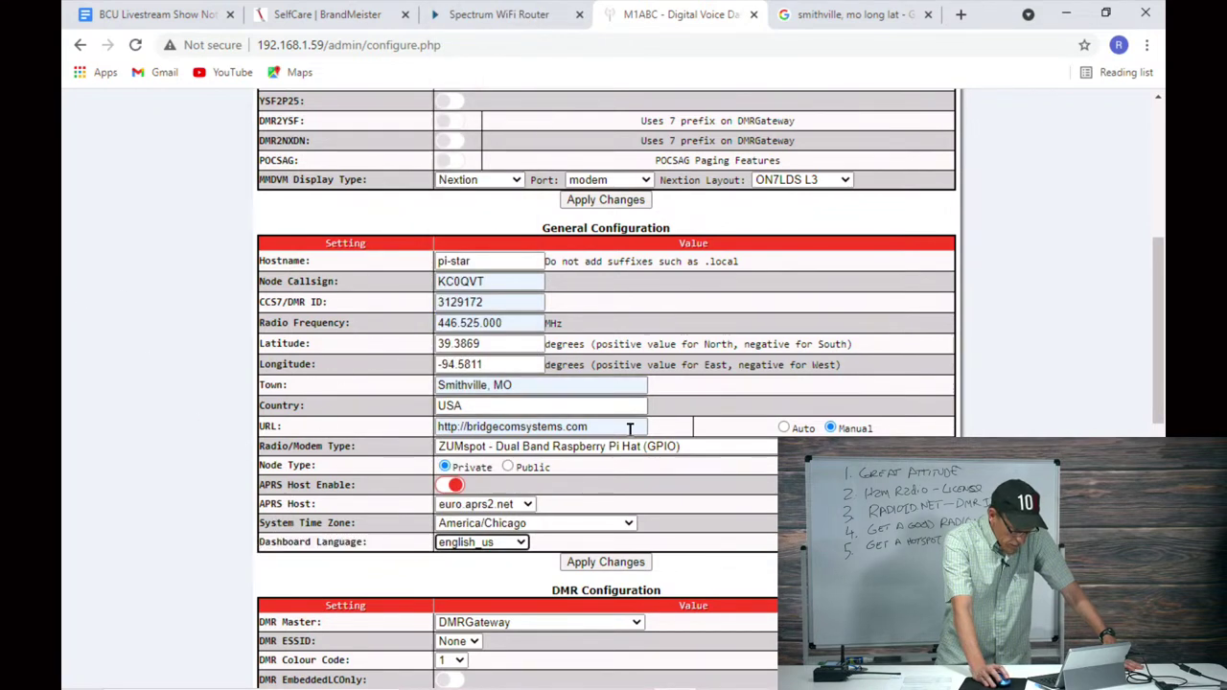
pyautogui.click(604, 564)
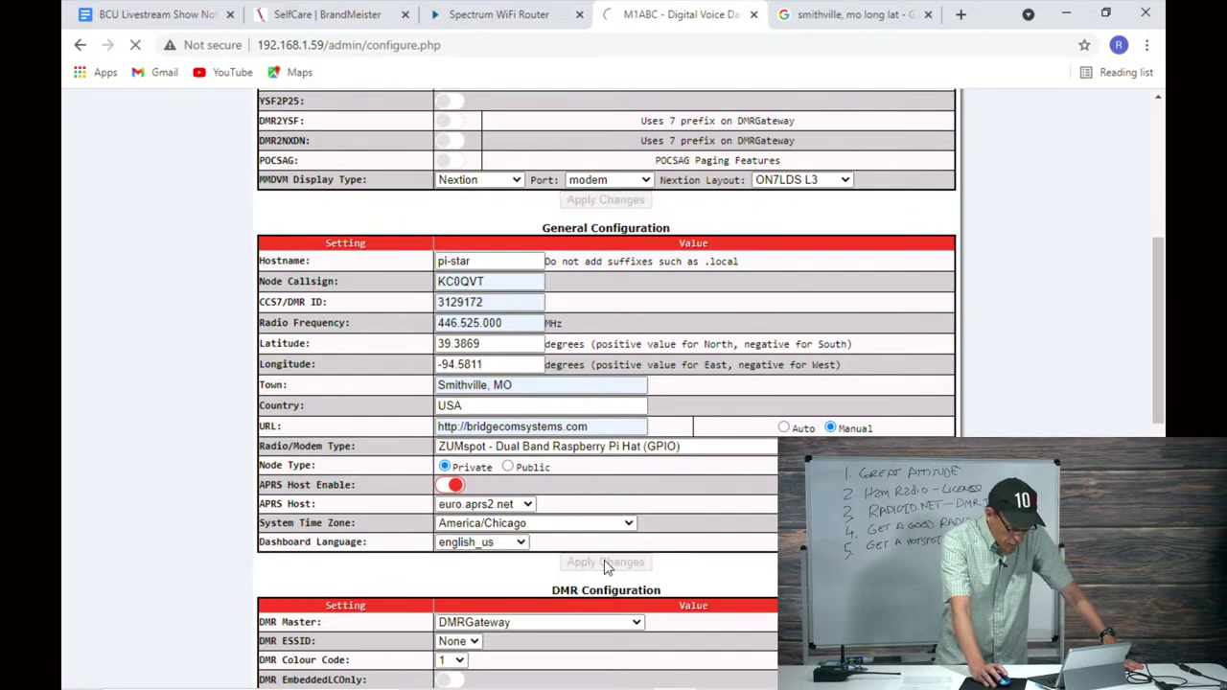
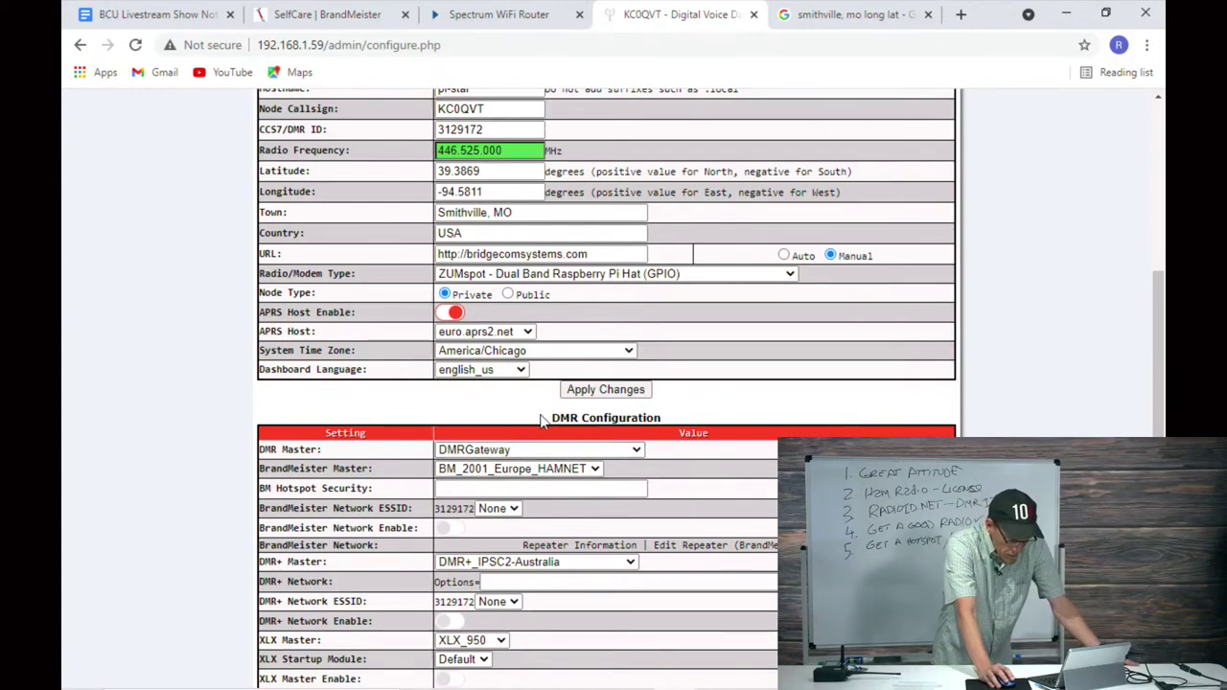
# Choose BM_3102_United_States from the DMR Master list in DMR Configuration.
pyautogui.click(636, 451)
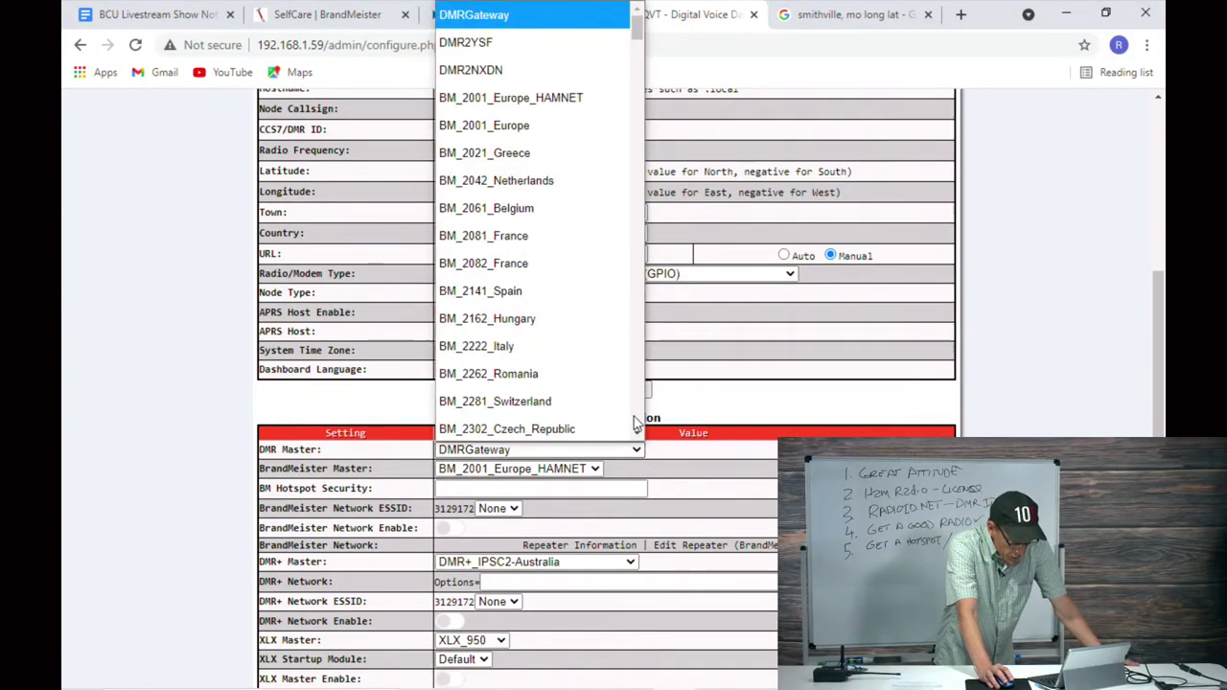
pyautogui.click(639, 403)
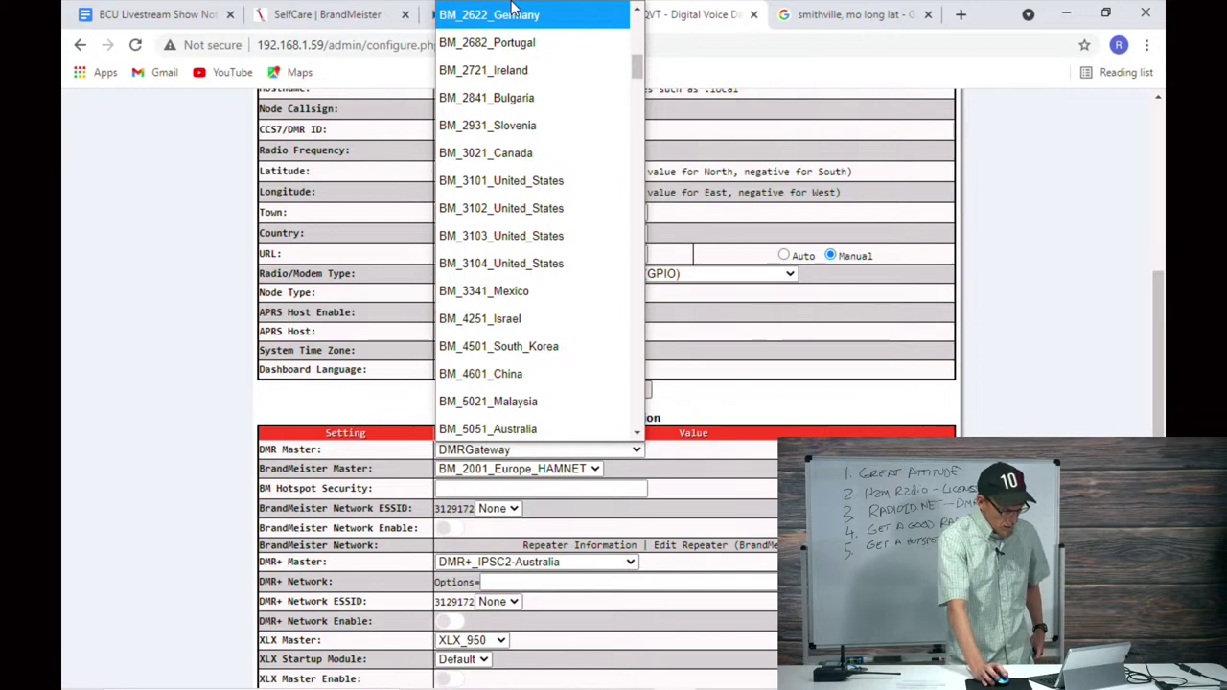
pyautogui.scroll(2, 575, 153)
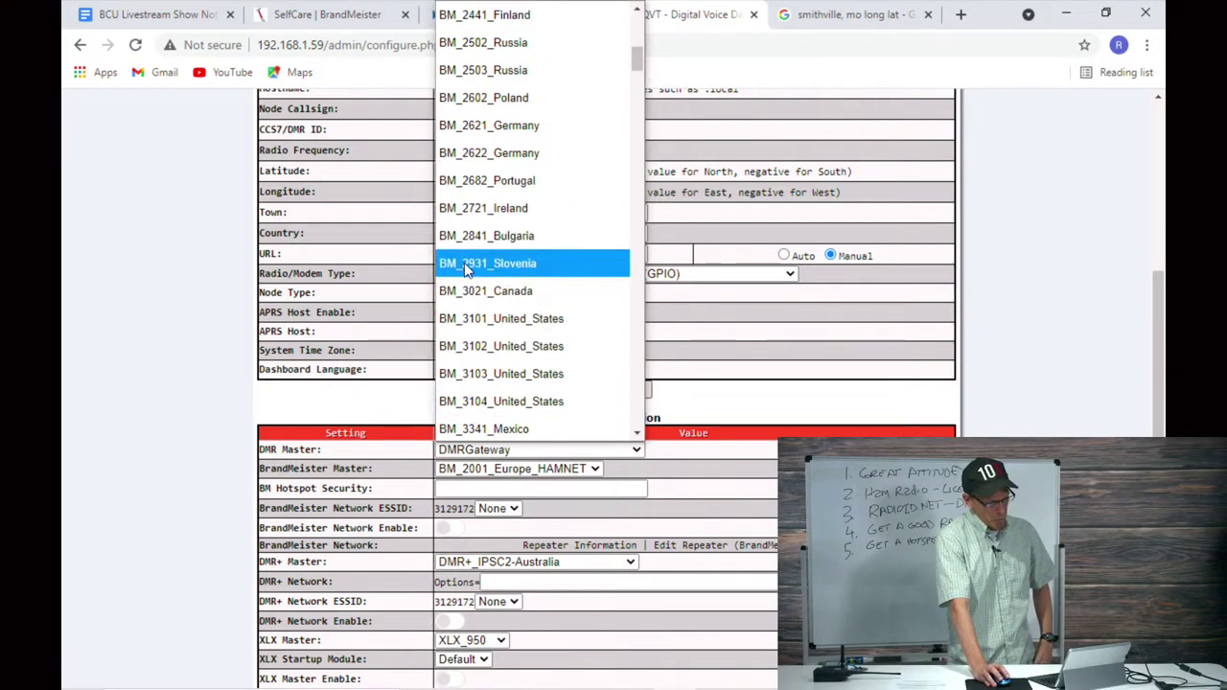
pyautogui.scroll(-2, 488, 297)
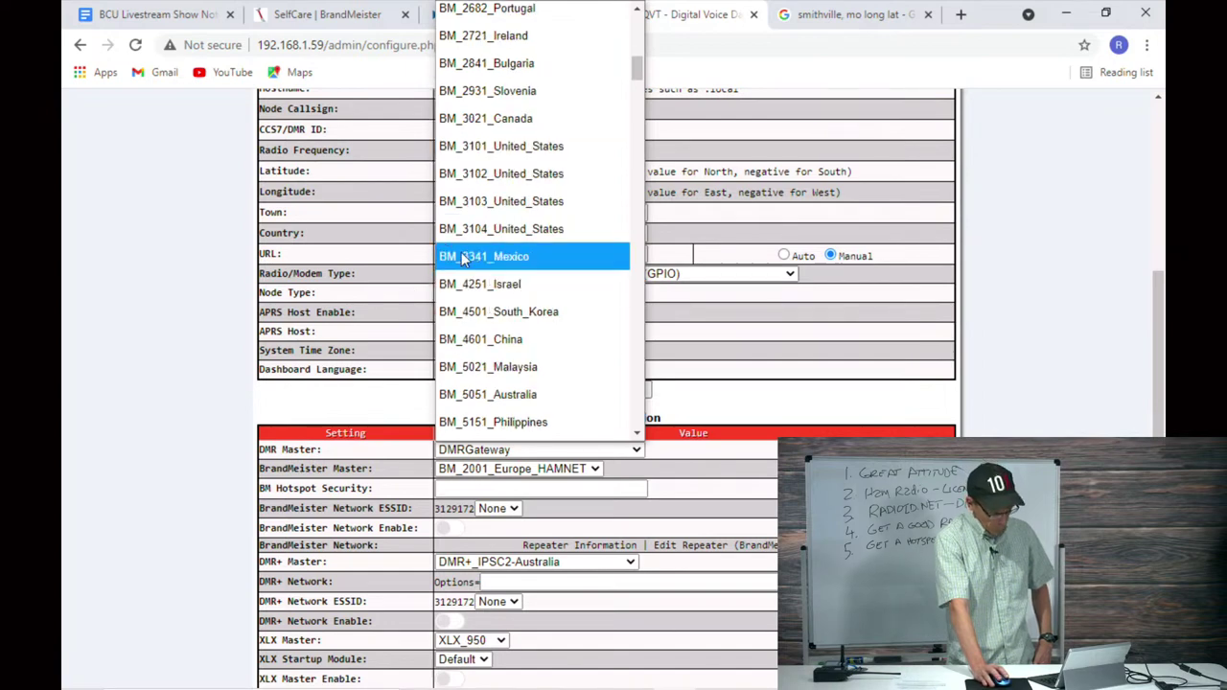
pyautogui.click(518, 173)
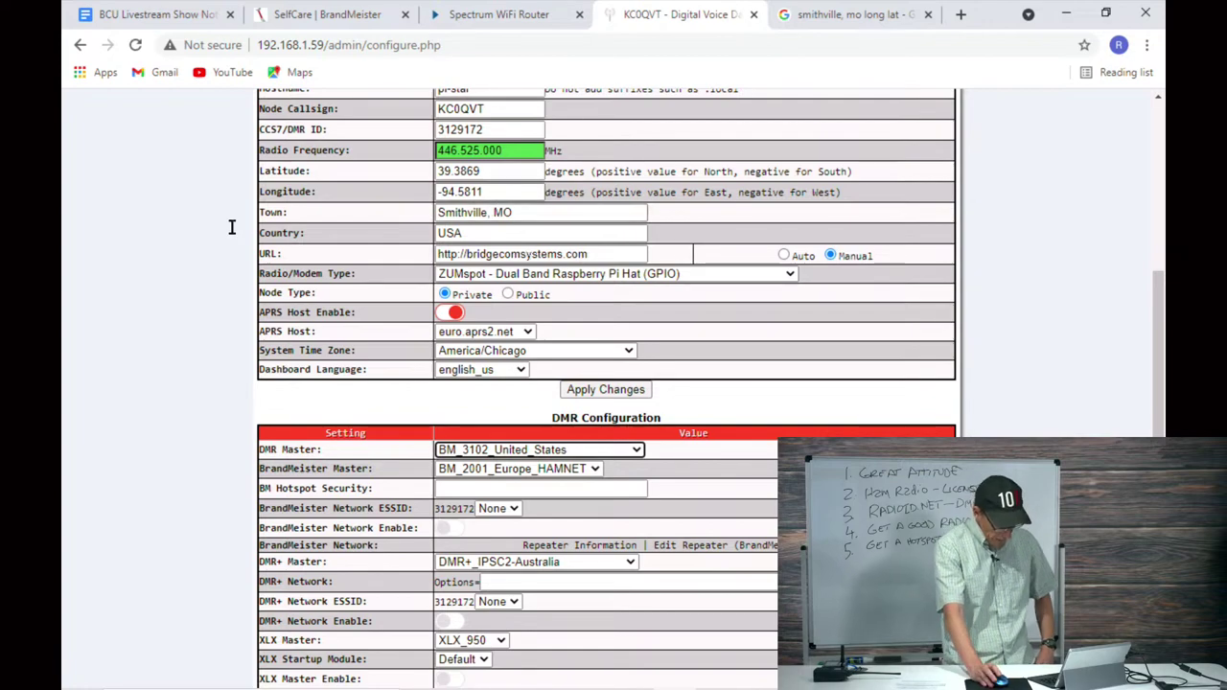
# Apply the DMR Configuration changes so Pi-Star restarts with the BM_3102_United_States master.
pyautogui.moveTo(624, 670)
pyautogui.scroll(-2, 745, 527)
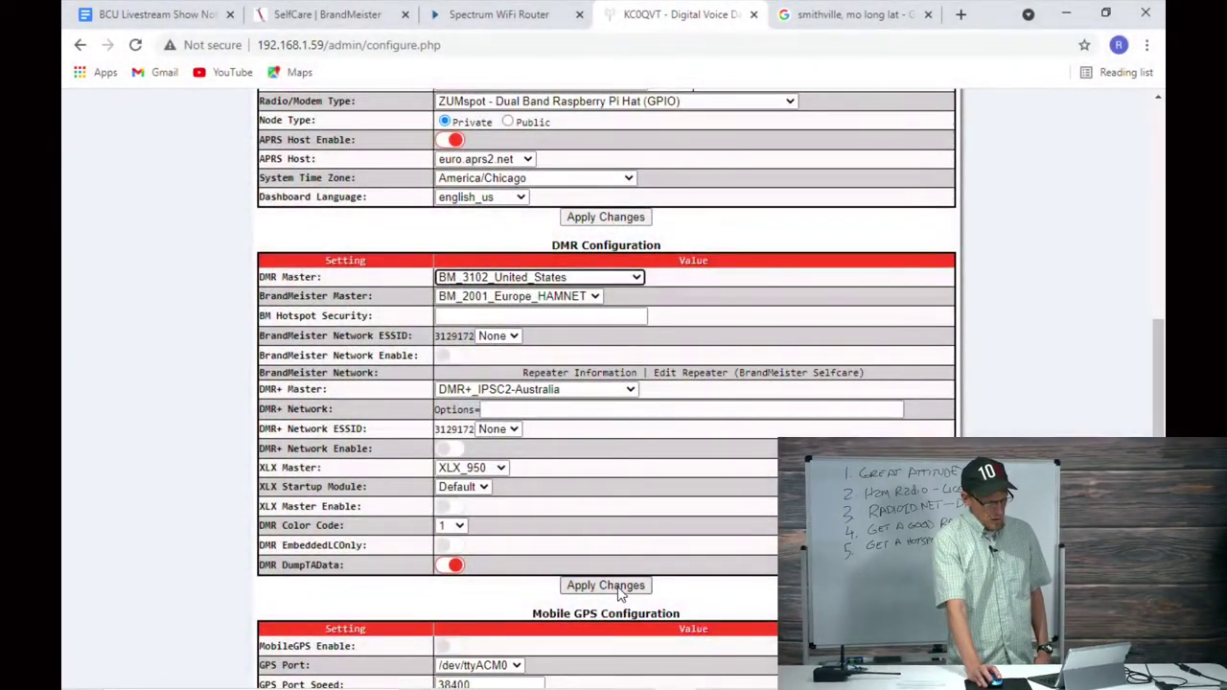
pyautogui.click(614, 589)
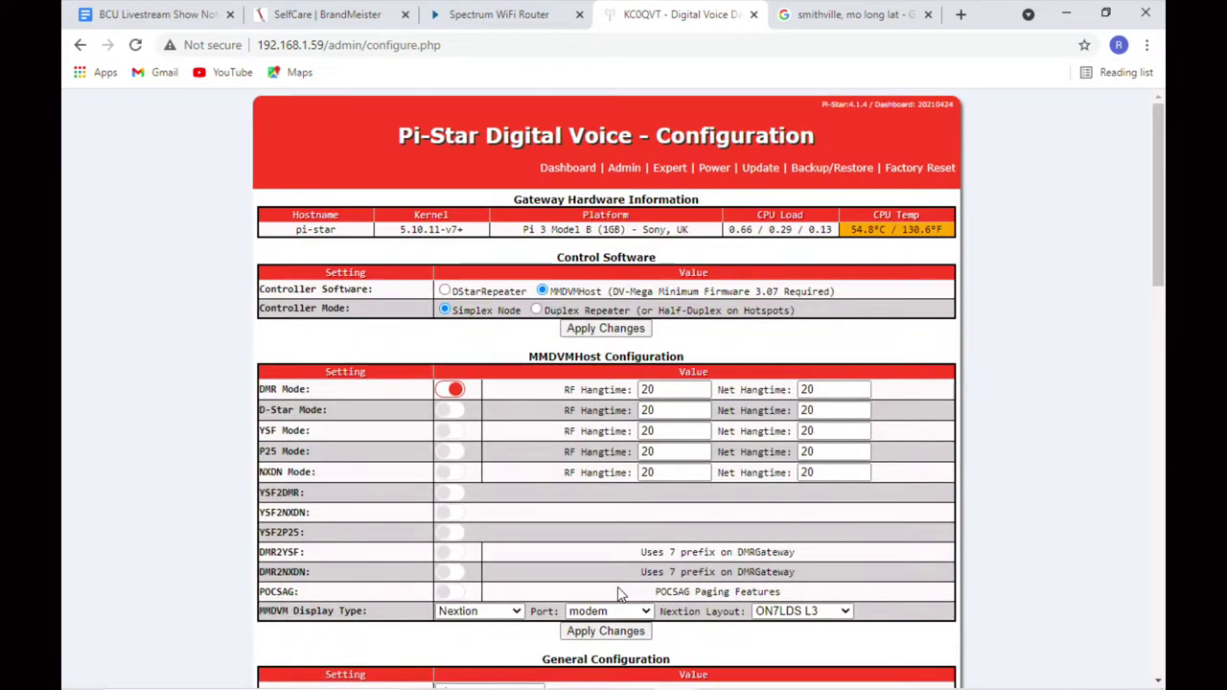
# Focus the Hotspot Security field, then view the BrandMeister SelfCare Settings tab.
pyautogui.scroll(-7, 633, 480)
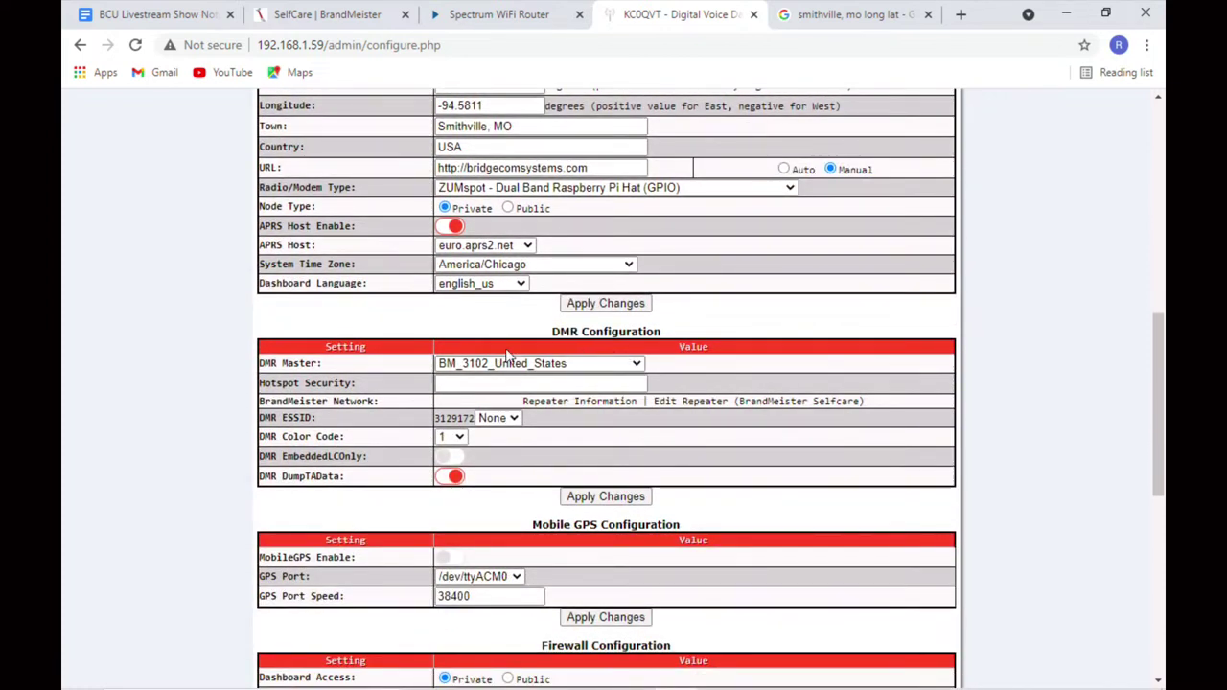
pyautogui.click(475, 384)
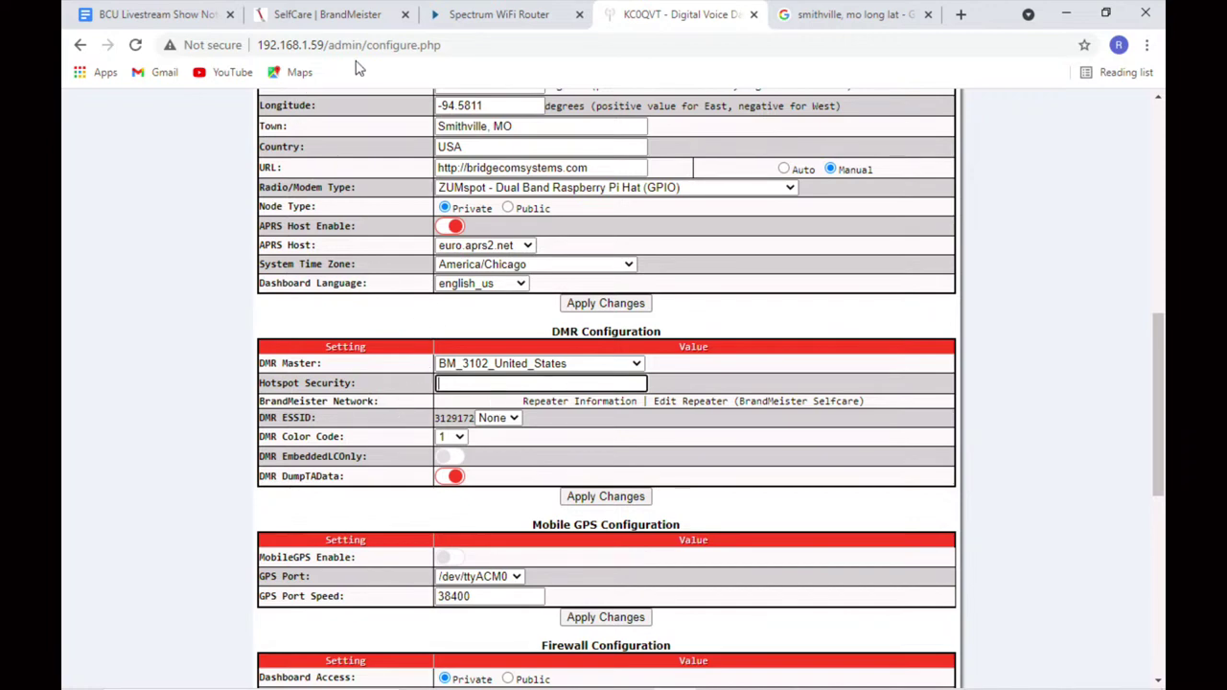
pyautogui.click(355, 21)
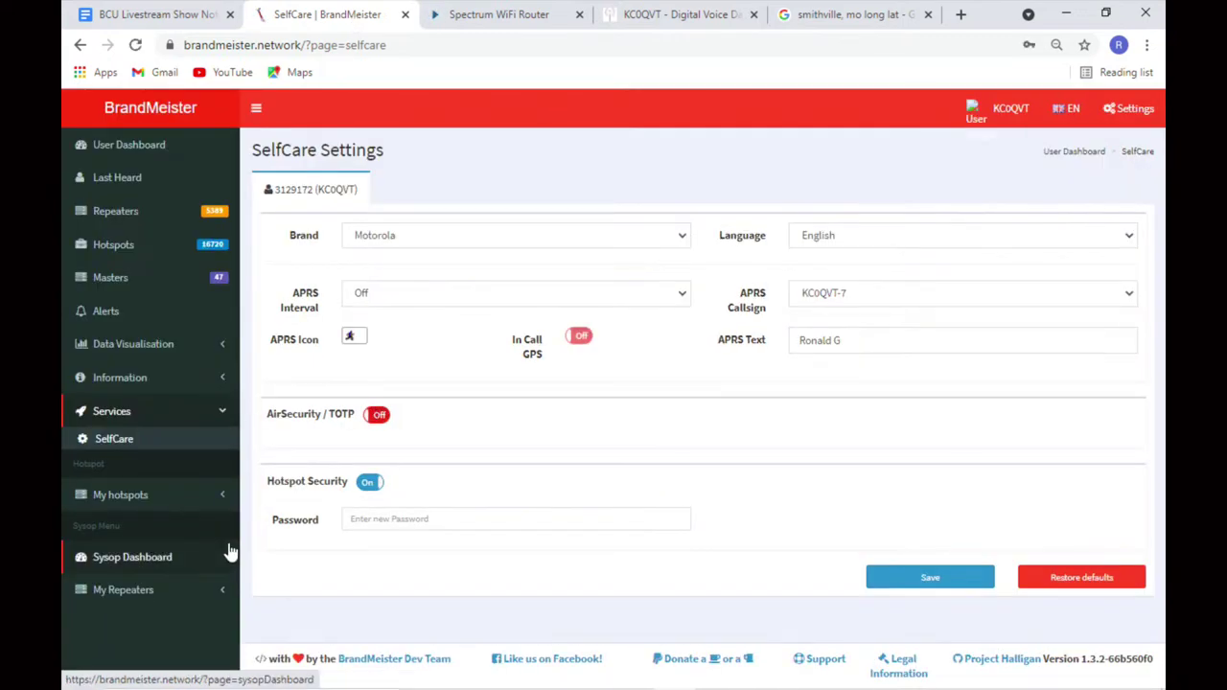
# Return to the Pi-Star configure.php tab to enter the hotspot security password.
pyautogui.click(676, 14)
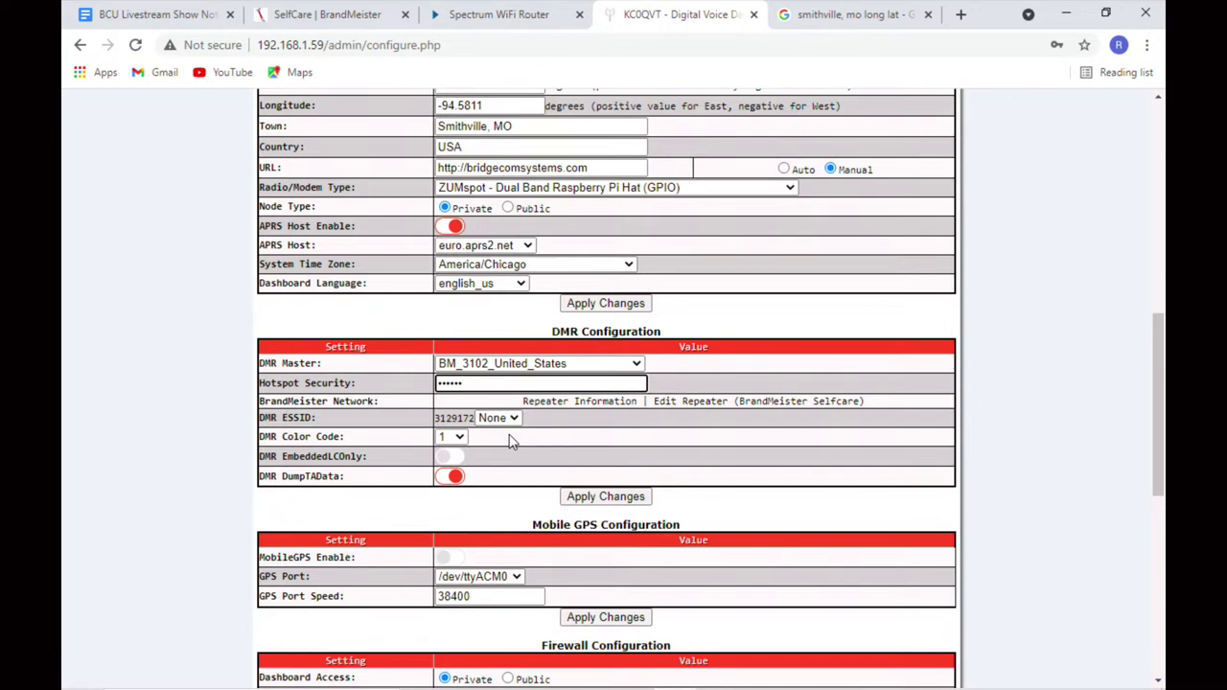
# Apply the hotspot security password and close Chrome's save-password bubble.
pyautogui.click(602, 496)
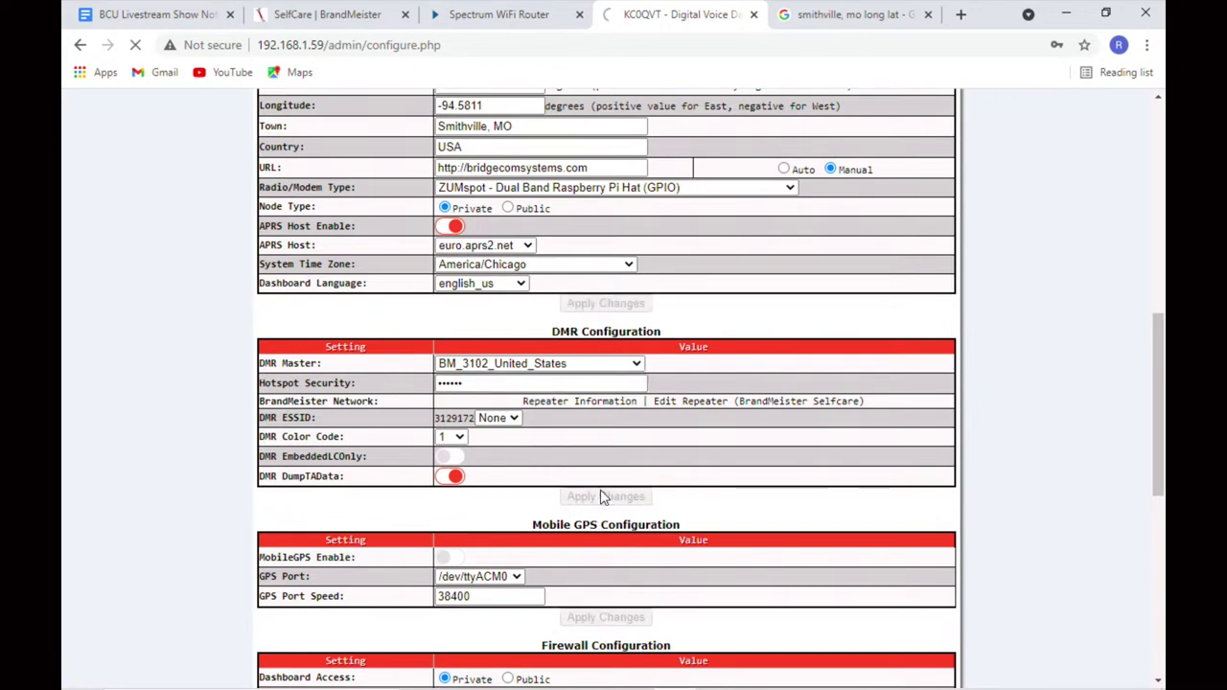
pyautogui.moveTo(67, 686)
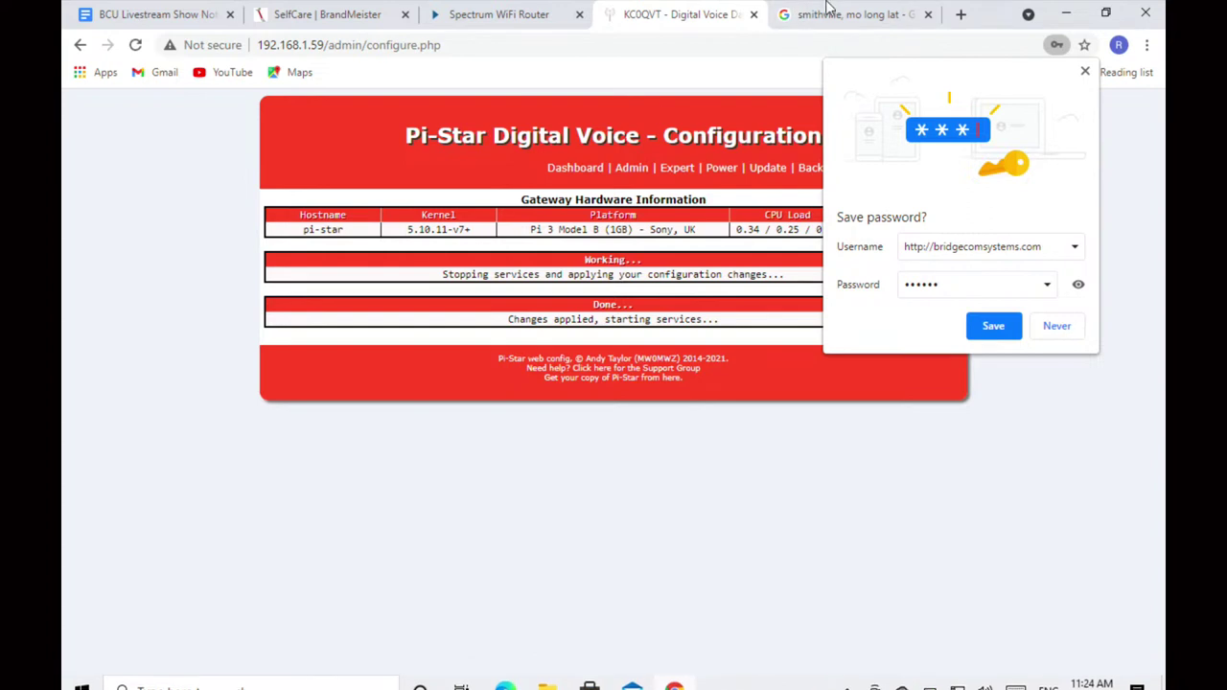
pyautogui.click(1085, 73)
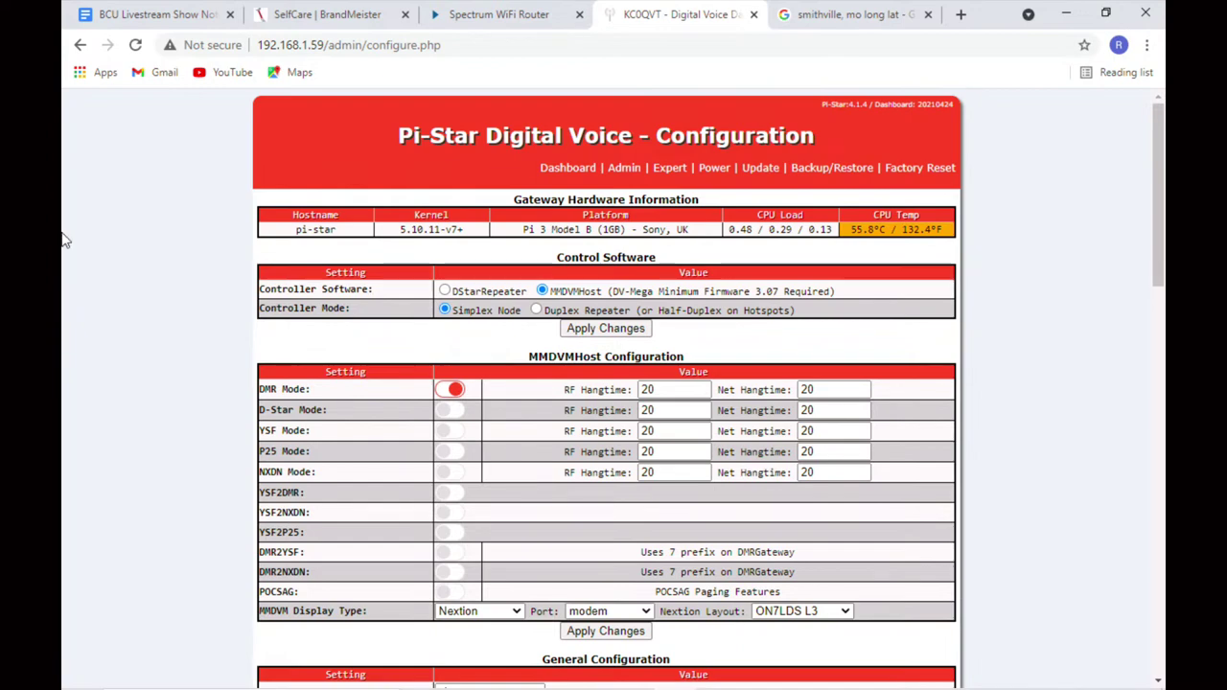
# Show the Pi-Star dashboard with DMR Net active on BM 3102 United States.
pyautogui.click(573, 170)
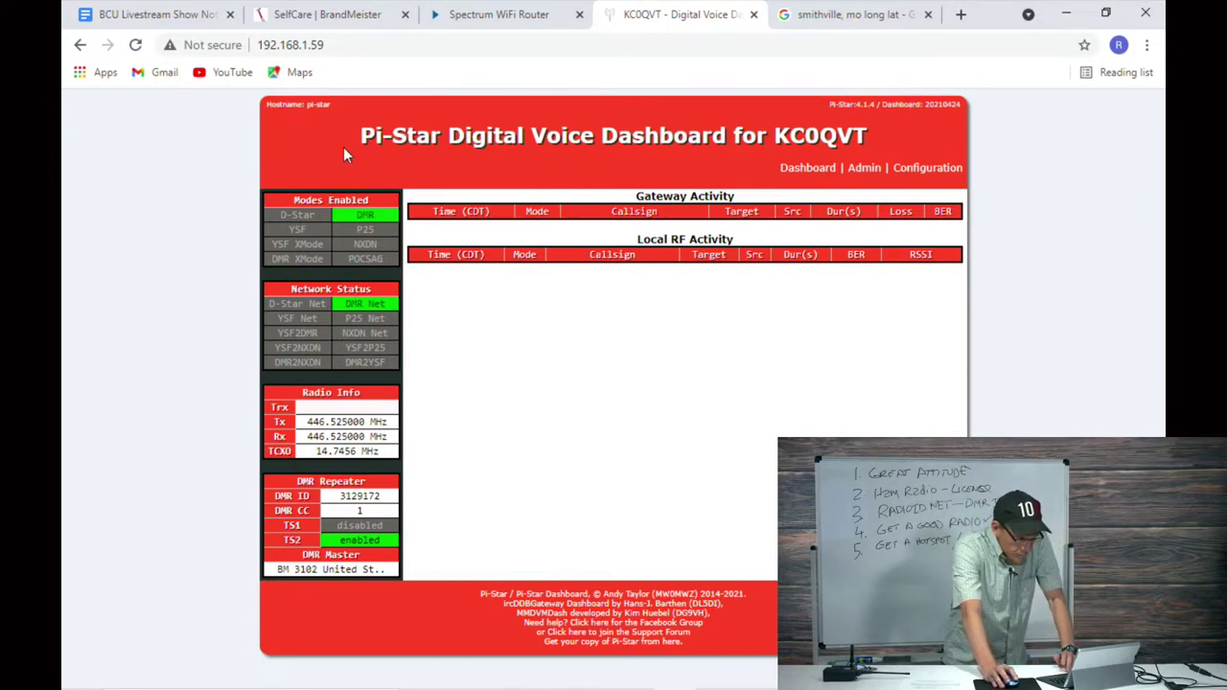
# In BrandMeister SelfCare, reload the page and expand My hotspots to list the hotspot.
pyautogui.click(349, 21)
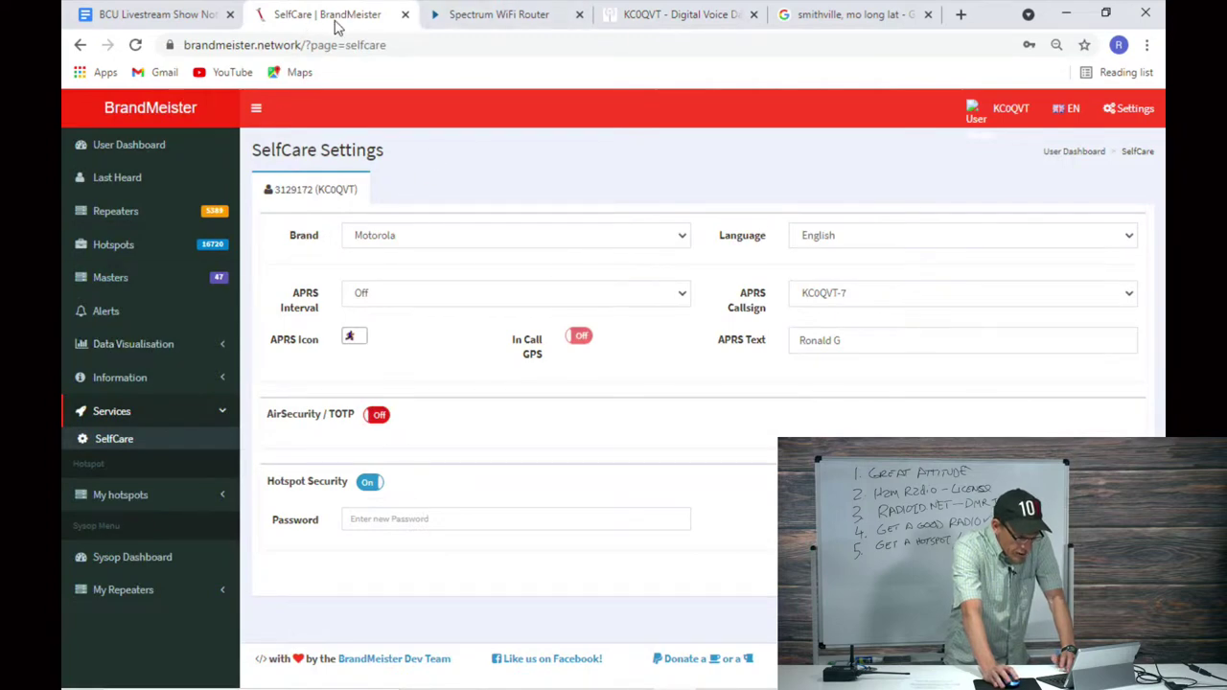
pyautogui.click(124, 496)
pyautogui.click(135, 45)
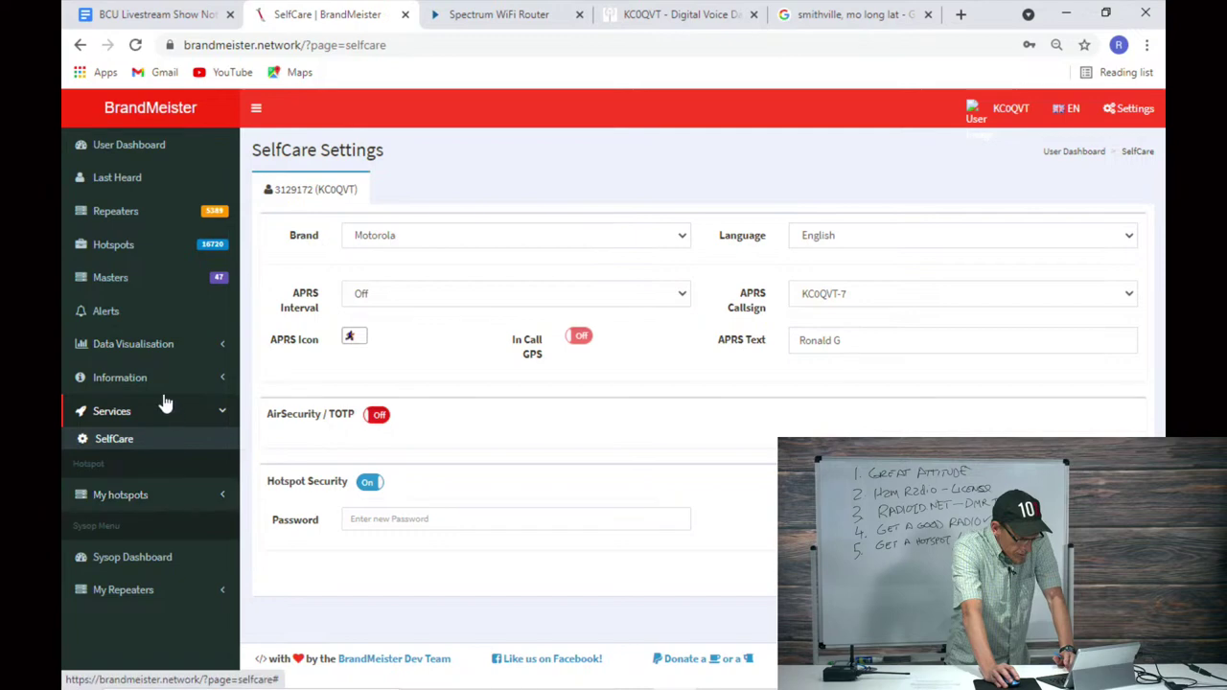
pyautogui.click(136, 503)
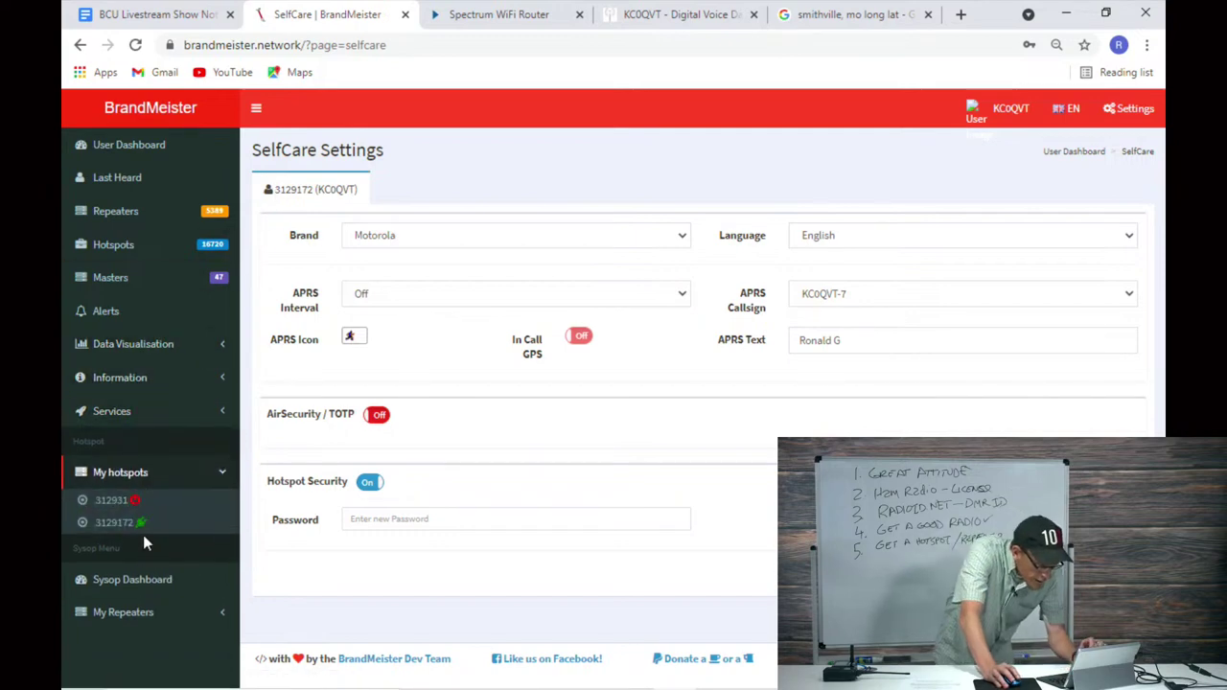
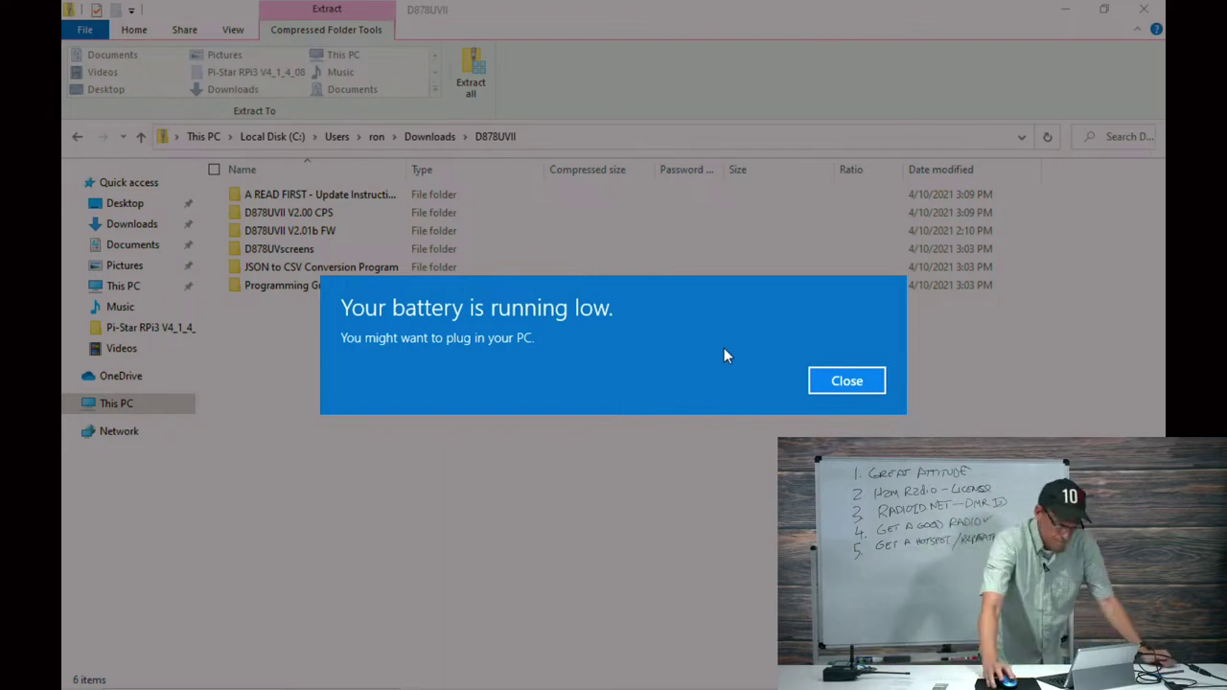
# Dismiss the battery notice, open the D878UVII V2.00 CPS folder and launch D878UVII_Setup_2.00.
pyautogui.press('Return')
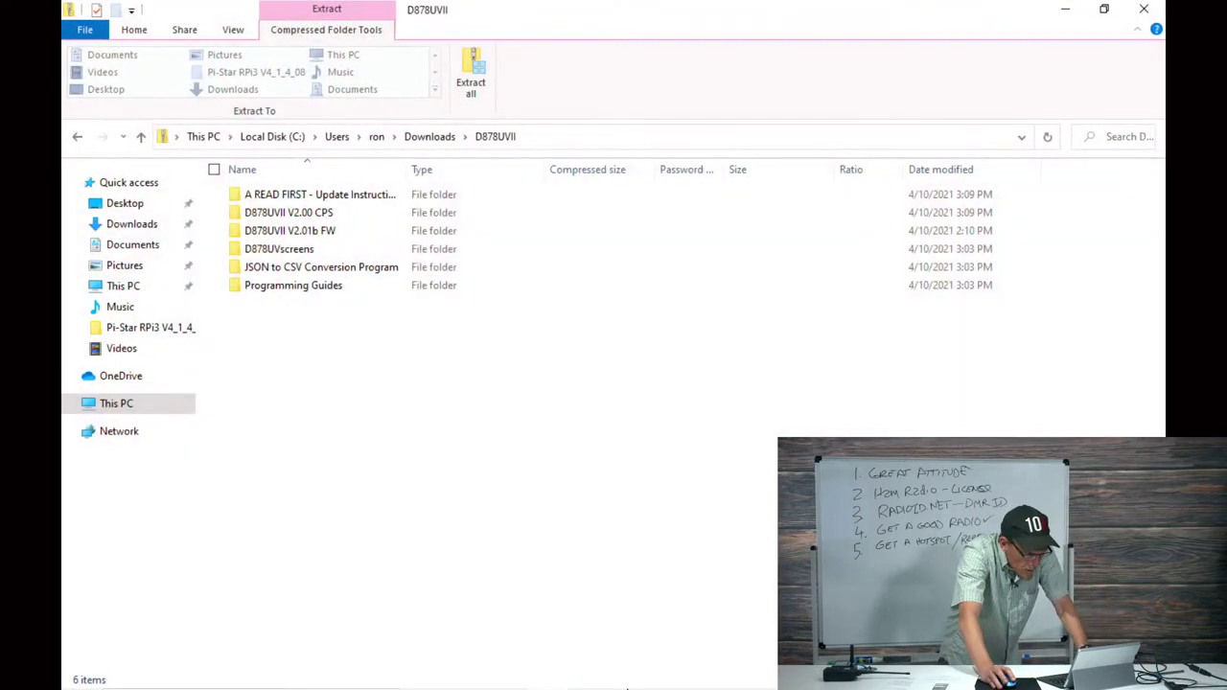
pyautogui.click(300, 213)
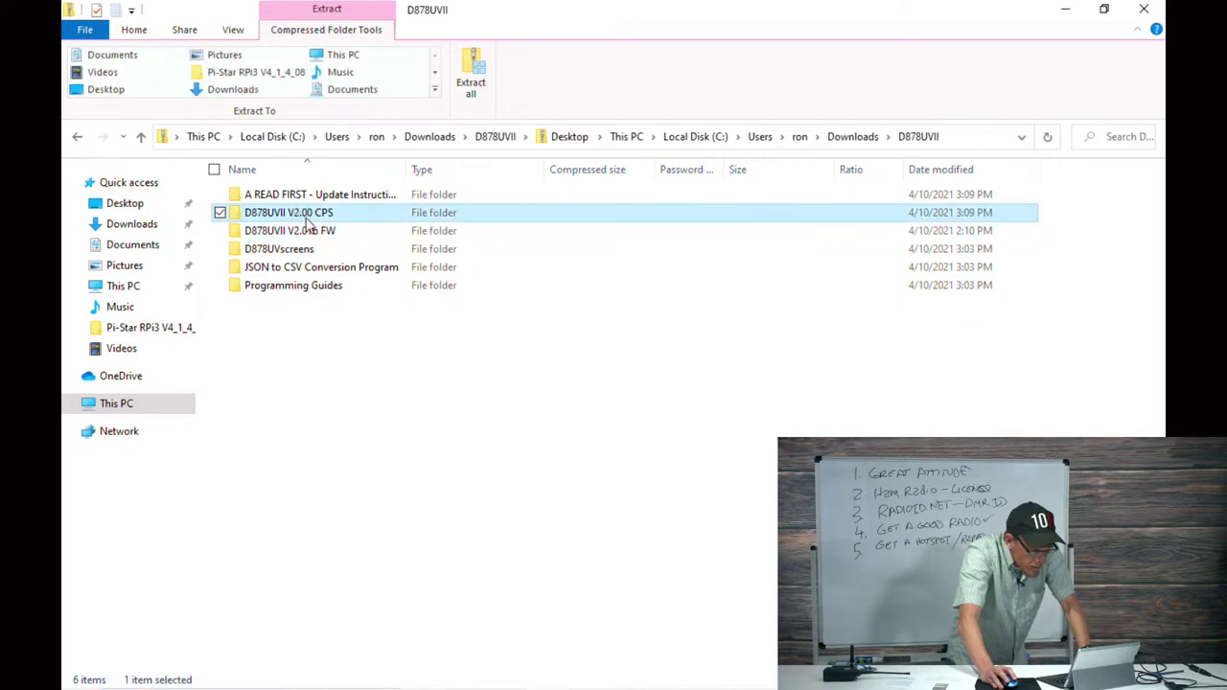
pyautogui.doubleClick(307, 216)
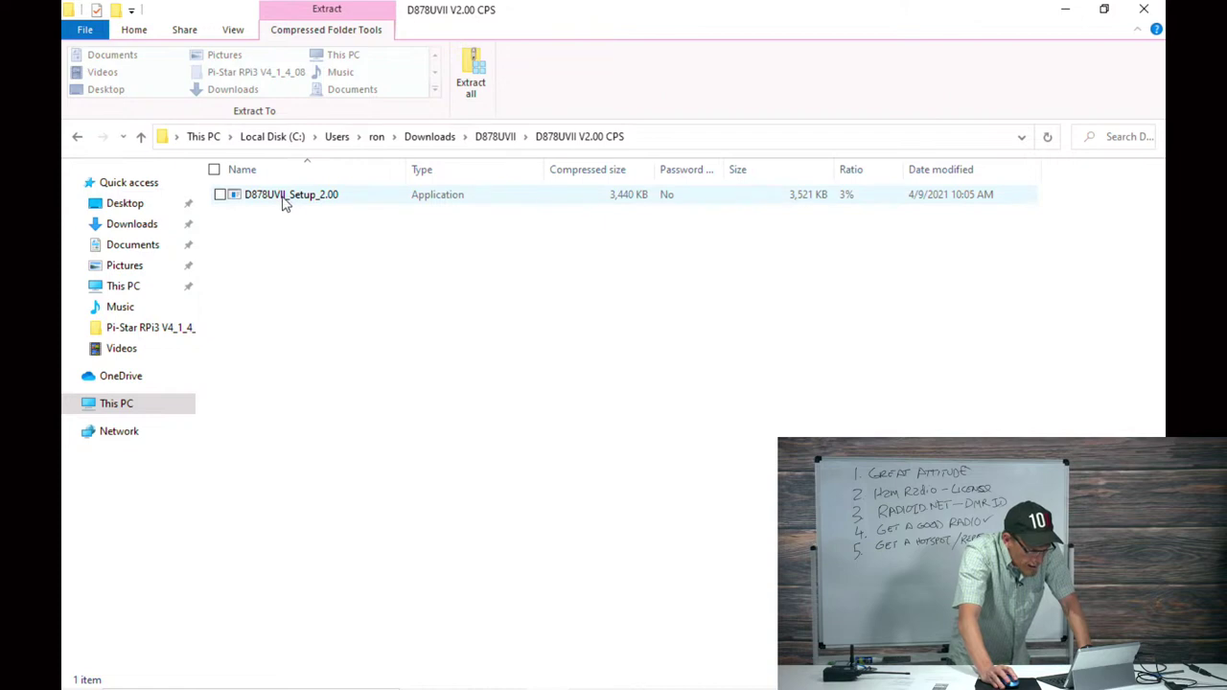
pyautogui.doubleClick(284, 199)
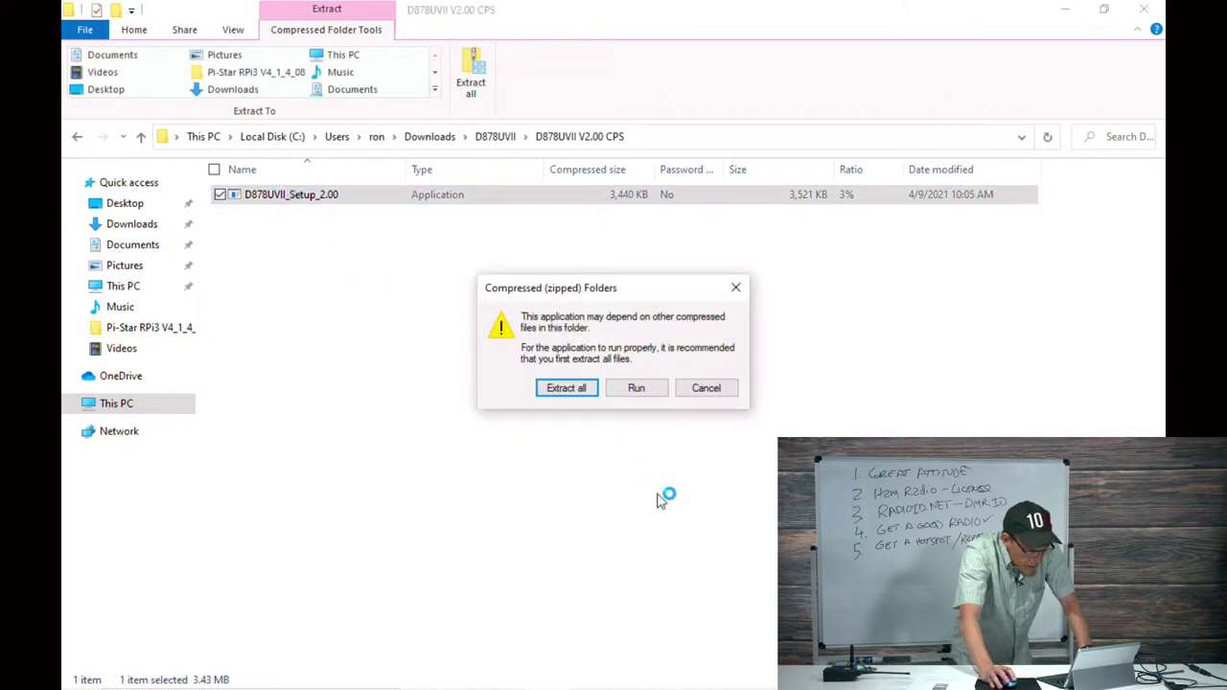
# Extract all archive files into the Downloads\D878UVII folder.
pyautogui.click(567, 390)
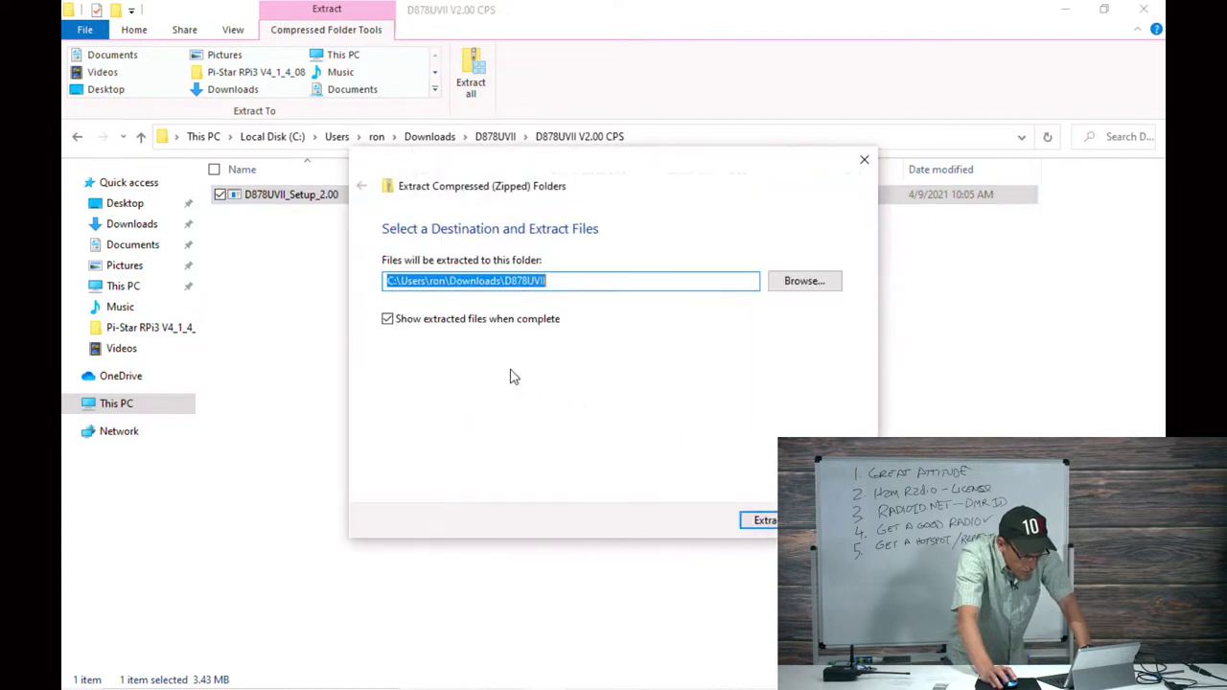
pyautogui.click(598, 281)
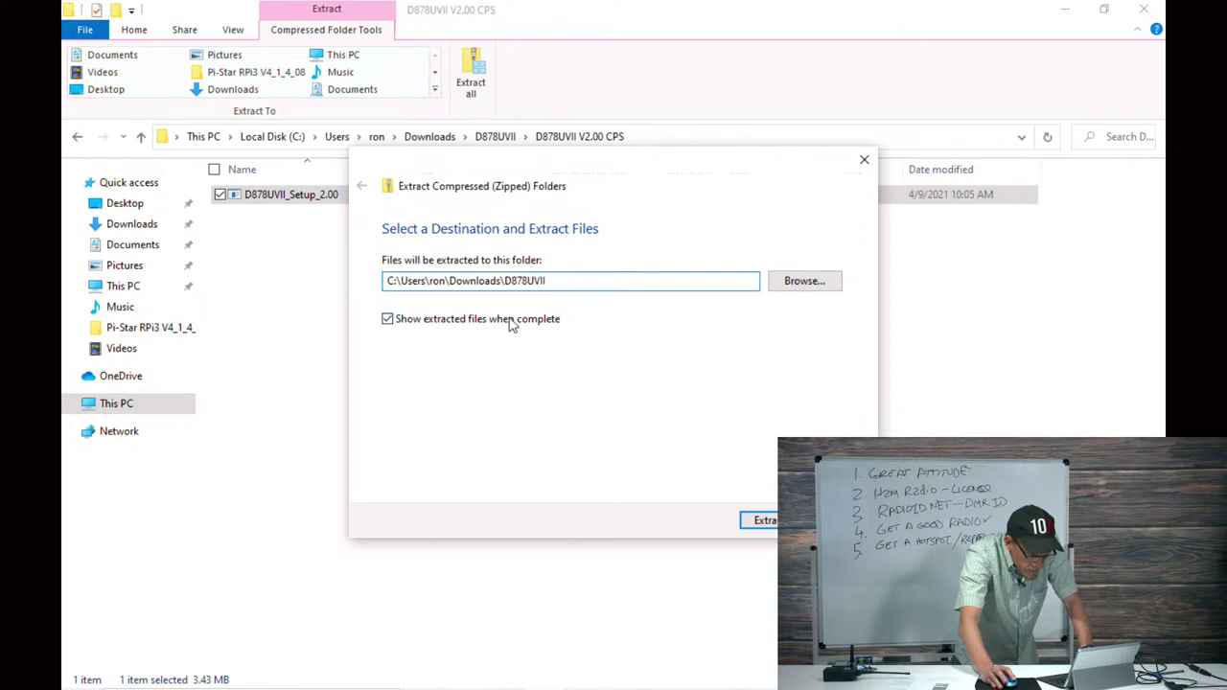
pyautogui.click(767, 521)
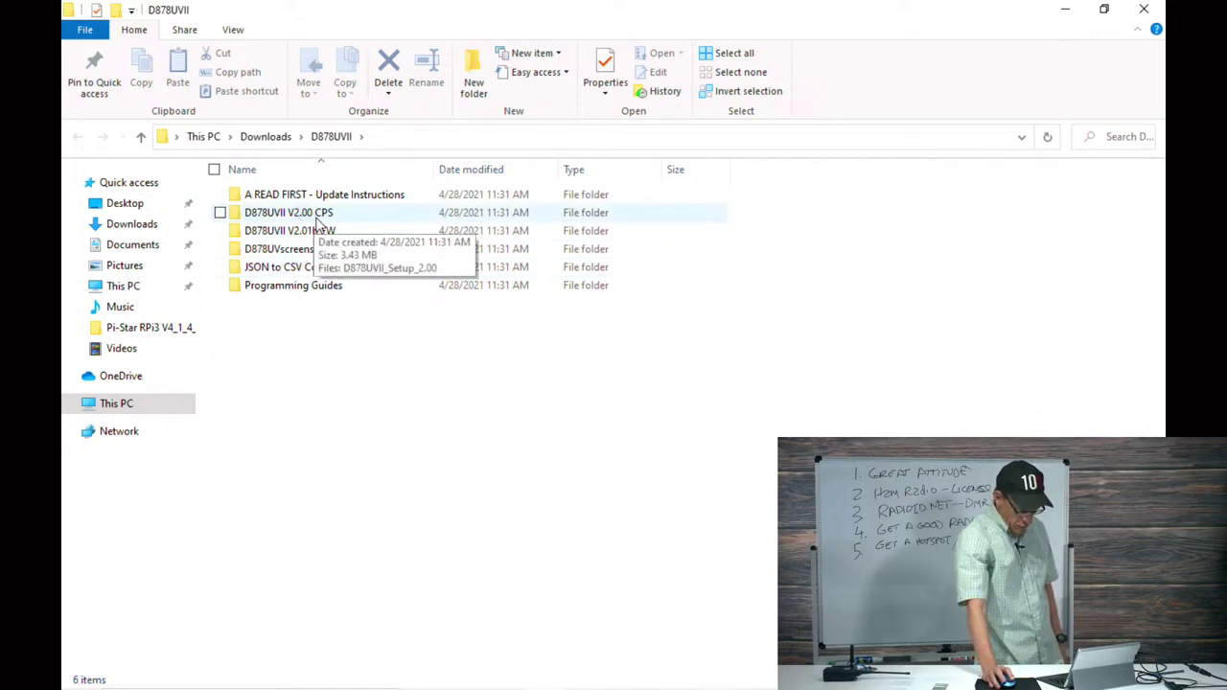
# Run the extracted D878UVII_Setup_2.00 as administrator, choosing Run anyway past SmartScreen.
pyautogui.doubleClick(315, 214)
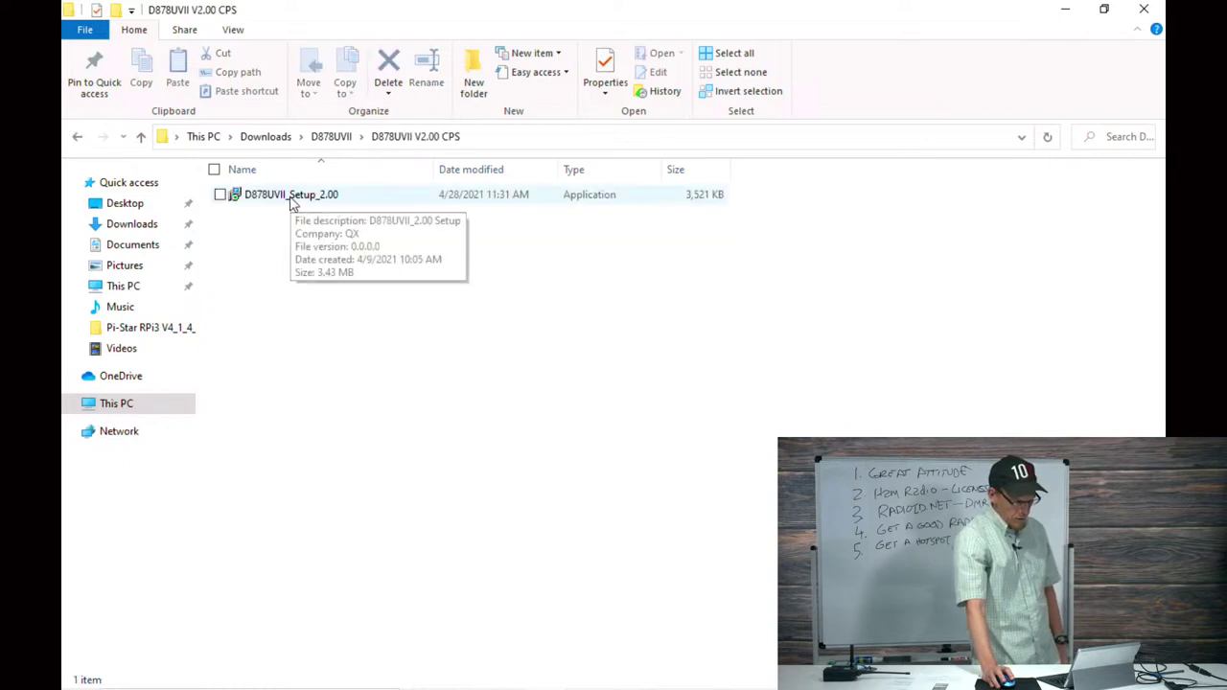
pyautogui.doubleClick(289, 197)
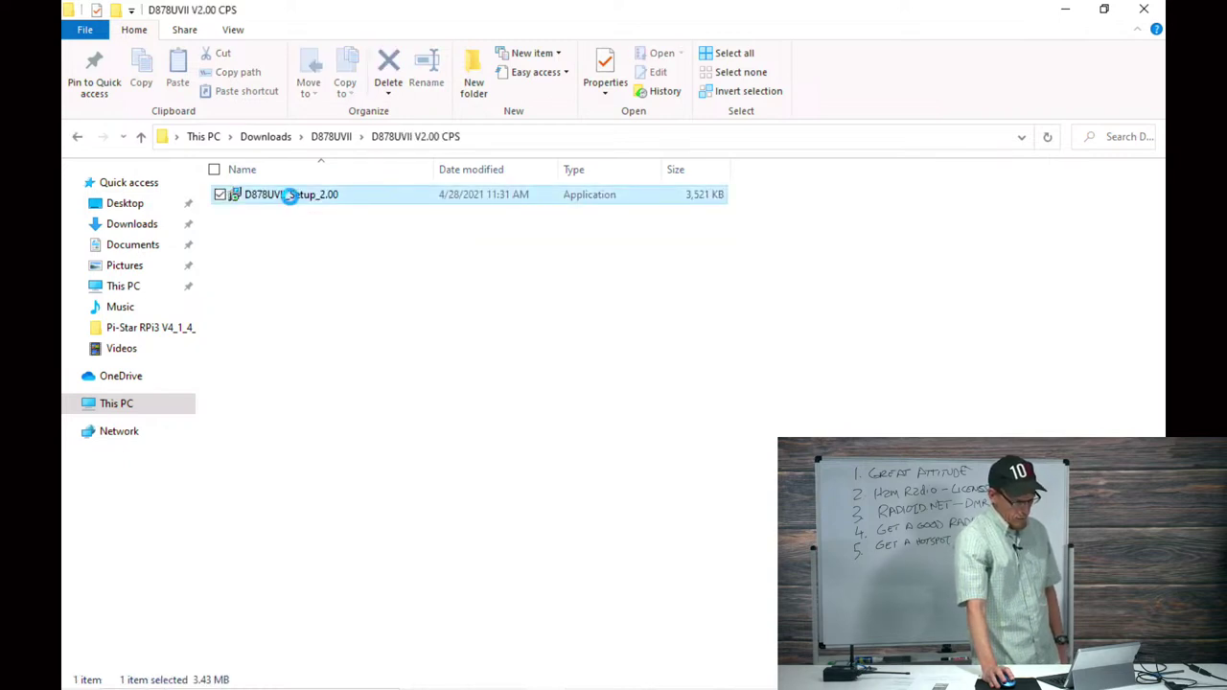
pyautogui.rightClick(289, 194)
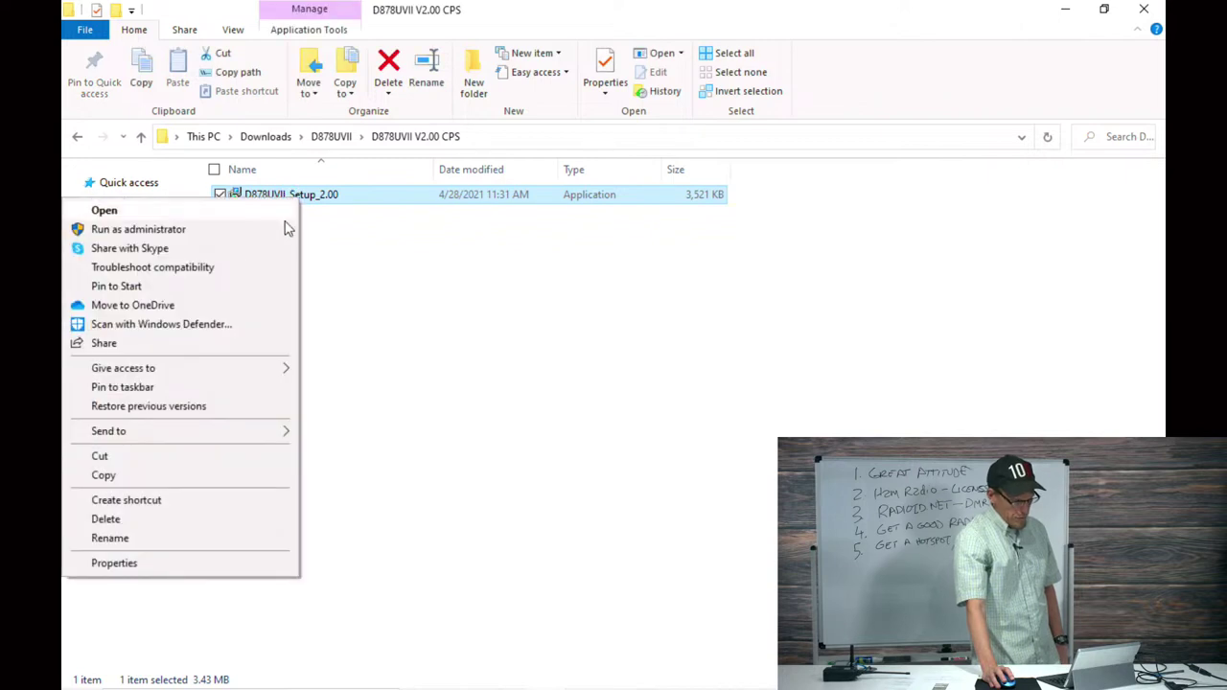
pyautogui.click(245, 234)
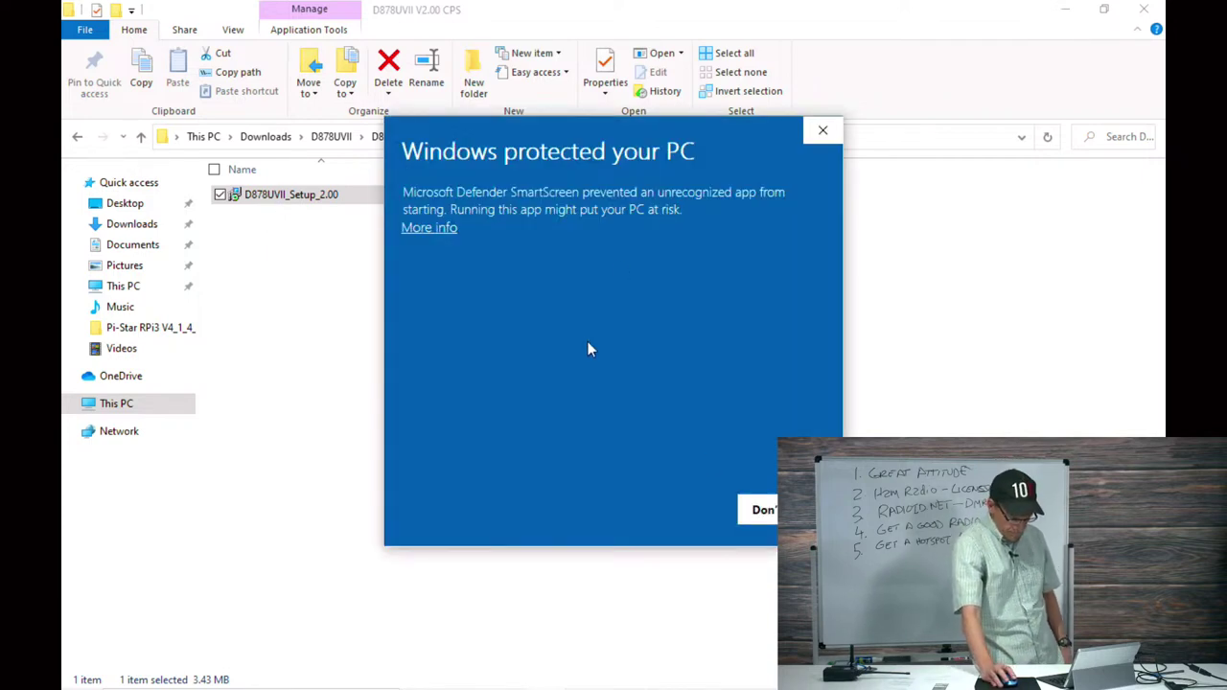
pyautogui.click(433, 230)
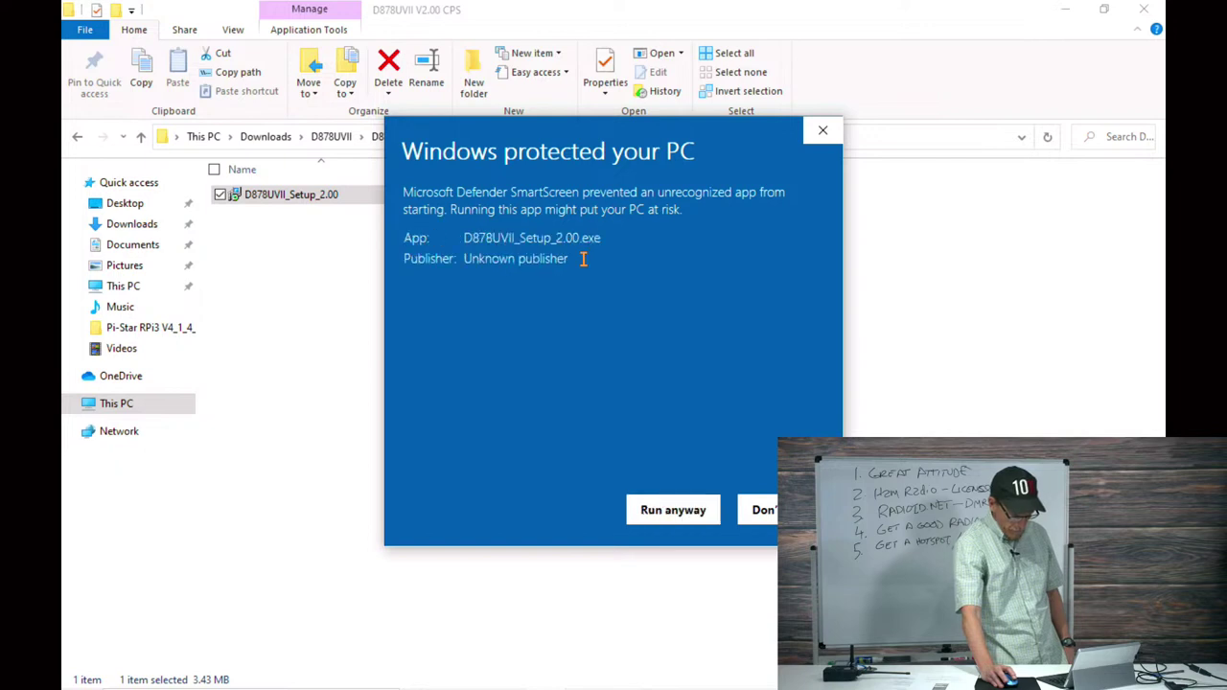
pyautogui.click(673, 513)
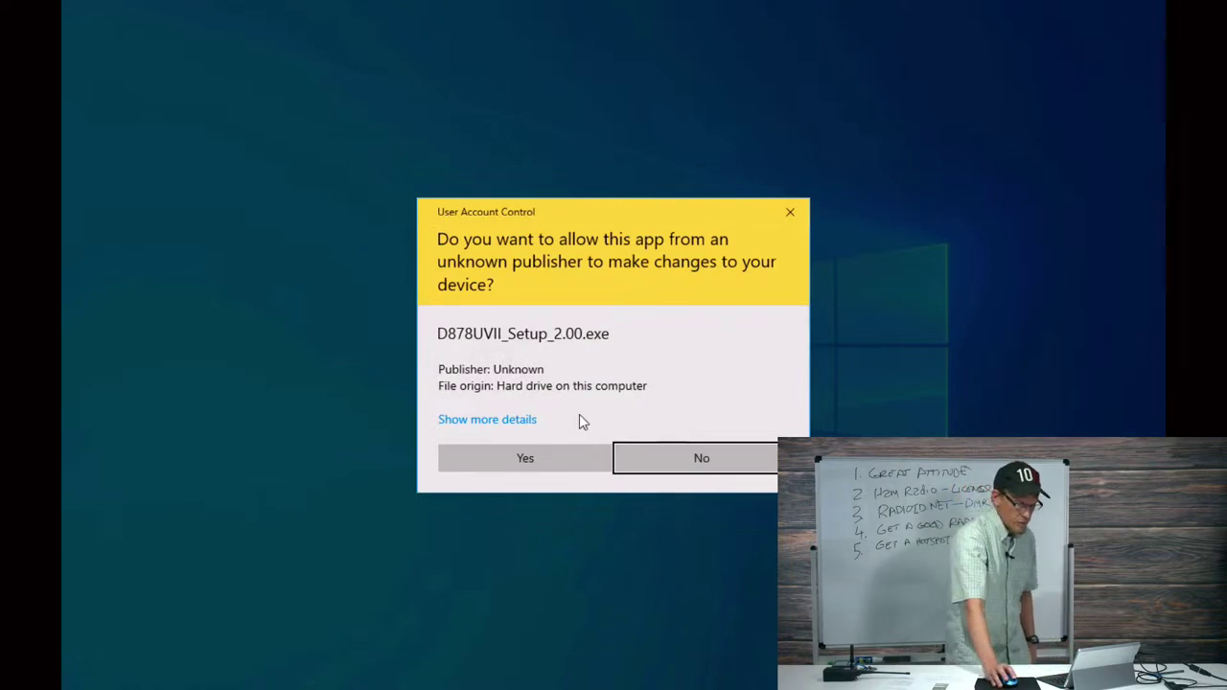
# Allow the installer, dismiss the battery notice, and choose English as setup language.
pyautogui.click(514, 464)
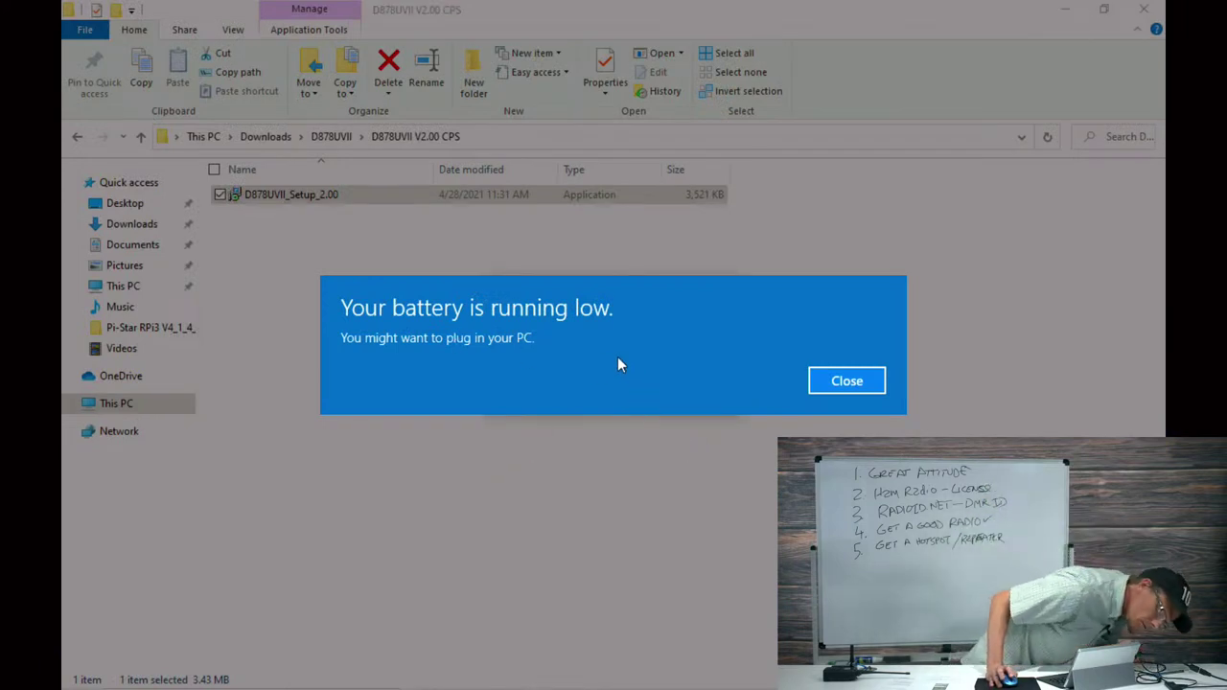
pyautogui.click(849, 382)
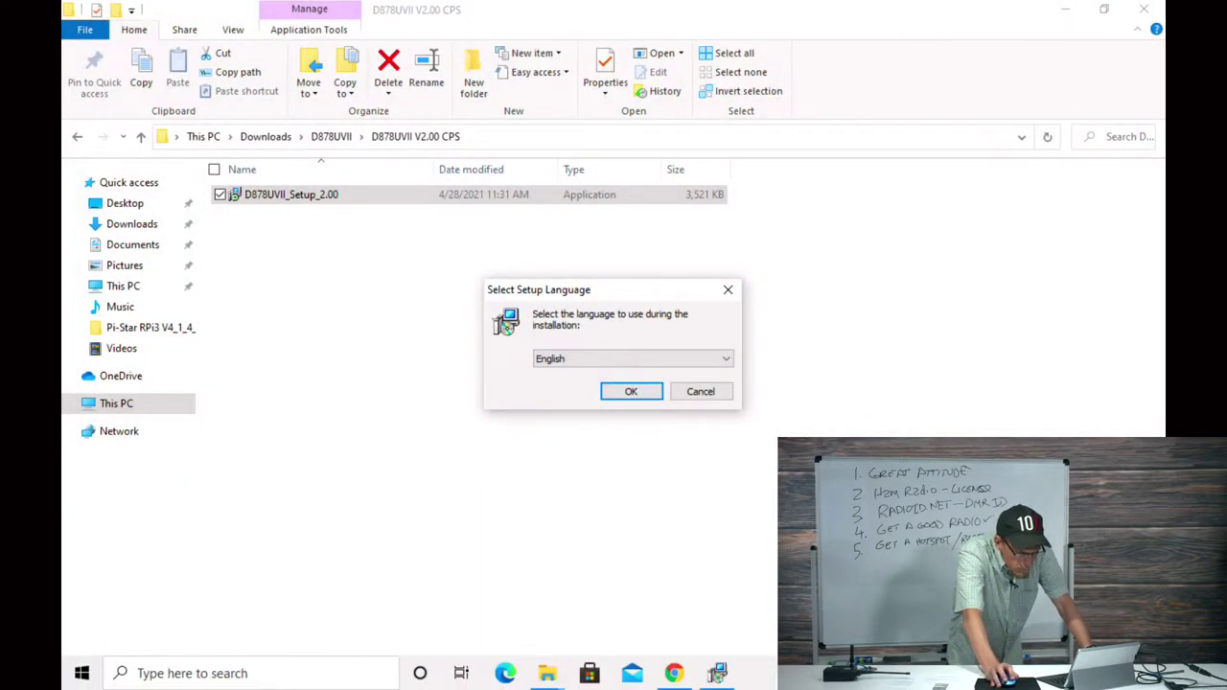
pyautogui.click(644, 392)
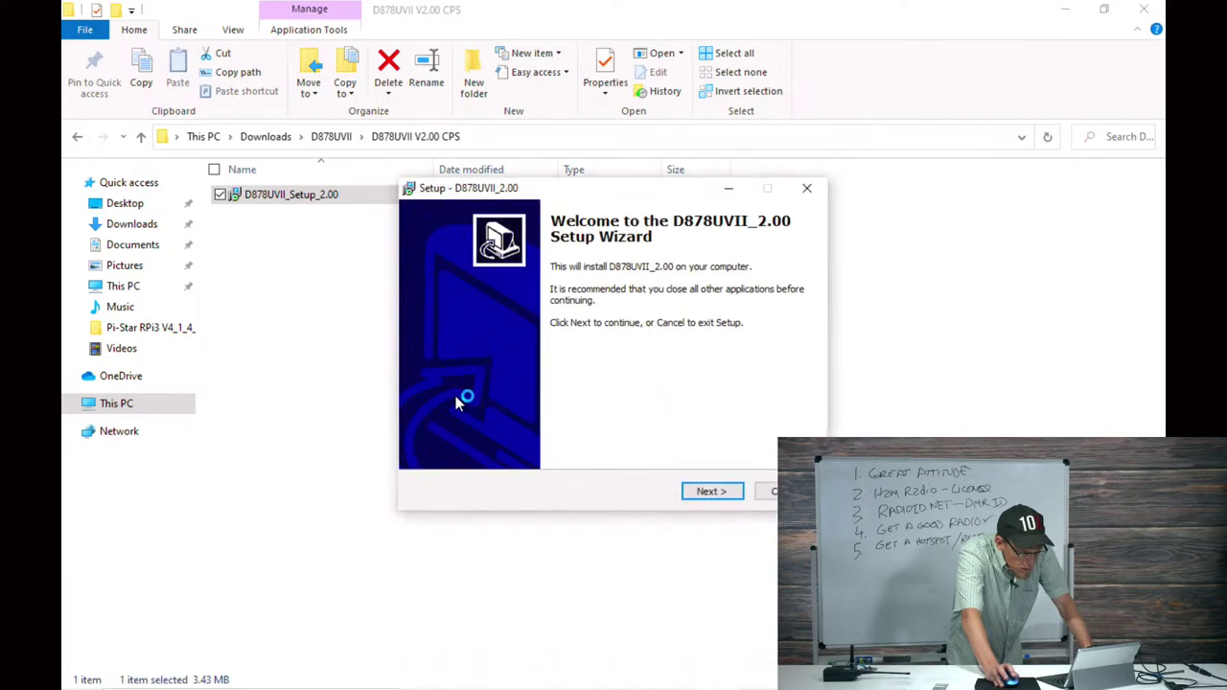
pyautogui.click(707, 495)
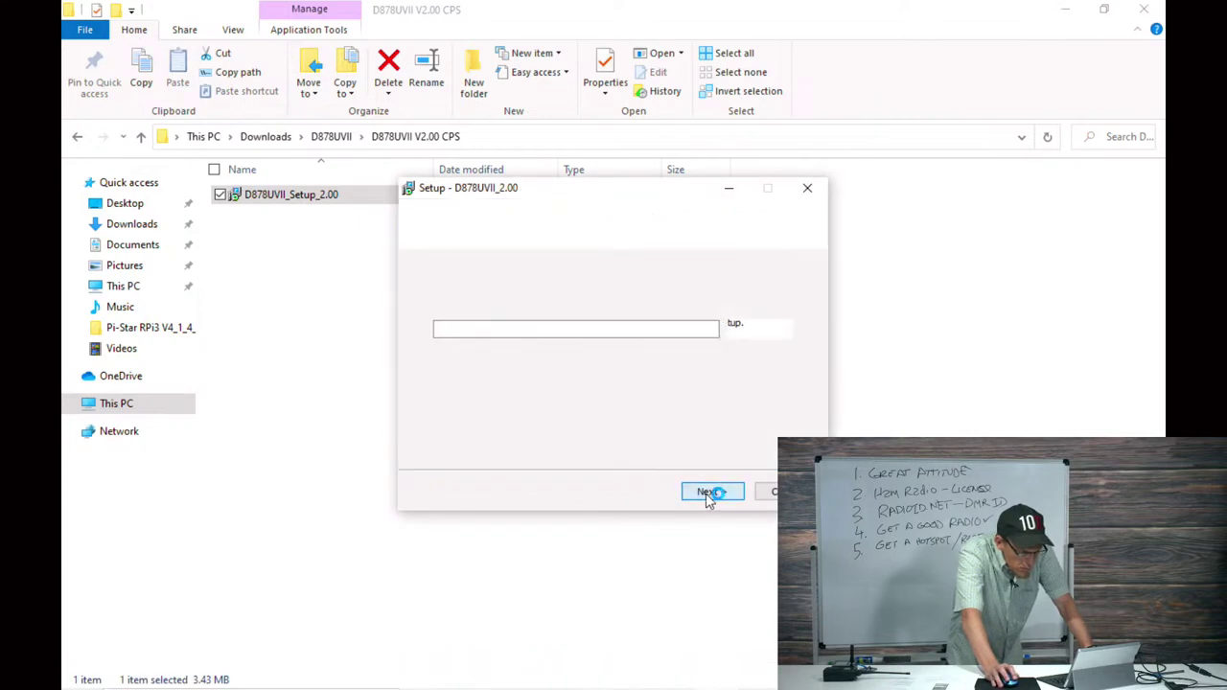
# Install to C:\D878UVII_2.00 with default Start Menu folder and desktop icon, then finish.
pyautogui.click(443, 326)
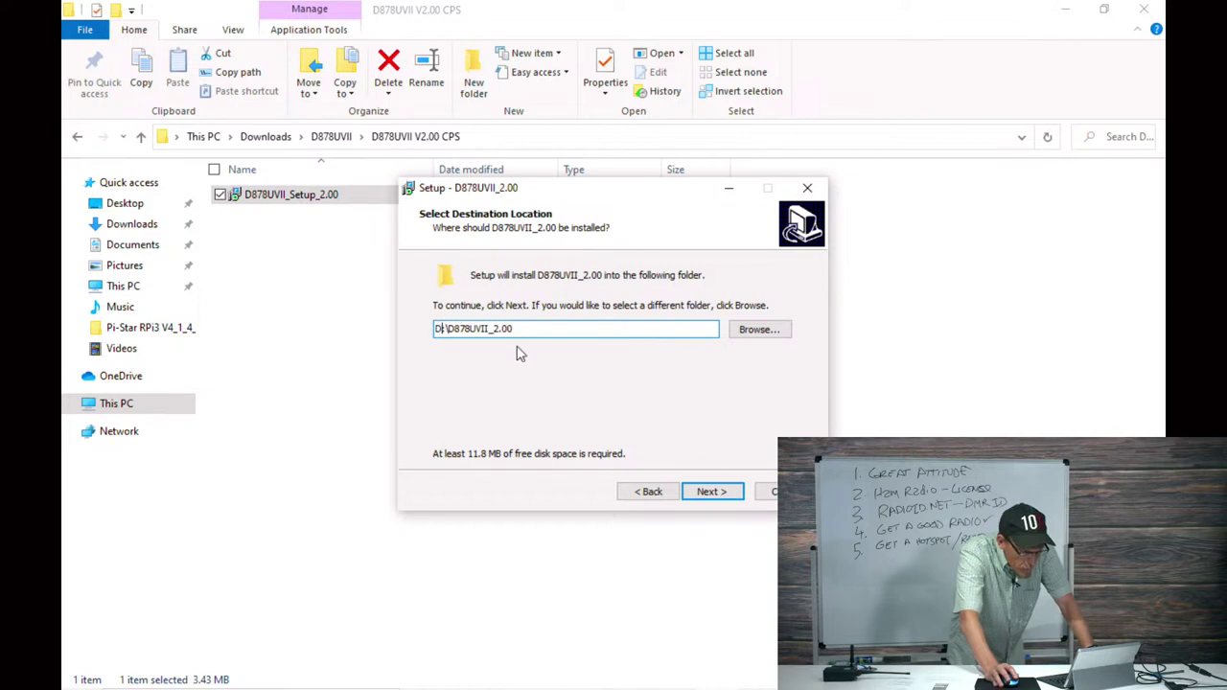
pyautogui.press('BackSpace')
pyautogui.press('BackSpace')
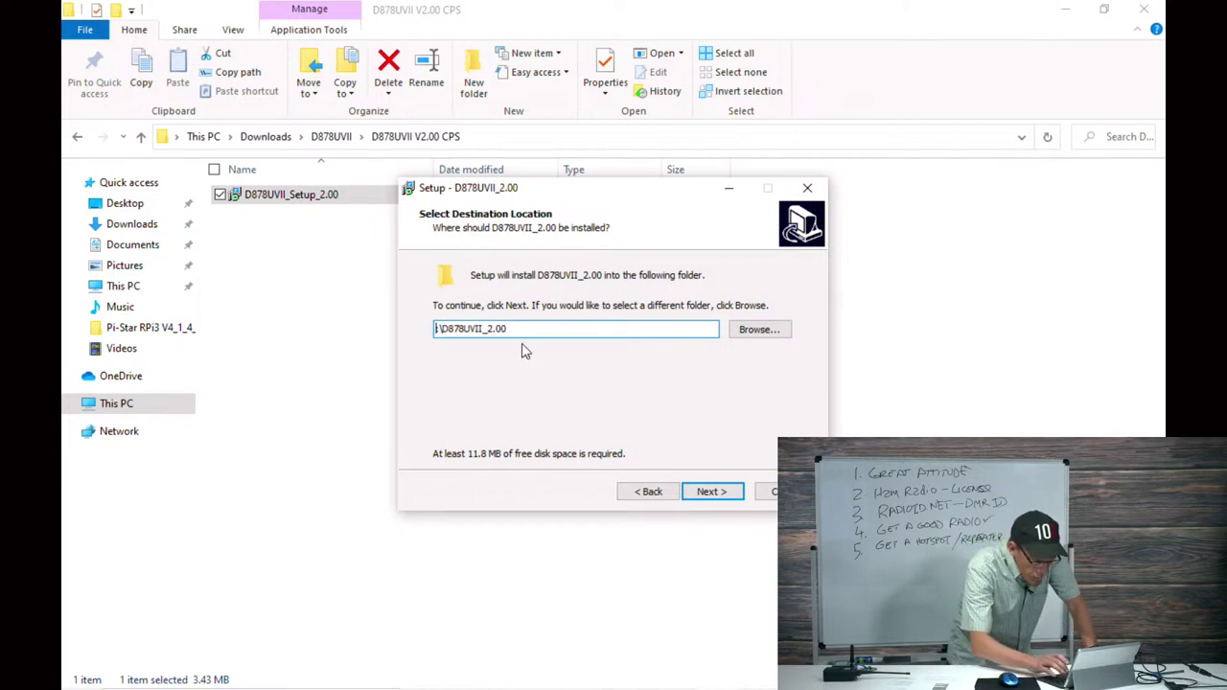
pyautogui.write('C:')
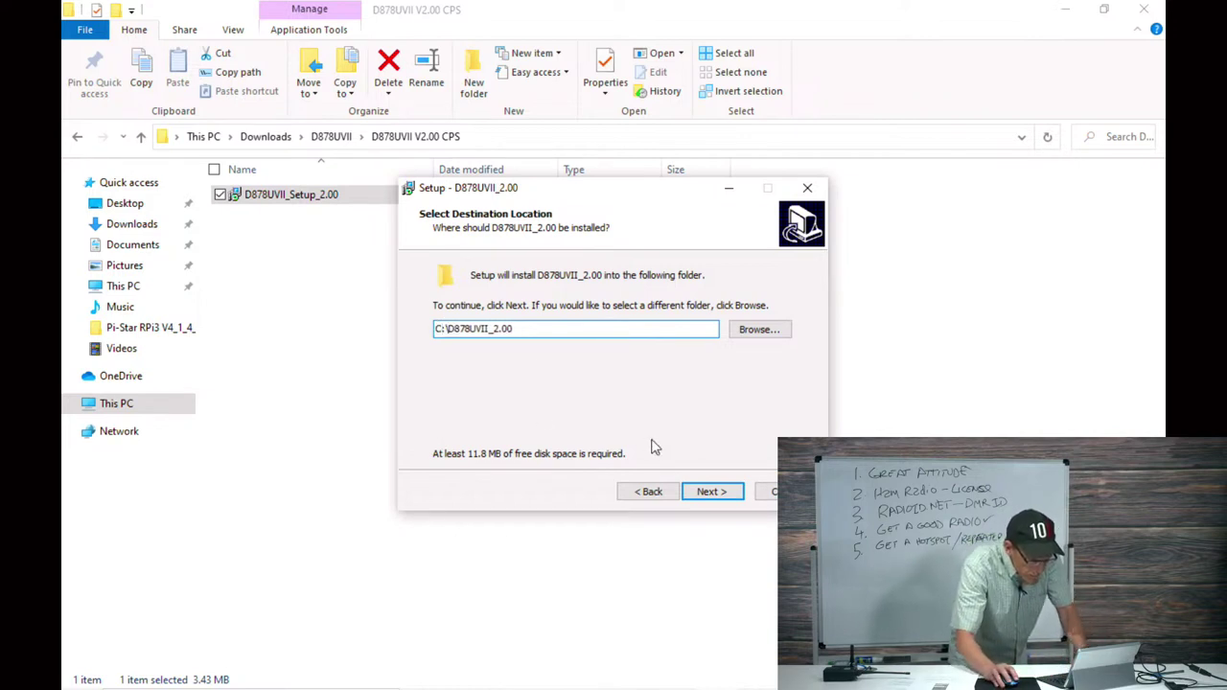
pyautogui.click(711, 491)
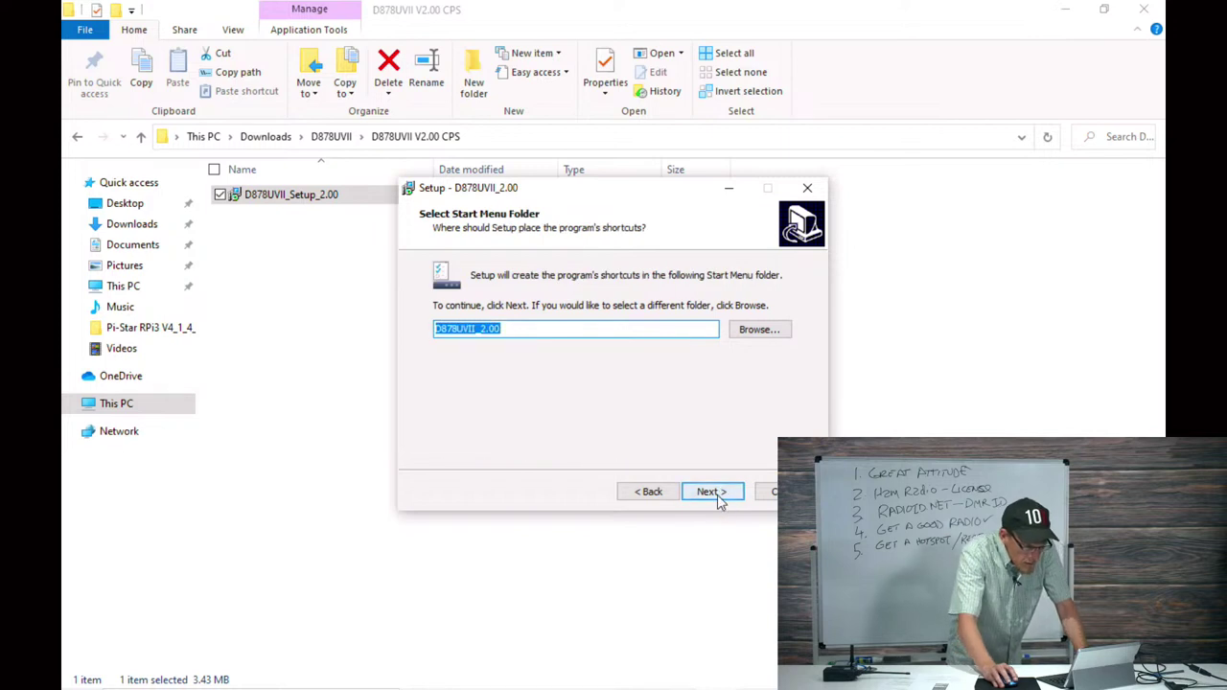
pyautogui.click(718, 496)
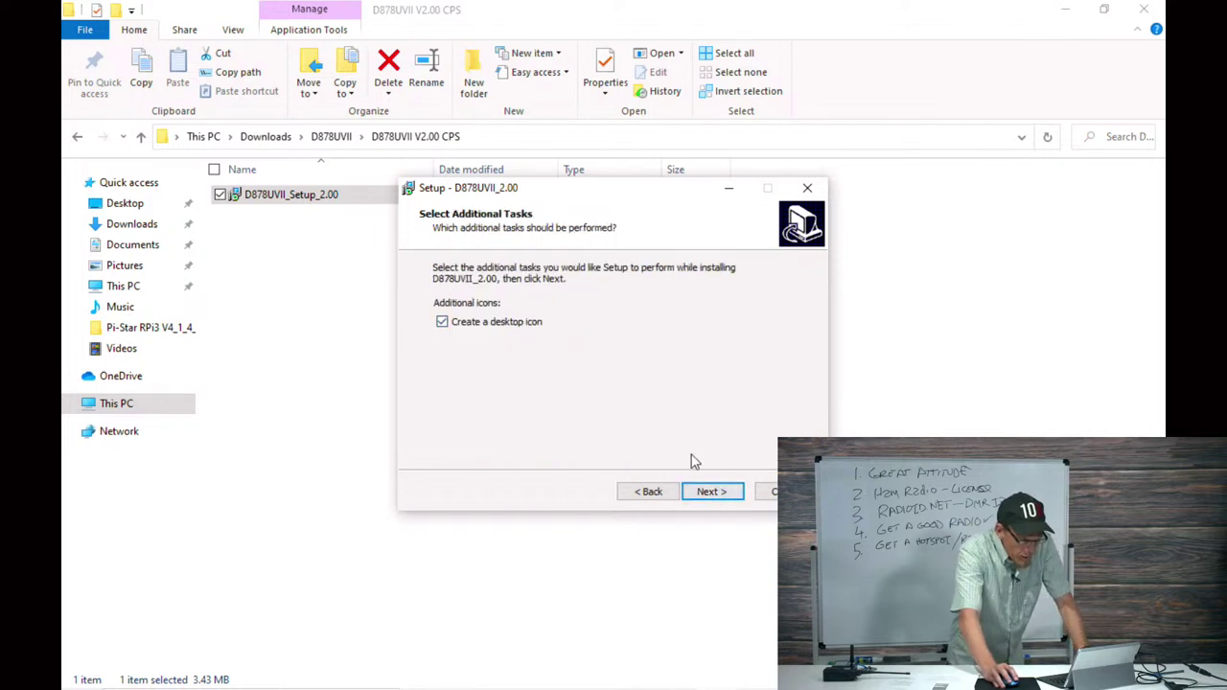
pyautogui.click(716, 493)
pyautogui.click(701, 499)
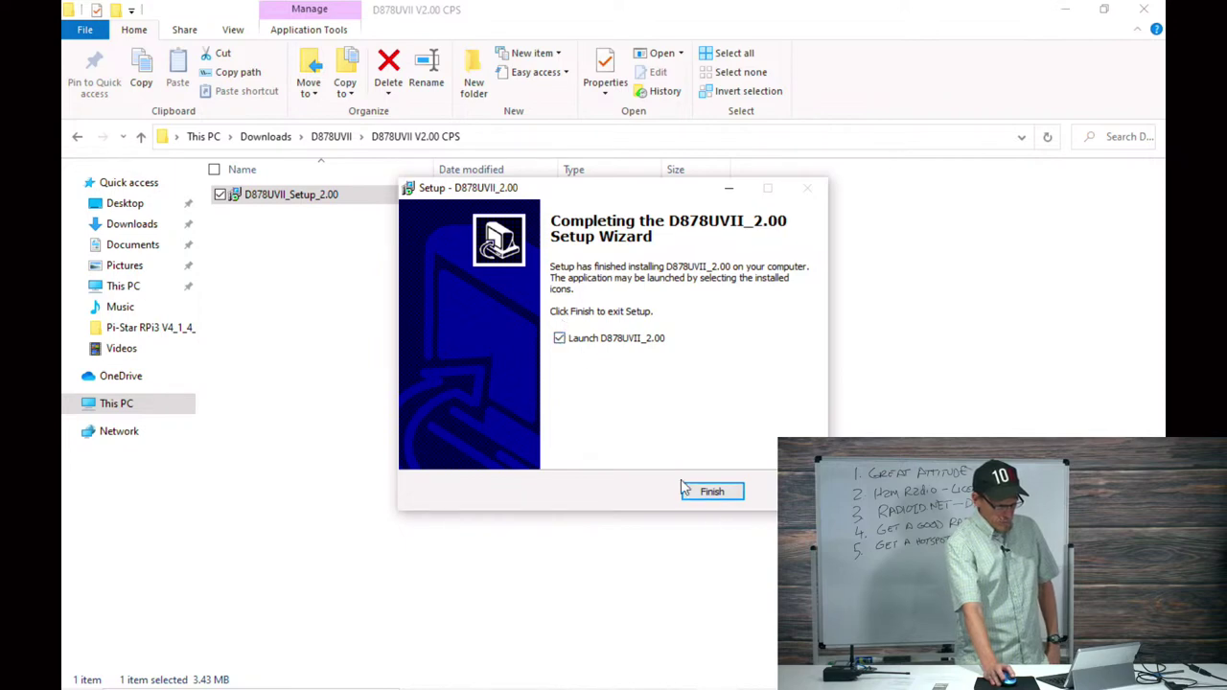
pyautogui.click(713, 492)
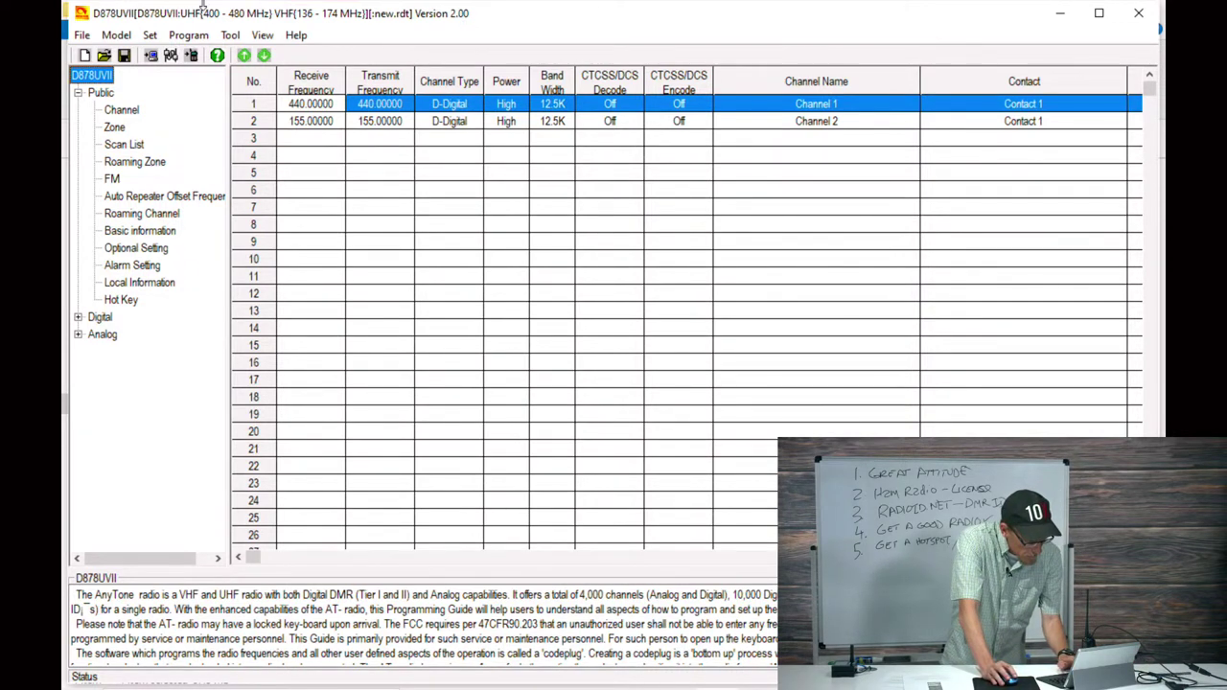
# Set the radio's communication port to COM3.
pyautogui.click(171, 56)
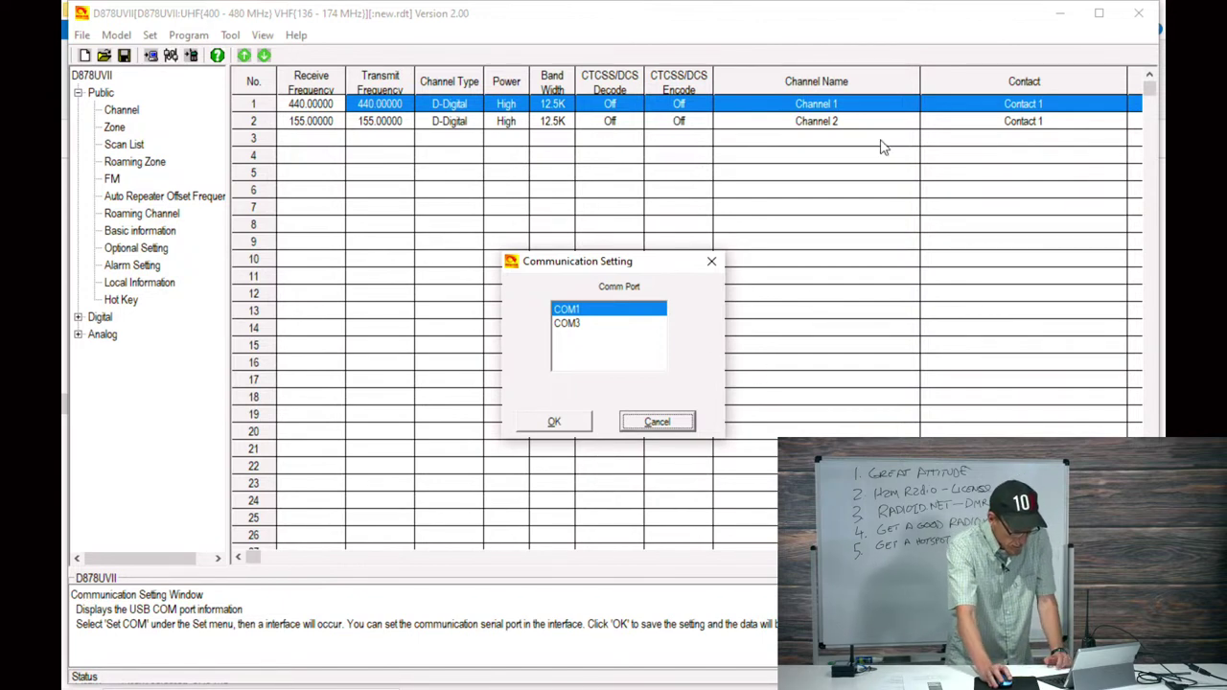
pyautogui.click(567, 325)
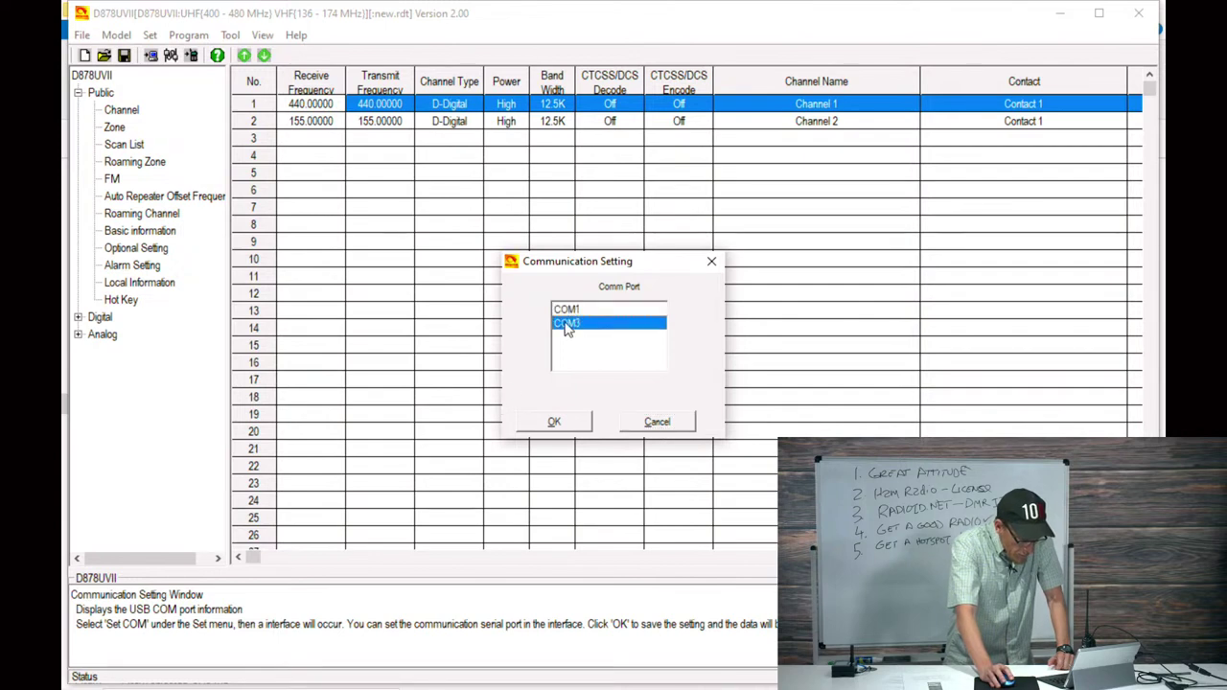
pyautogui.click(565, 430)
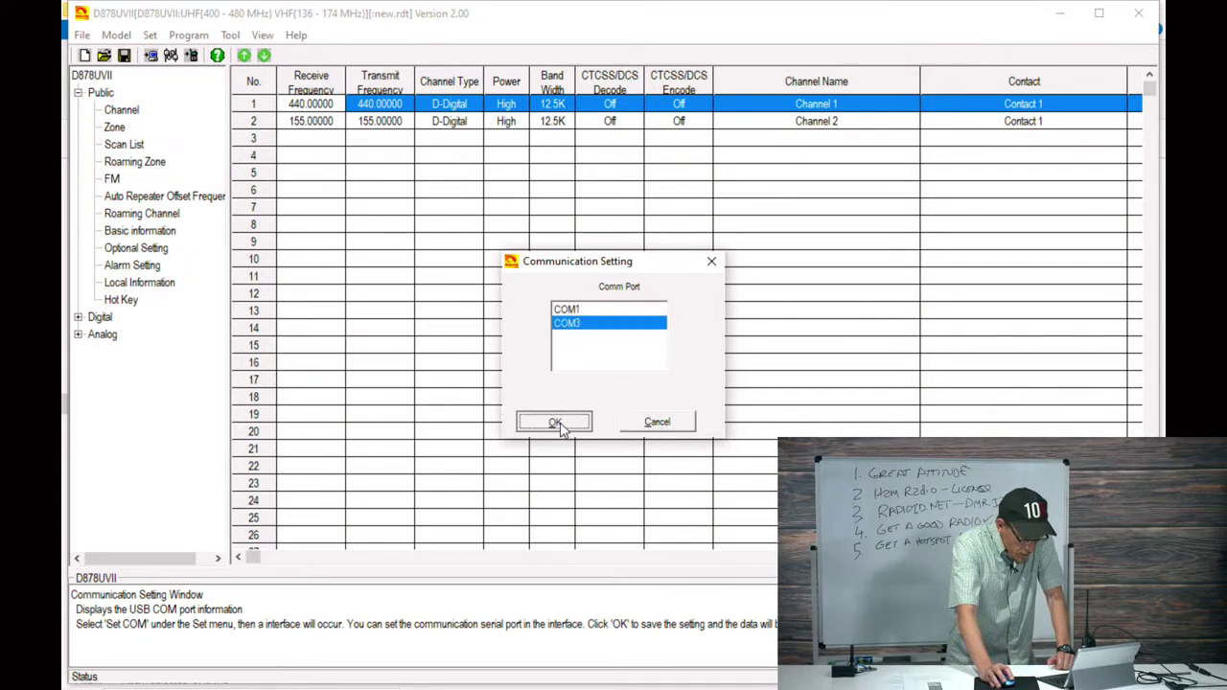
# Read the codeplug from the radio, including Other Data, loading its eight channels.
pyautogui.click(151, 56)
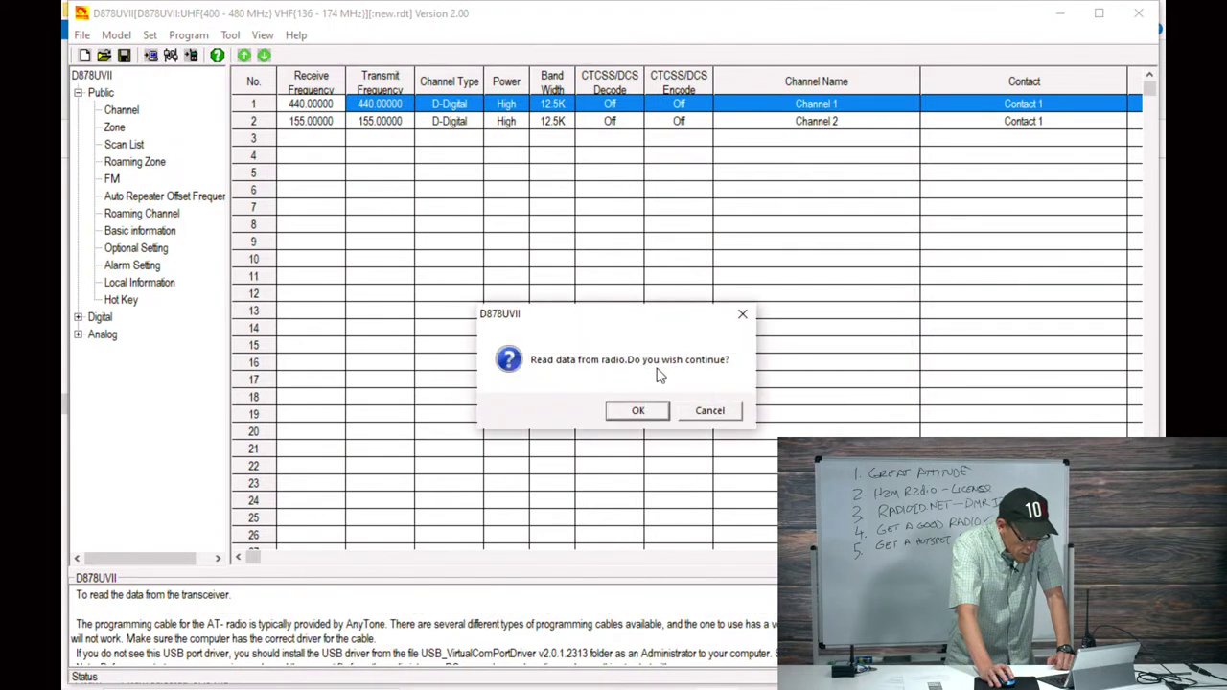
pyautogui.click(638, 411)
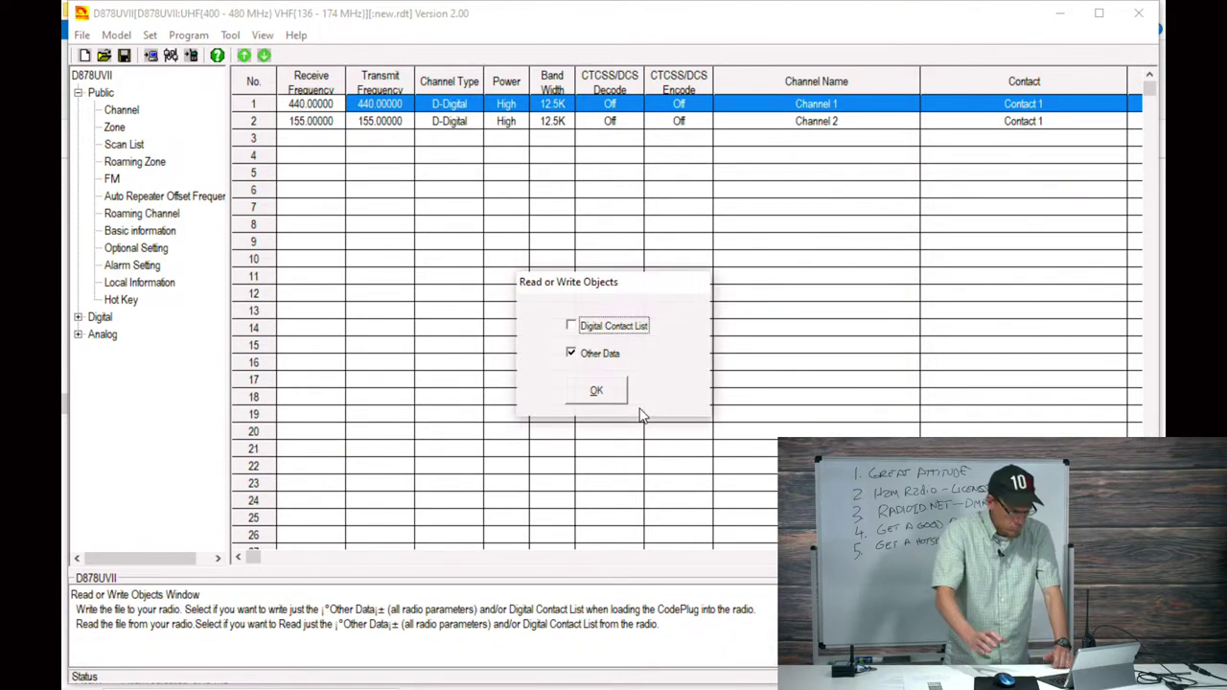
pyautogui.click(593, 388)
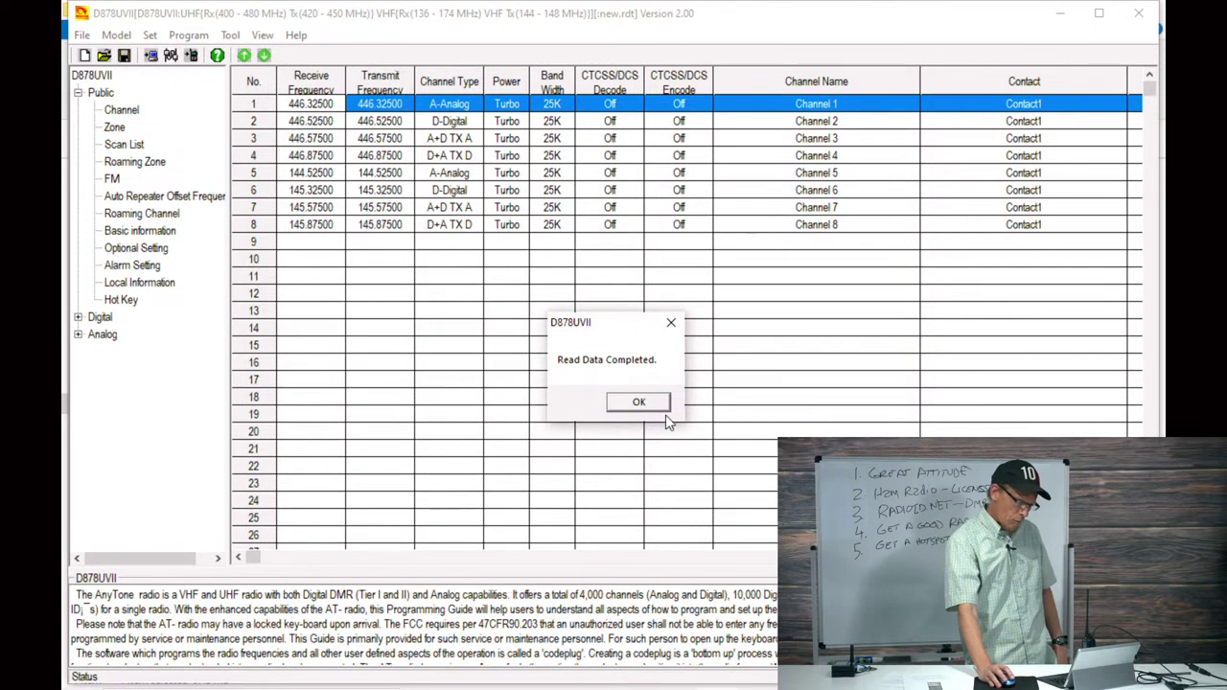
pyautogui.click(654, 408)
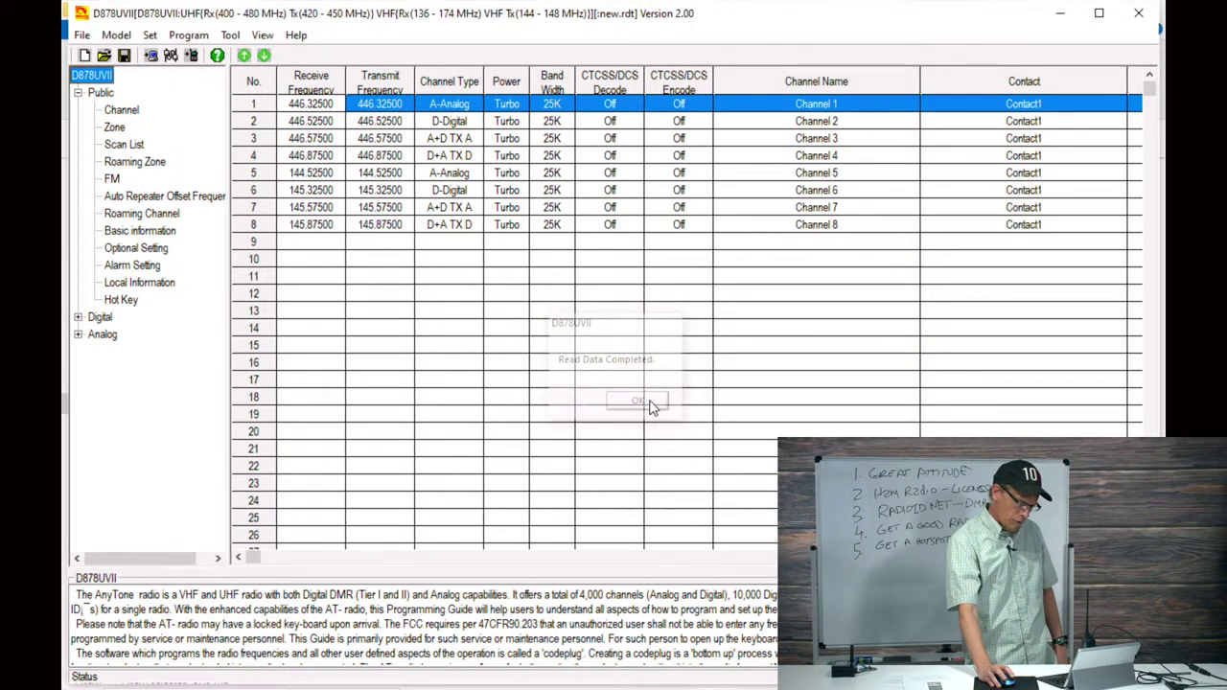
# Delete the read-in channels starting from channel 1.
pyautogui.click(259, 107)
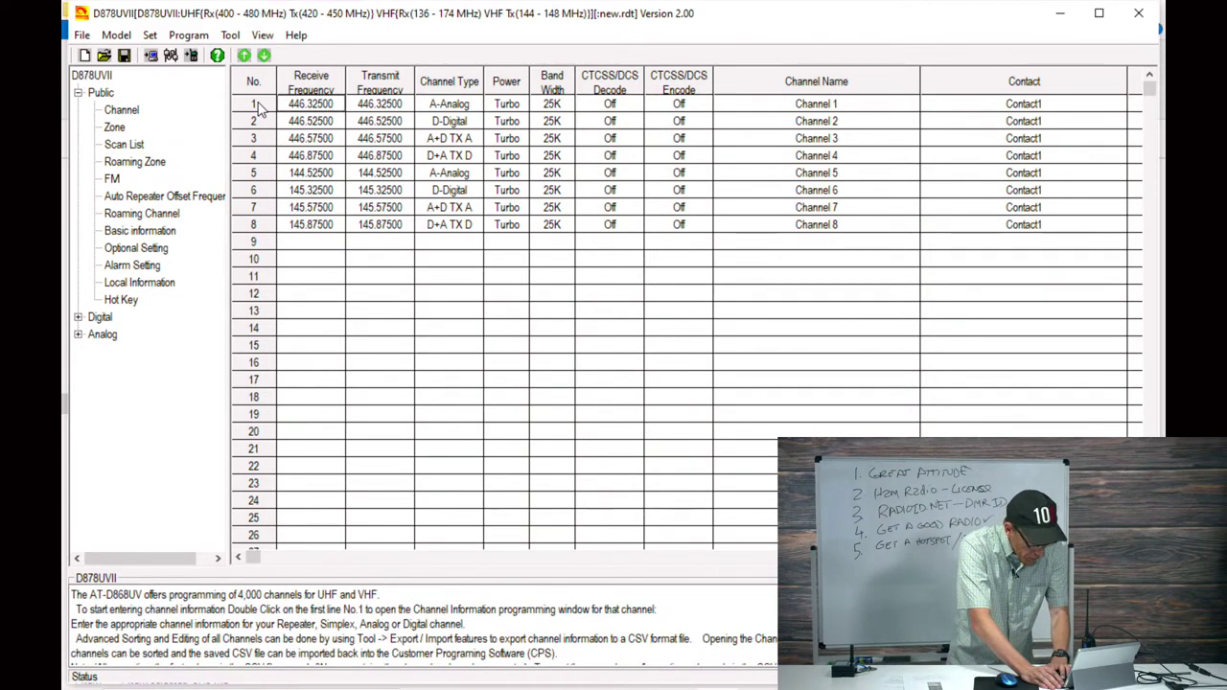
pyautogui.press('Delete')
pyautogui.press('Delete')
pyautogui.press('Delete')
pyautogui.press('Delete')
pyautogui.press('Delete')
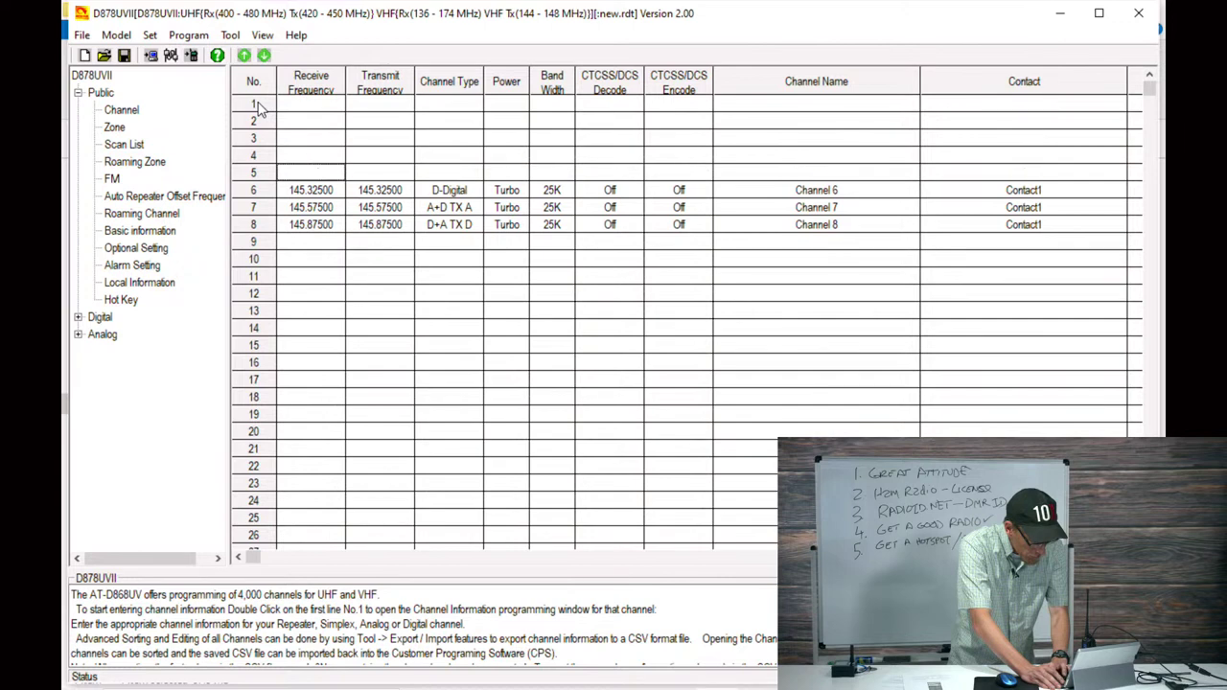
pyautogui.press('Delete')
pyautogui.press('Delete')
pyautogui.press('Delete')
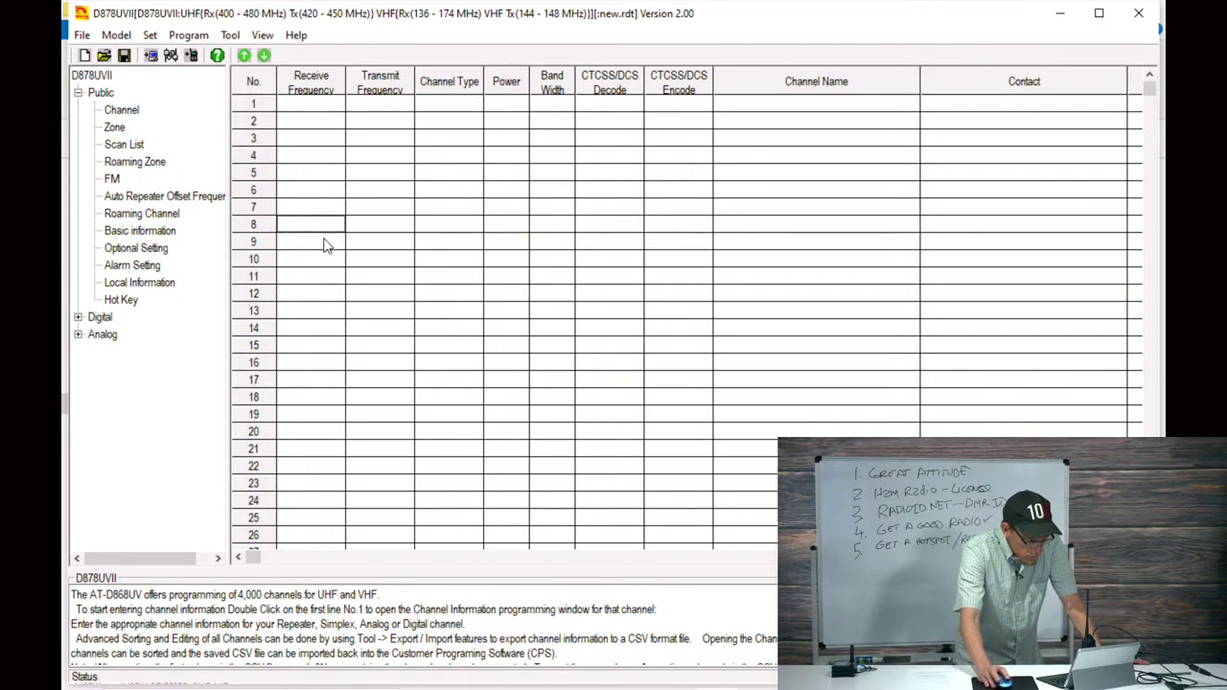
# Open the Radio ID List under Digital and start entering your DMR ID in entry 1.
pyautogui.click(78, 317)
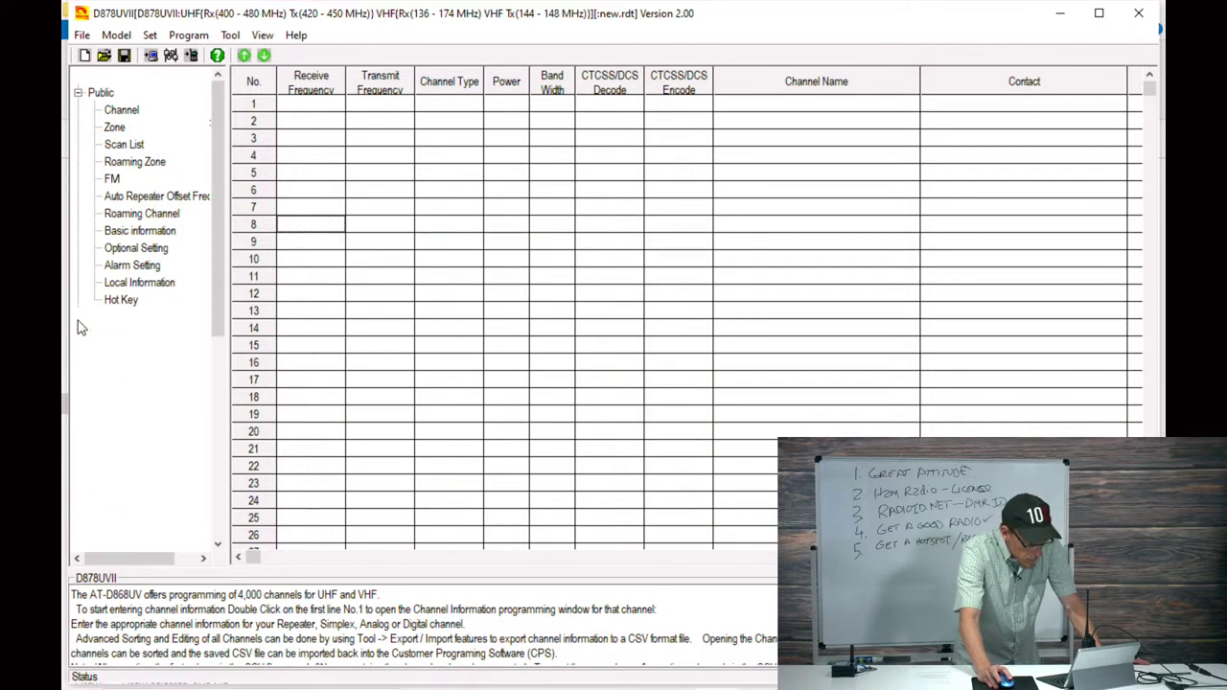
pyautogui.click(134, 93)
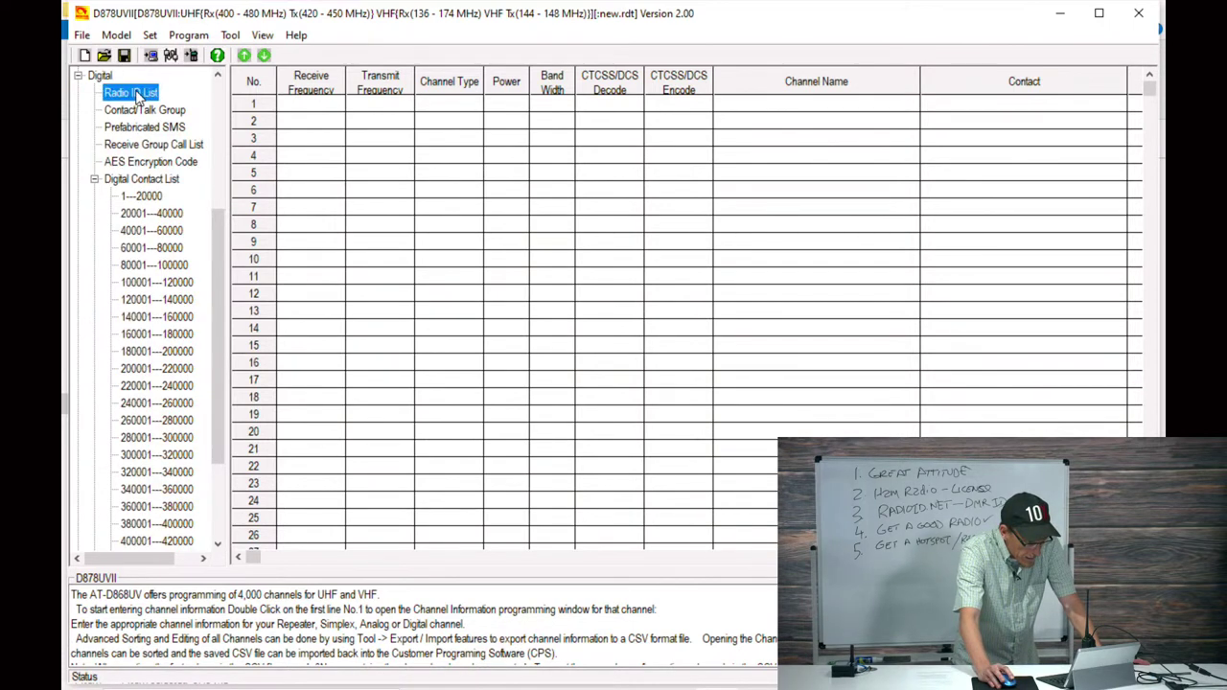
pyautogui.doubleClick(323, 109)
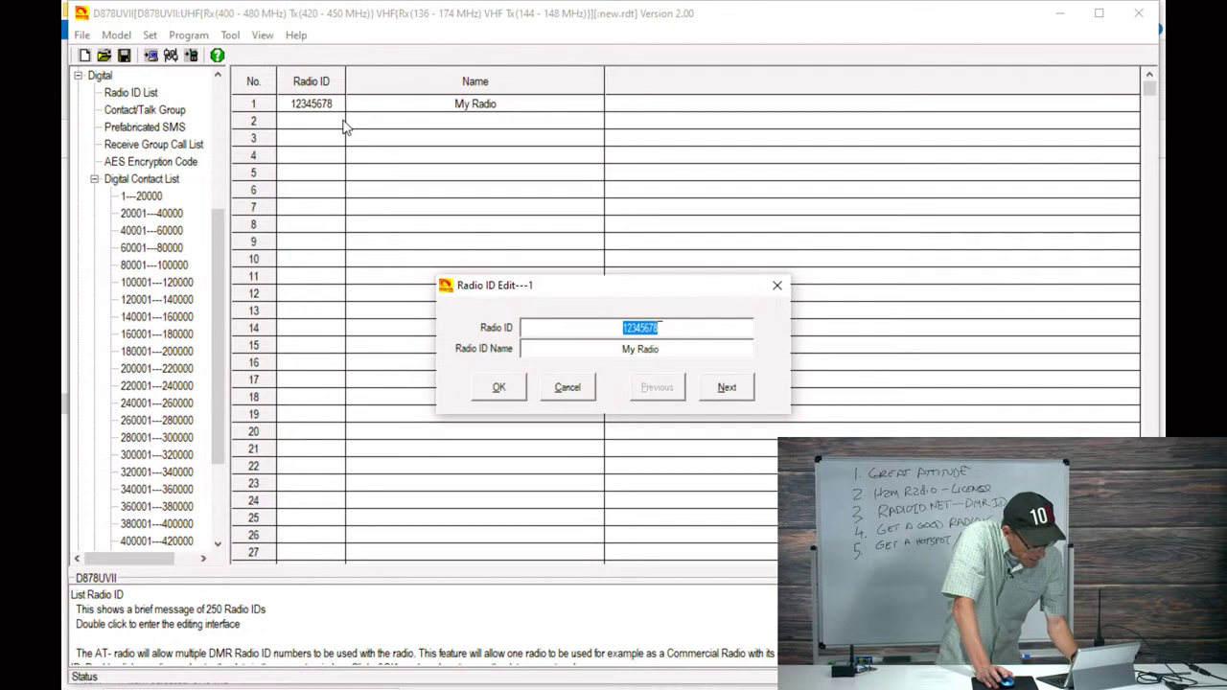
pyautogui.write('312')
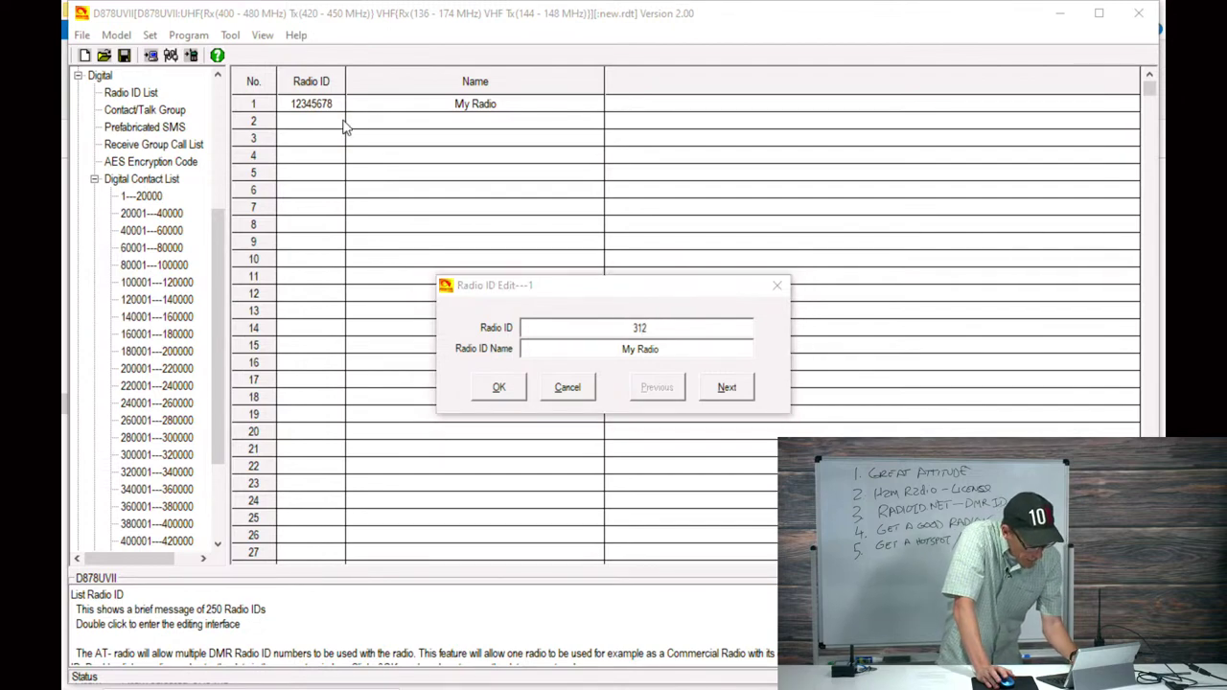
# Switch to the browser and open Pi-Star's Configuration page to look up the DMR ID.
pyautogui.hotkey('alt', 'Tab')
pyautogui.press('Tab')
pyautogui.press('Tab')
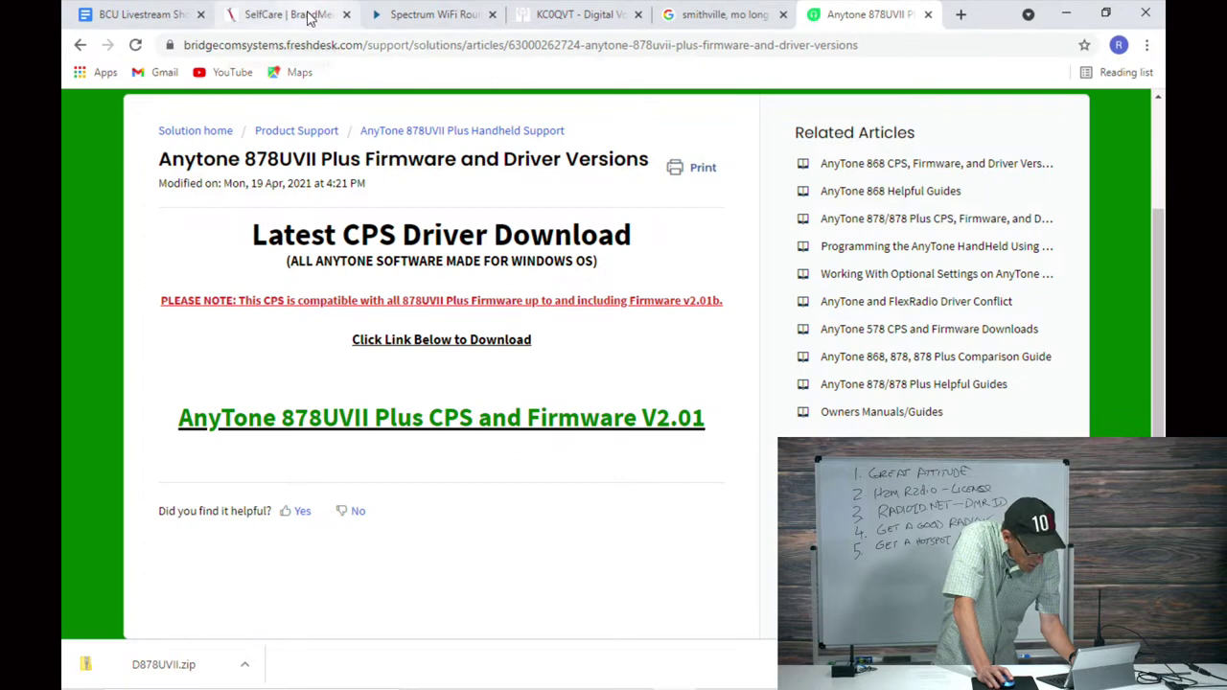
pyautogui.click(580, 16)
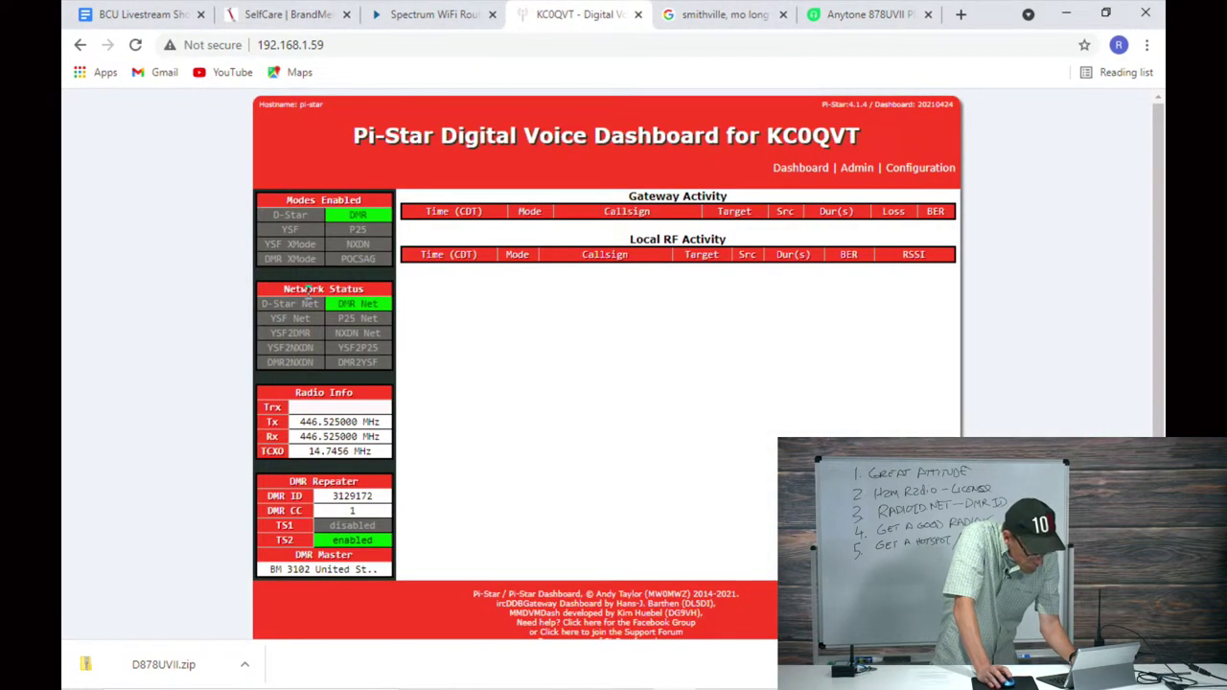
pyautogui.click(925, 179)
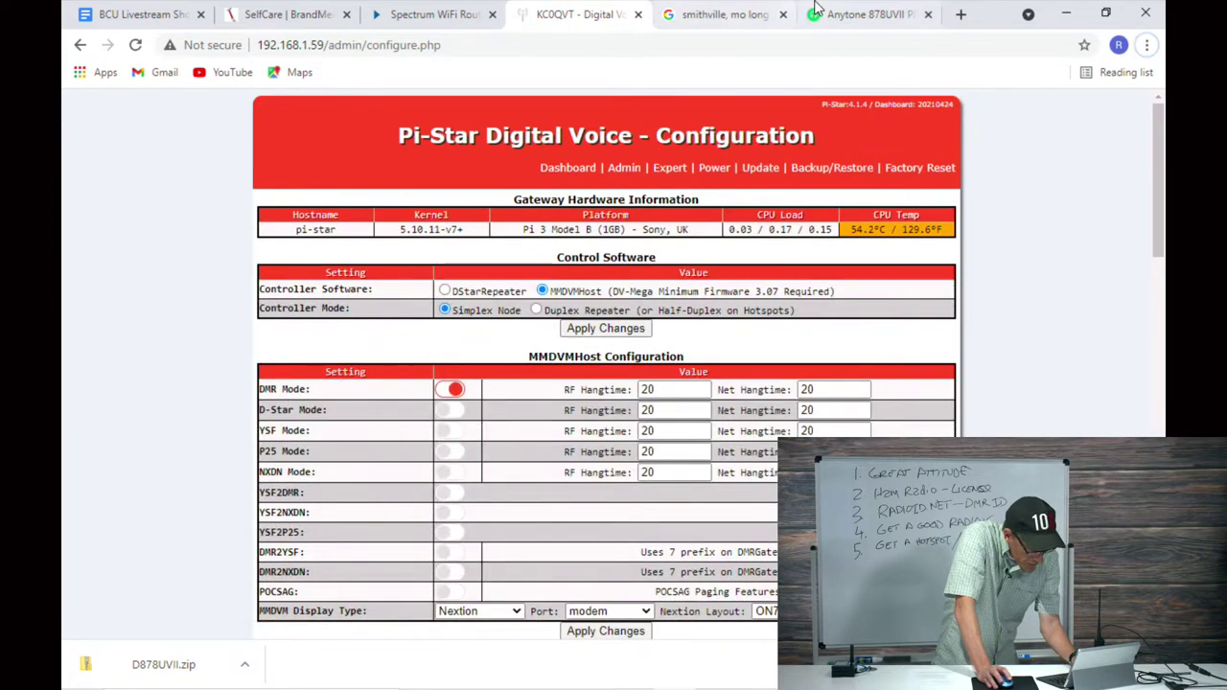
# Complete the DMR ID, enter your name and callsign as Radio ID Name, and confirm.
pyautogui.hotkey('alt', 'Tab')
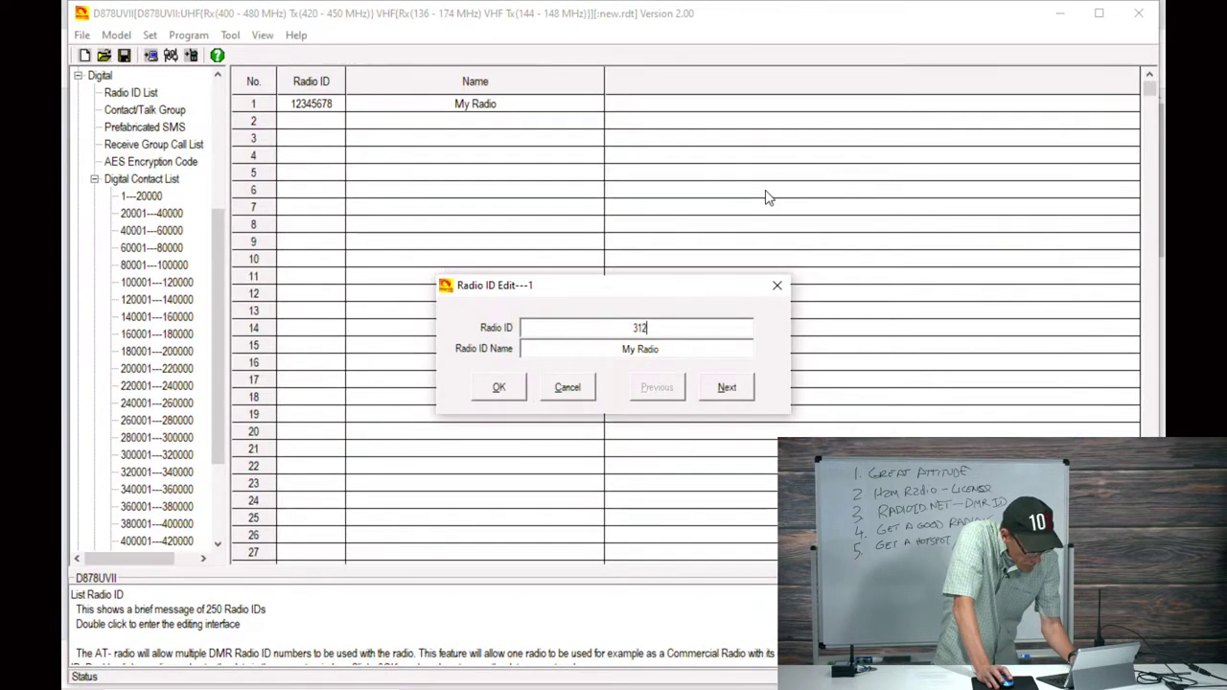
pyautogui.write('9172')
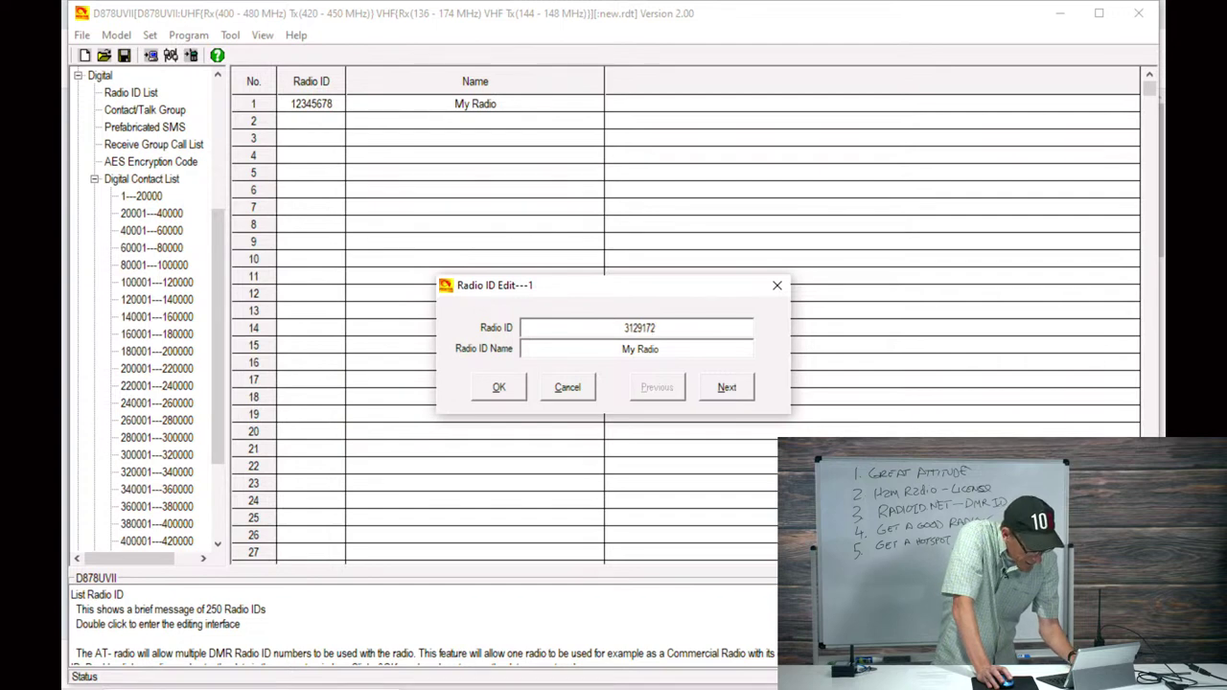
pyautogui.press('Tab')
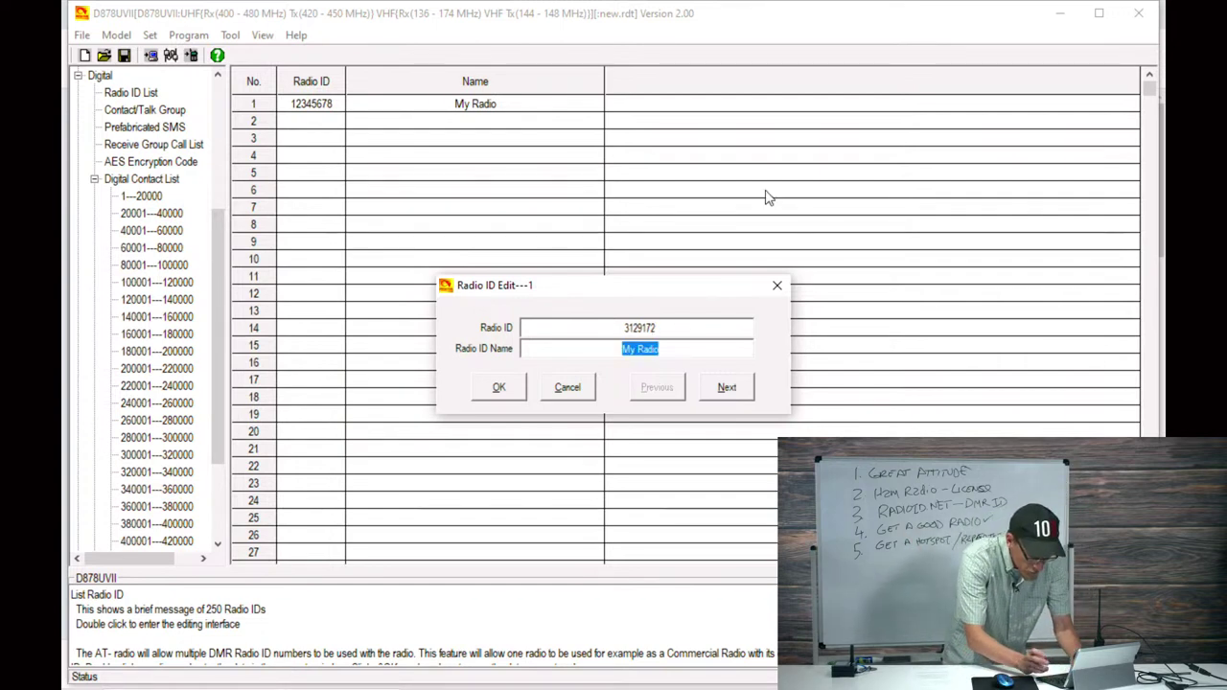
pyautogui.write('R')
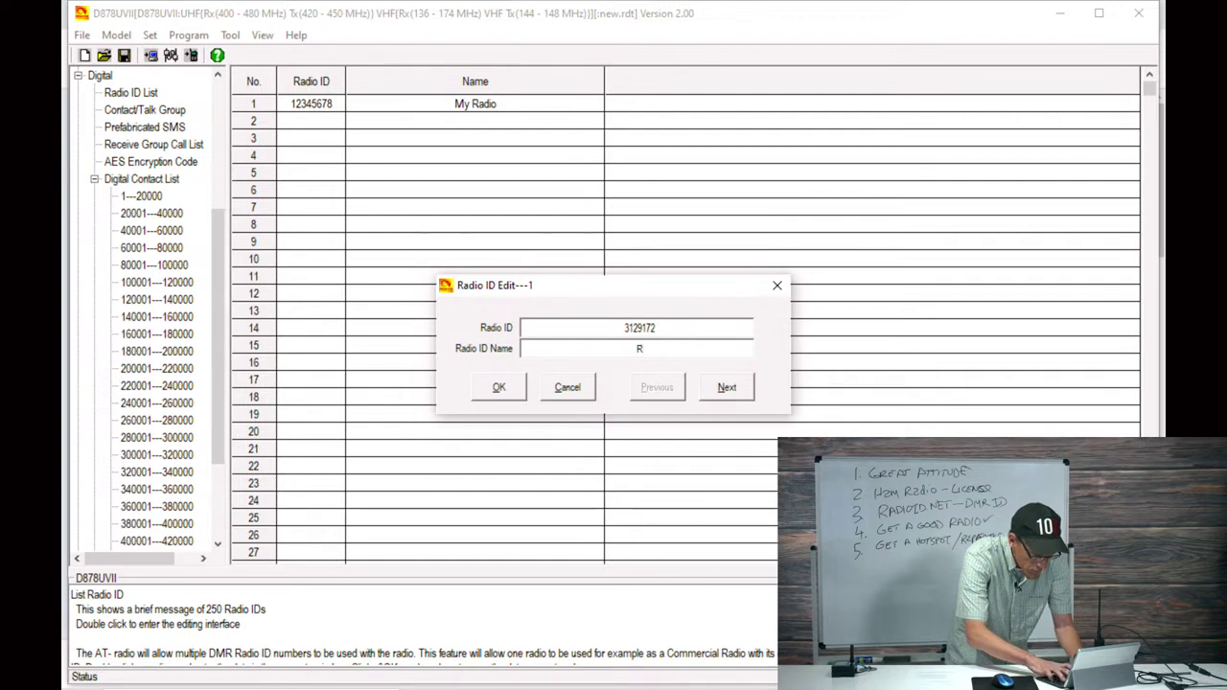
pyautogui.write('ON KC')
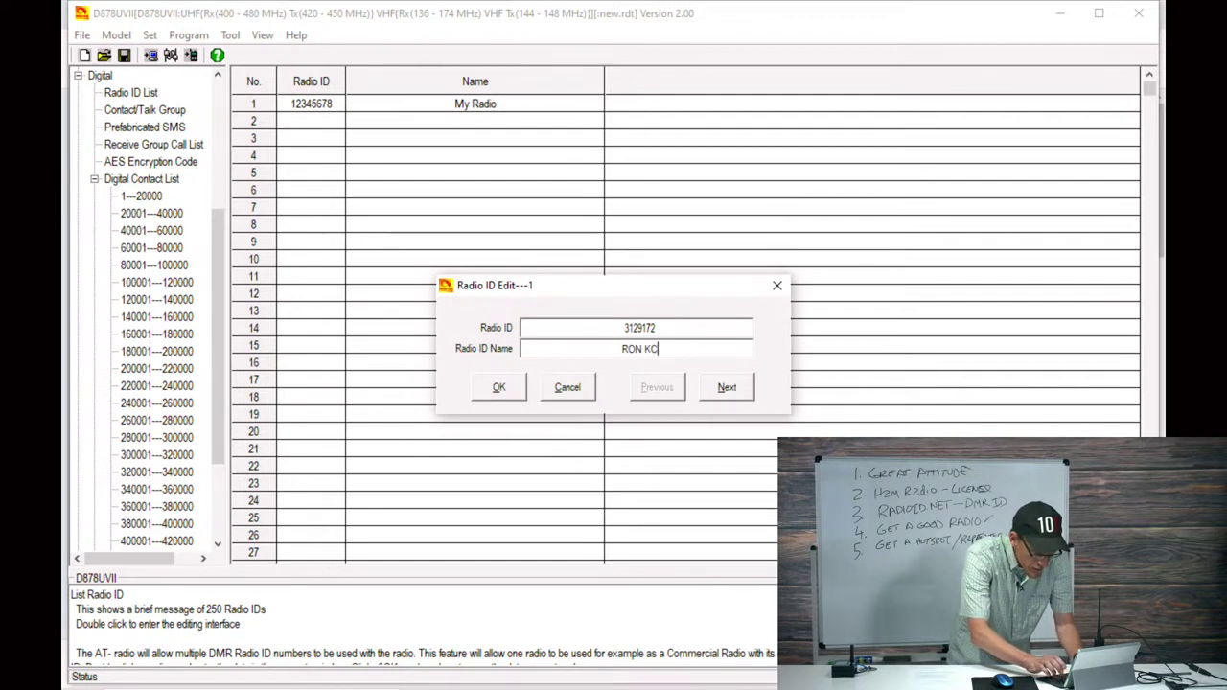
pyautogui.write('0QVT')
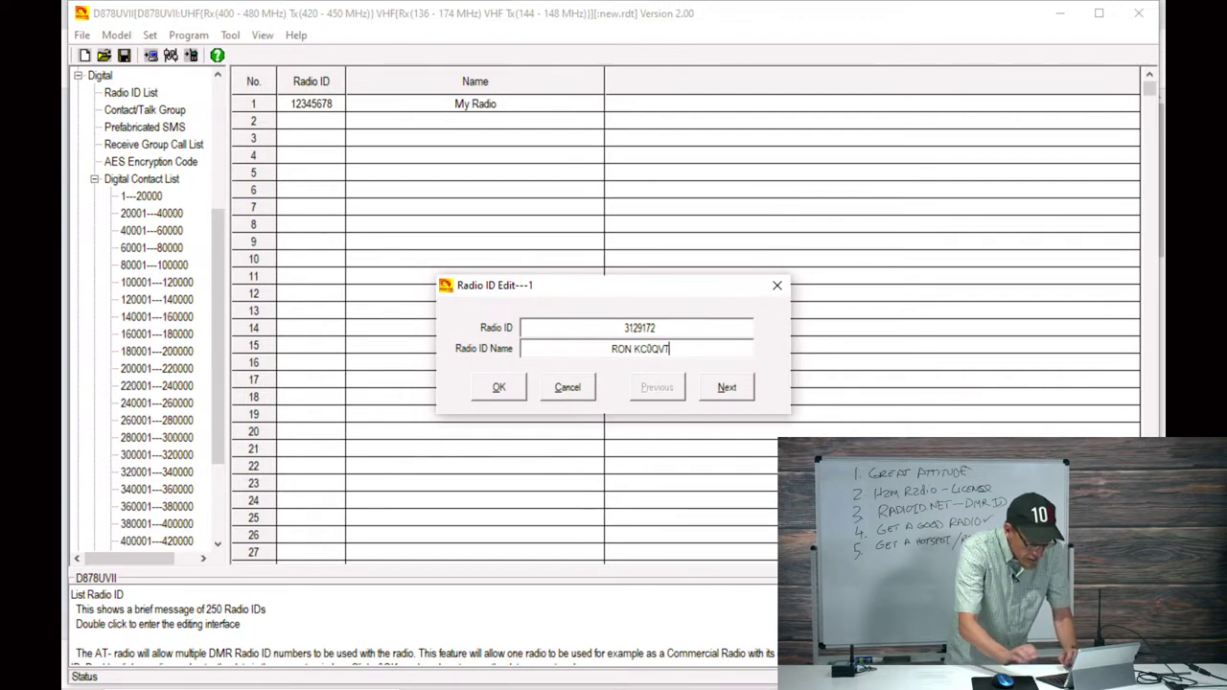
pyautogui.click(499, 388)
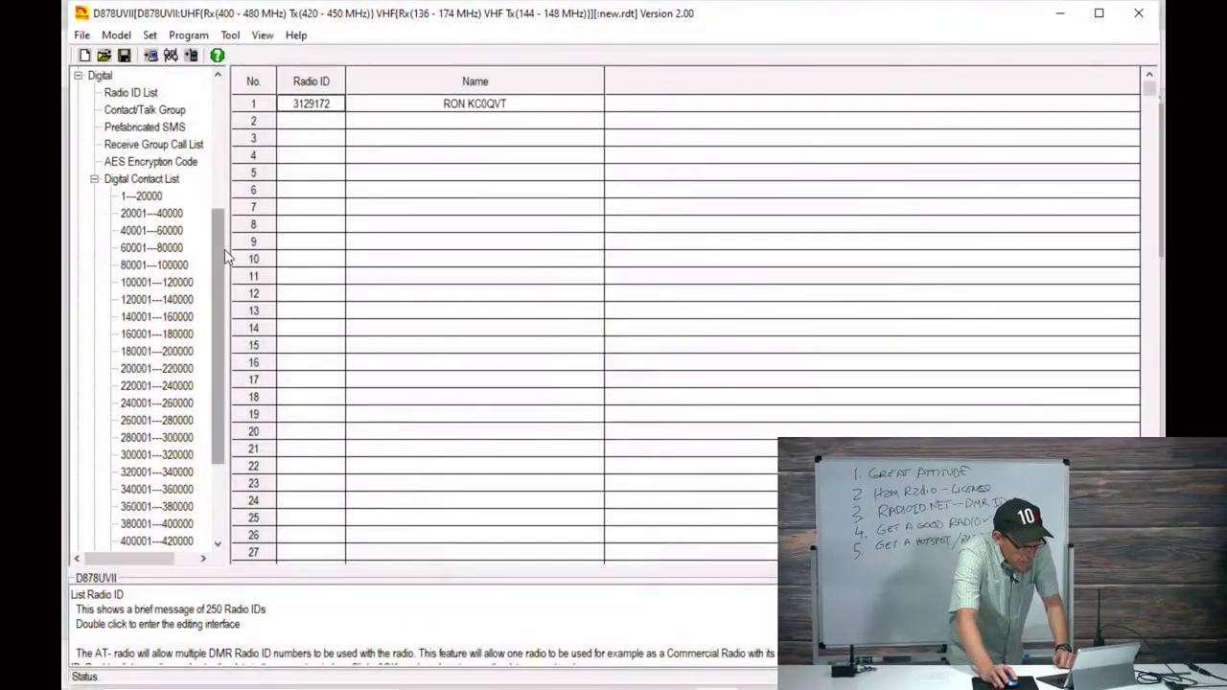
# Open the Contact/Talk Group list under Digital and select Contact1's TG/DMR ID.
pyautogui.moveTo(224, 249); pyautogui.dragTo(215, 204)
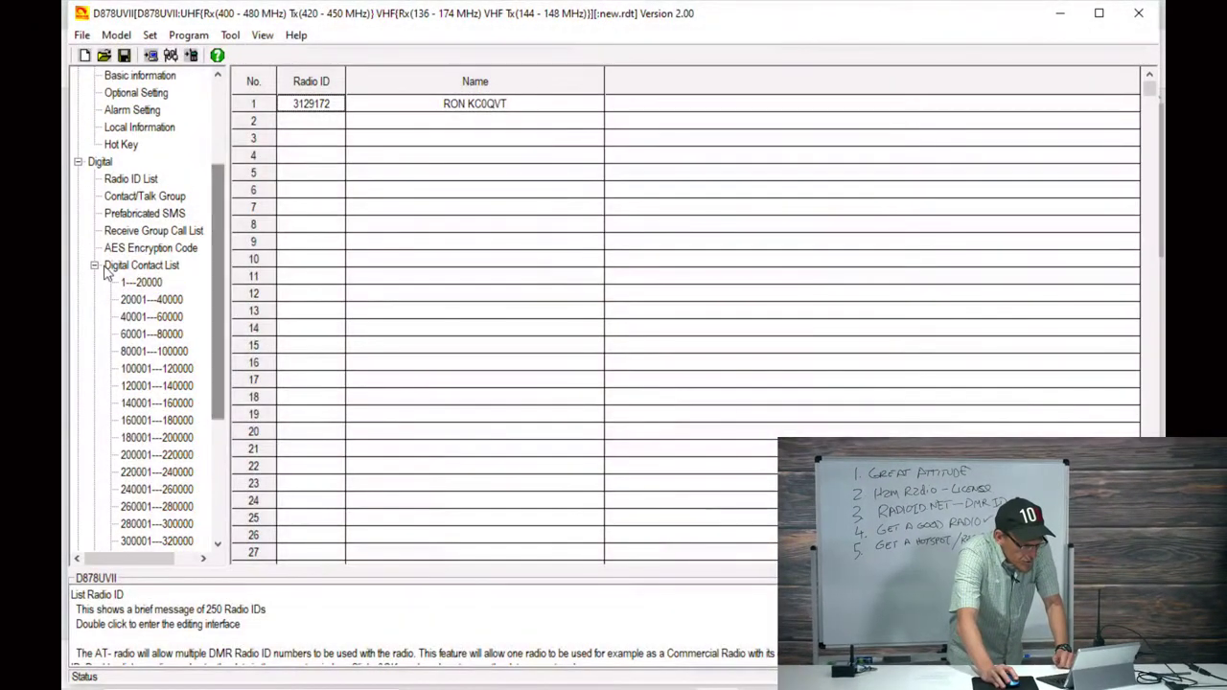
pyautogui.click(143, 267)
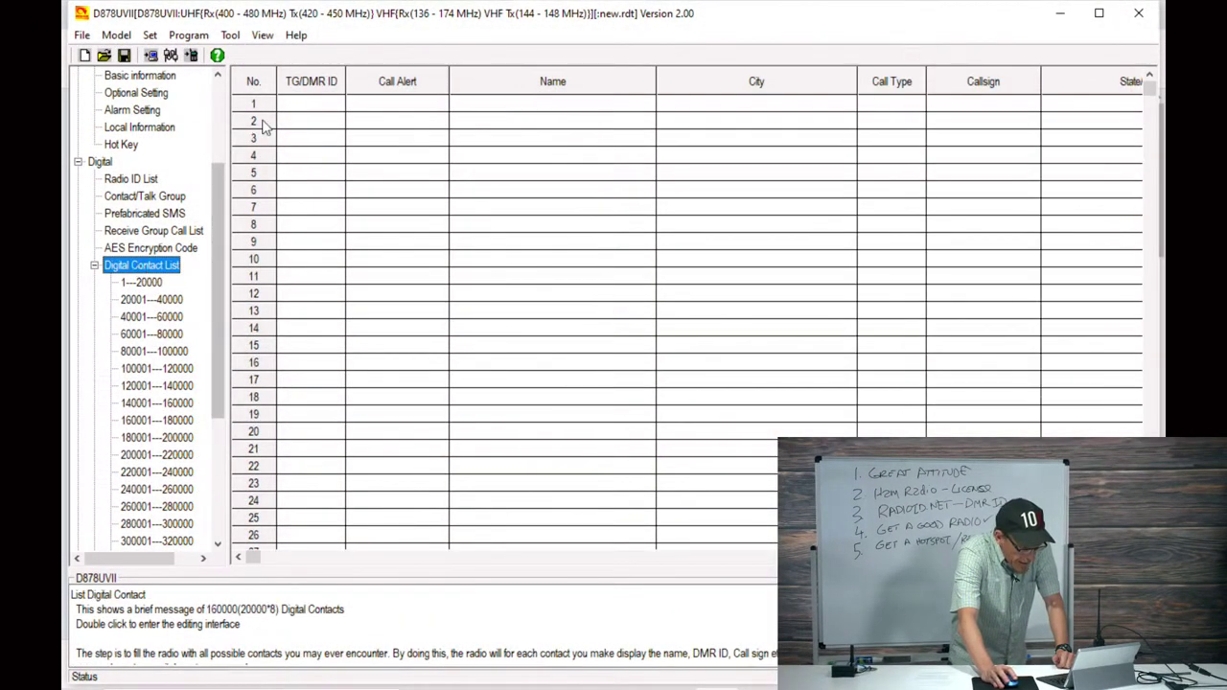
pyautogui.click(151, 201)
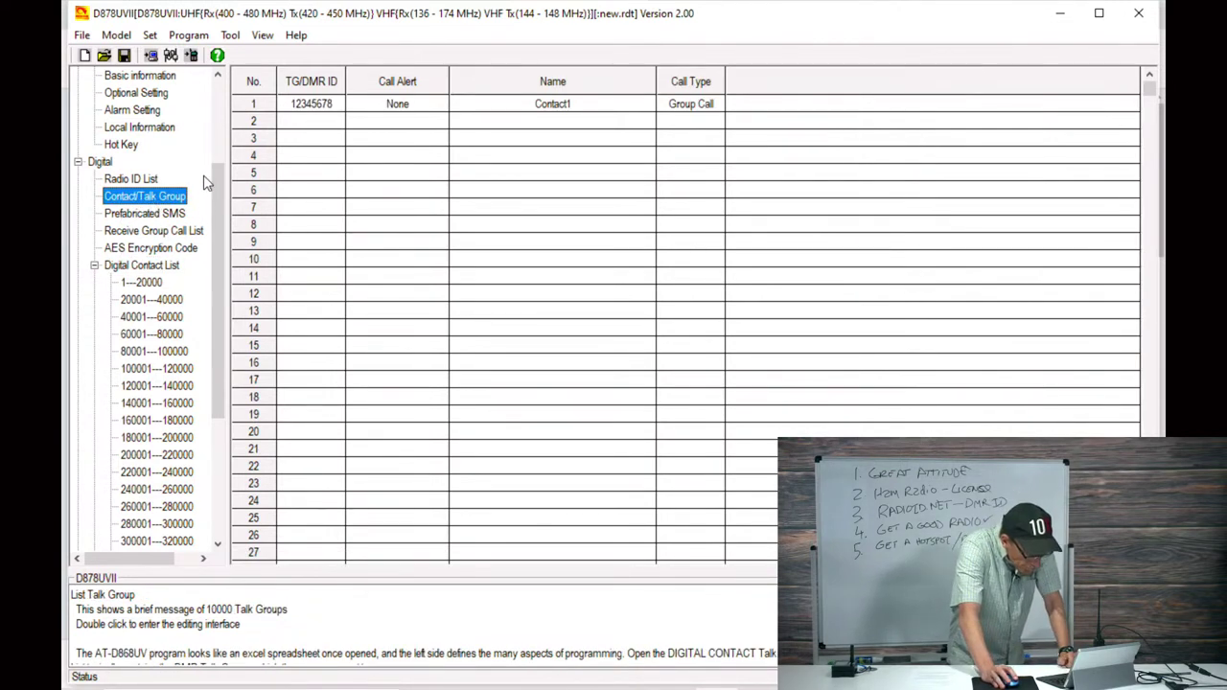
pyautogui.click(94, 266)
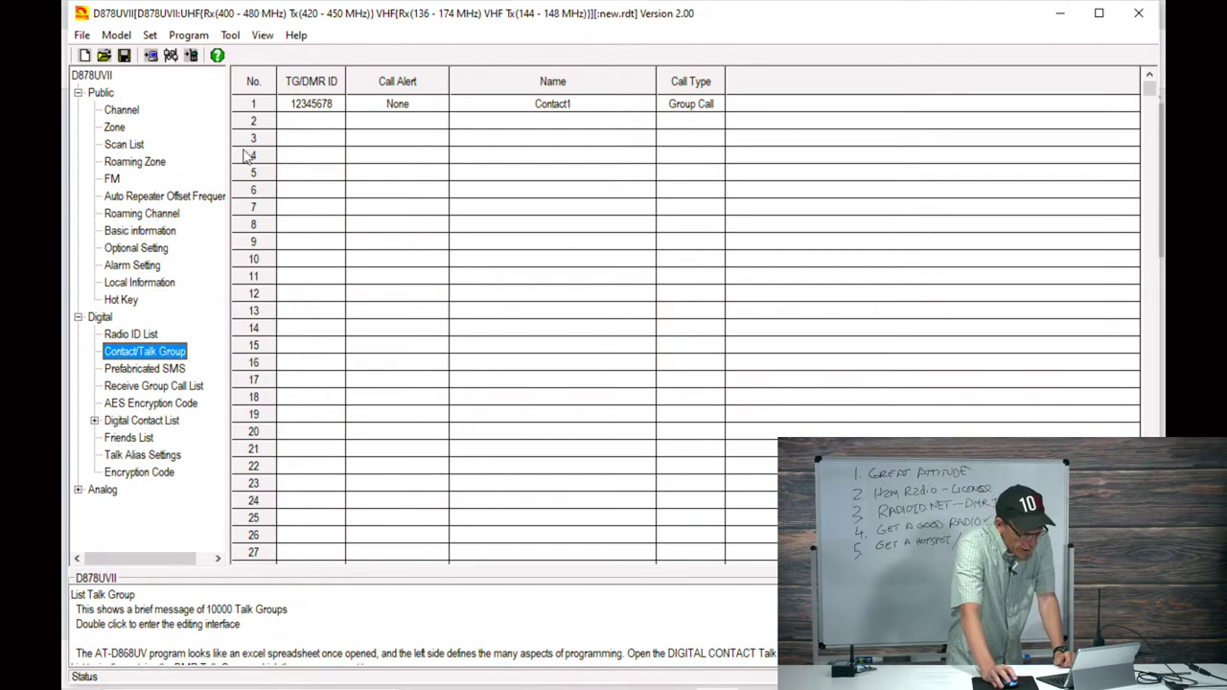
pyautogui.click(316, 111)
# Rename talk group 1 to DISCONNECT with group call ID 4000.
pyautogui.doubleClick(316, 111)
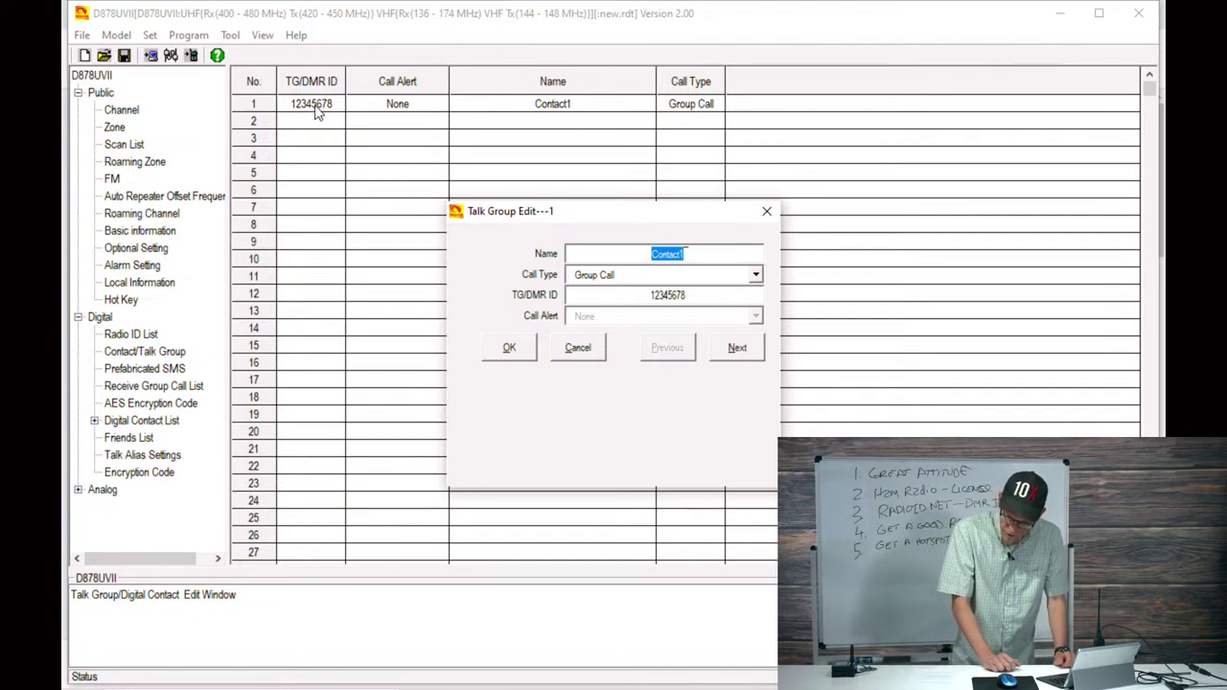
pyautogui.write('DISCONEC')
pyautogui.press('BackSpace')
pyautogui.press('BackSpace')
pyautogui.write('nE')
pyautogui.press('BackSpace')
pyautogui.press('BackSpace')
pyautogui.write('NECT')
pyautogui.press('Tab')
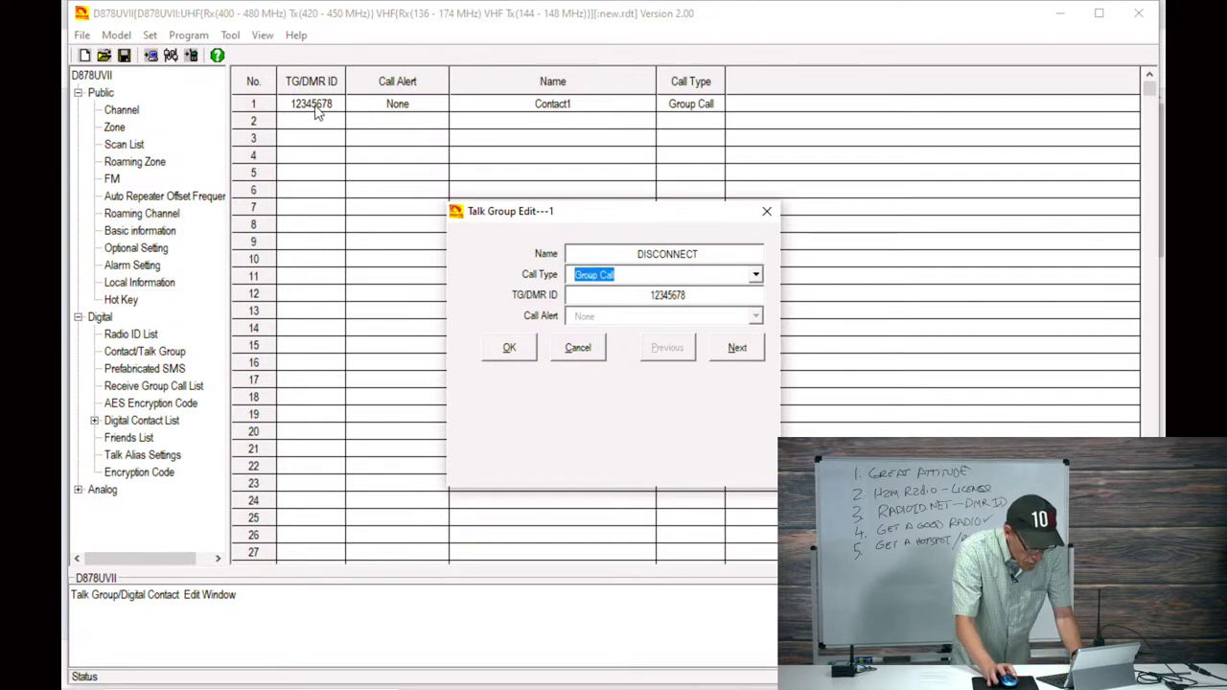
pyautogui.press('Tab')
pyautogui.write('5')
pyautogui.press('BackSpace')
pyautogui.write('40')
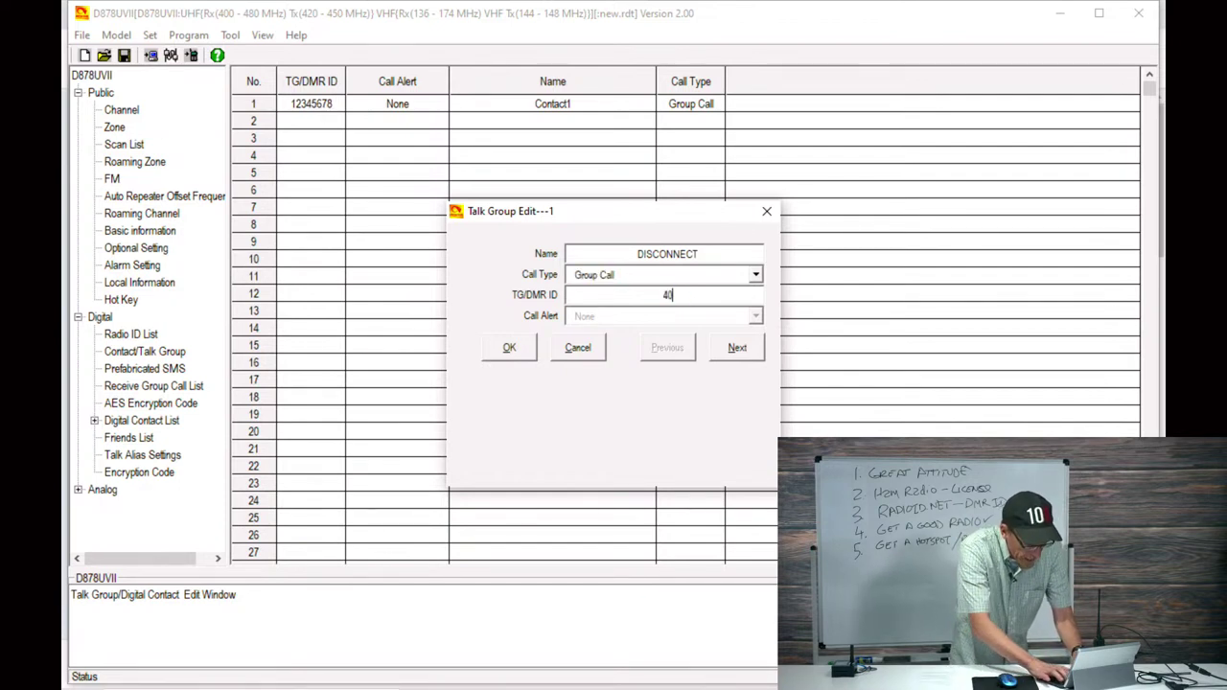
pyautogui.press('Tab')
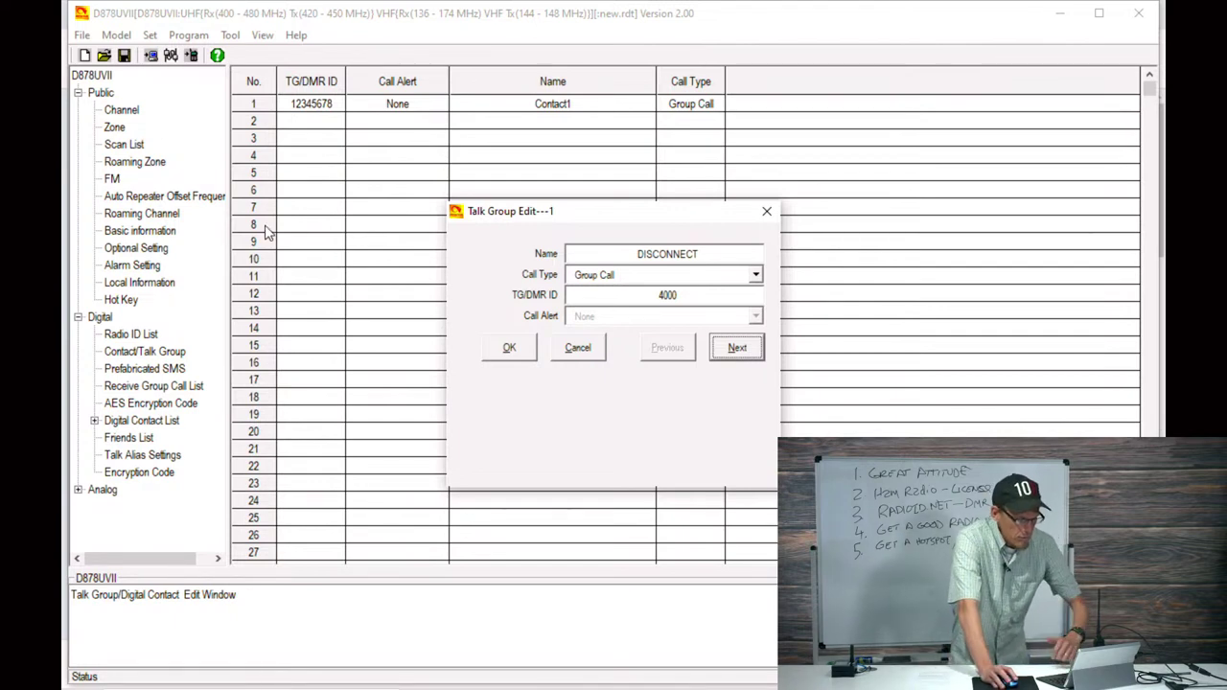
pyautogui.click(509, 348)
# Add talk group 2 named PARROT as a private call with ID 9990.
pyautogui.doubleClick(303, 122)
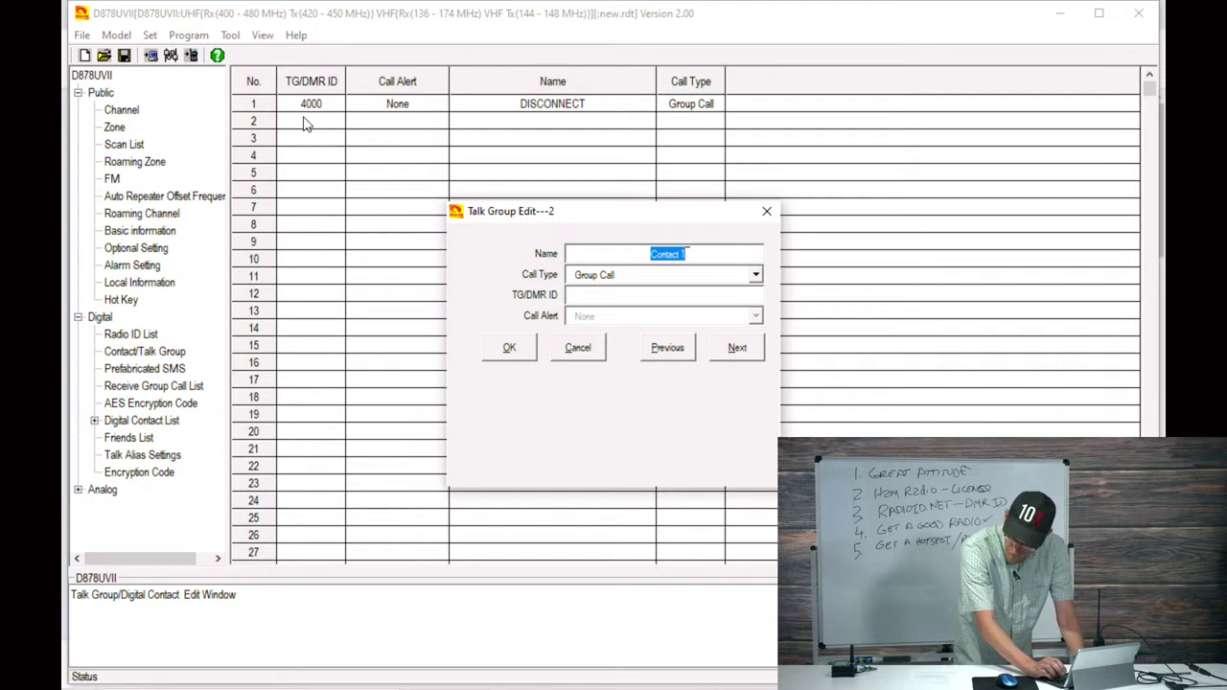
pyautogui.write('PARROT')
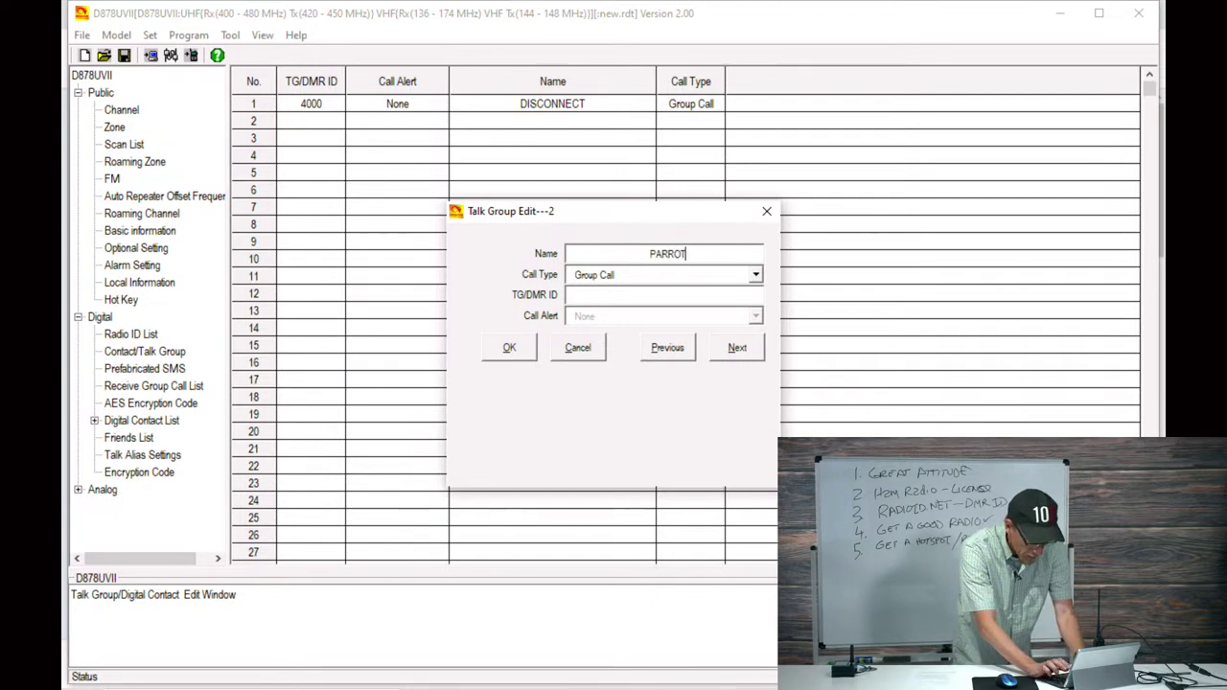
pyautogui.press('Tab')
pyautogui.press('Down')
pyautogui.press('Tab')
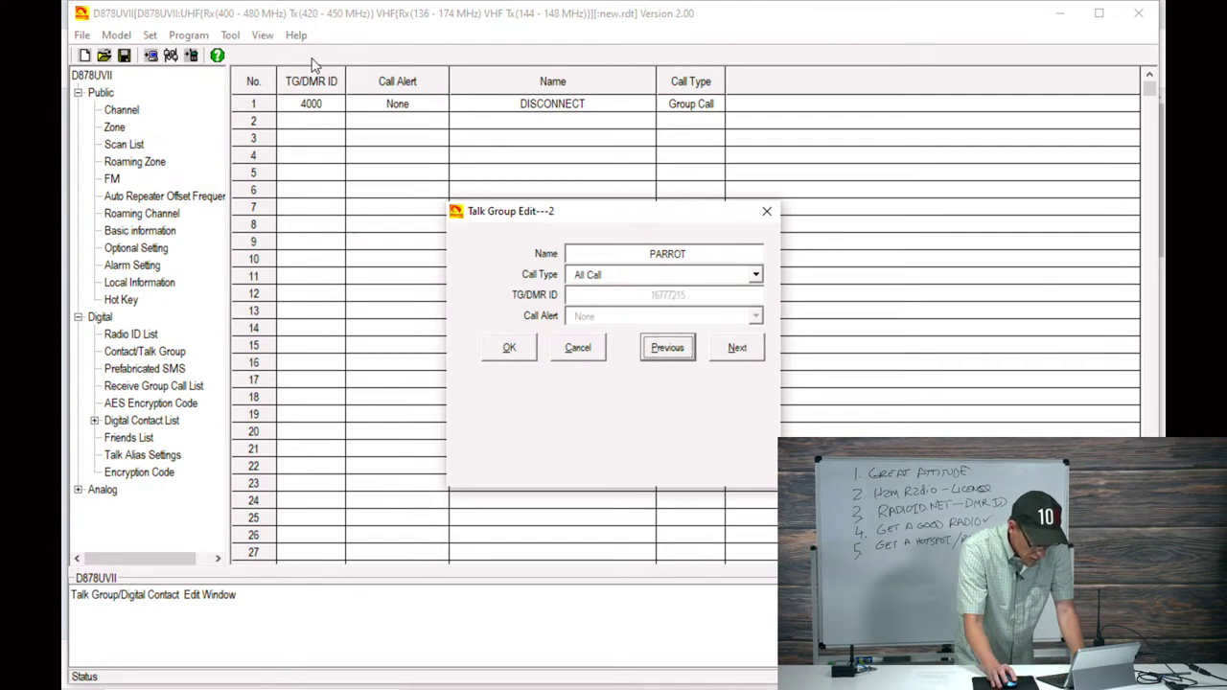
pyautogui.click(650, 275)
pyautogui.click(649, 295)
pyautogui.click(643, 297)
pyautogui.write('9990')
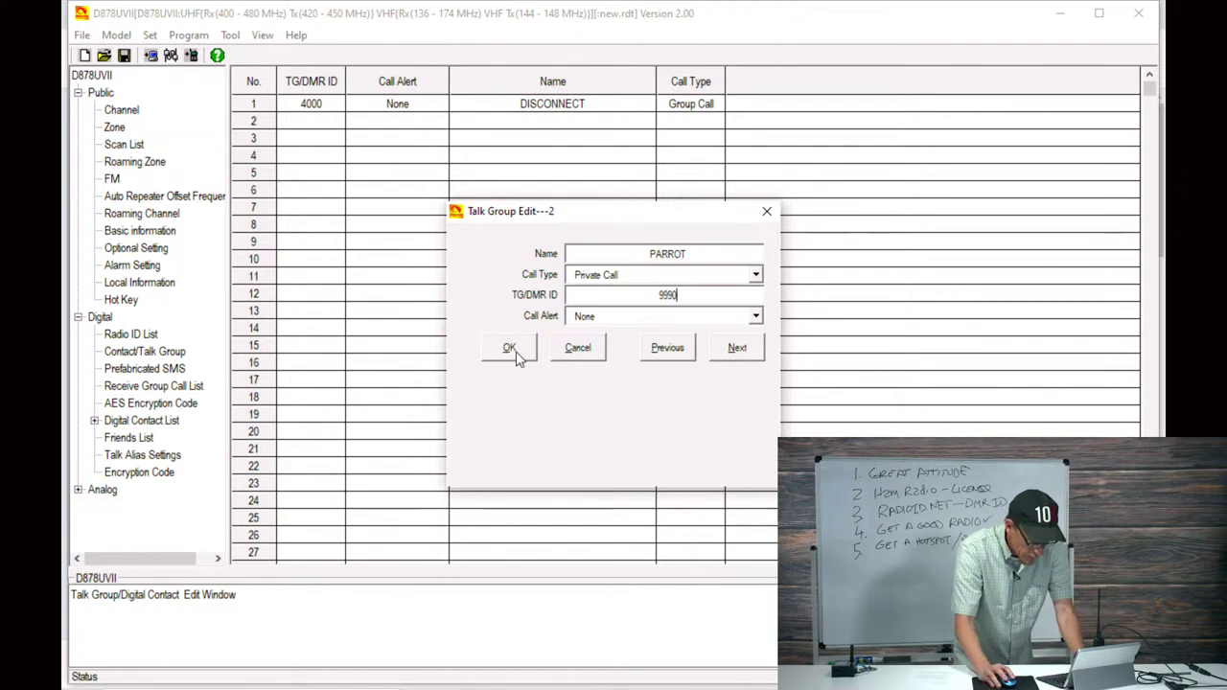
pyautogui.click(515, 351)
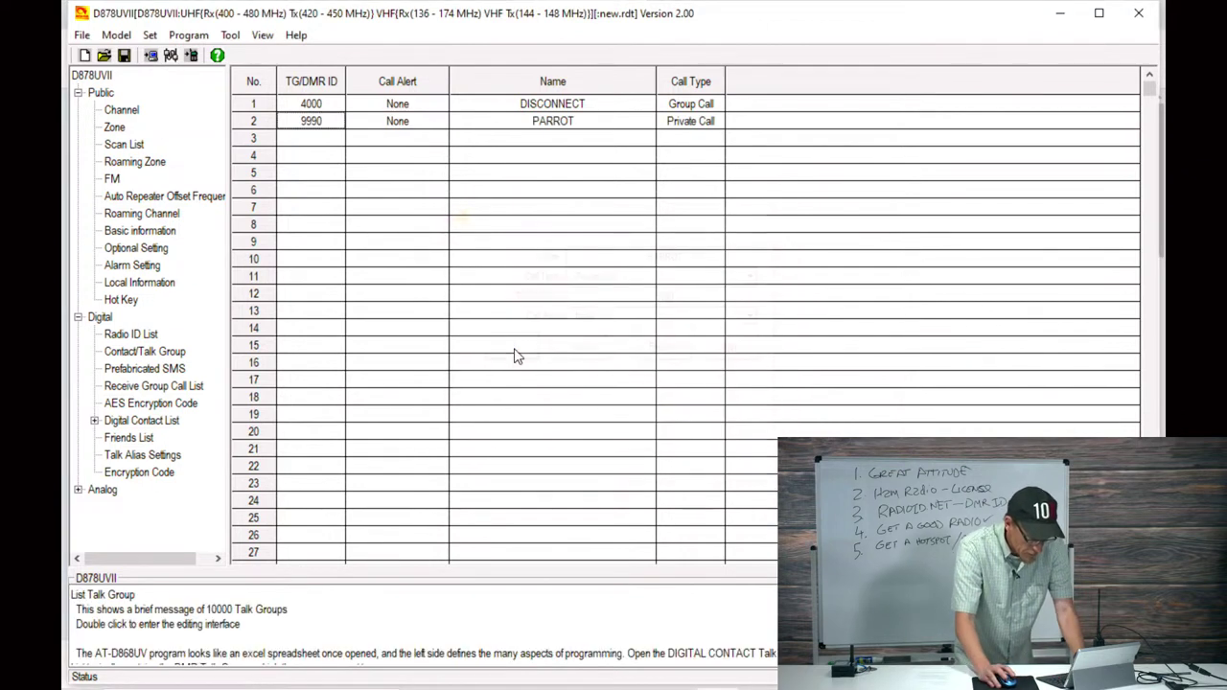
pyautogui.doubleClick(326, 146)
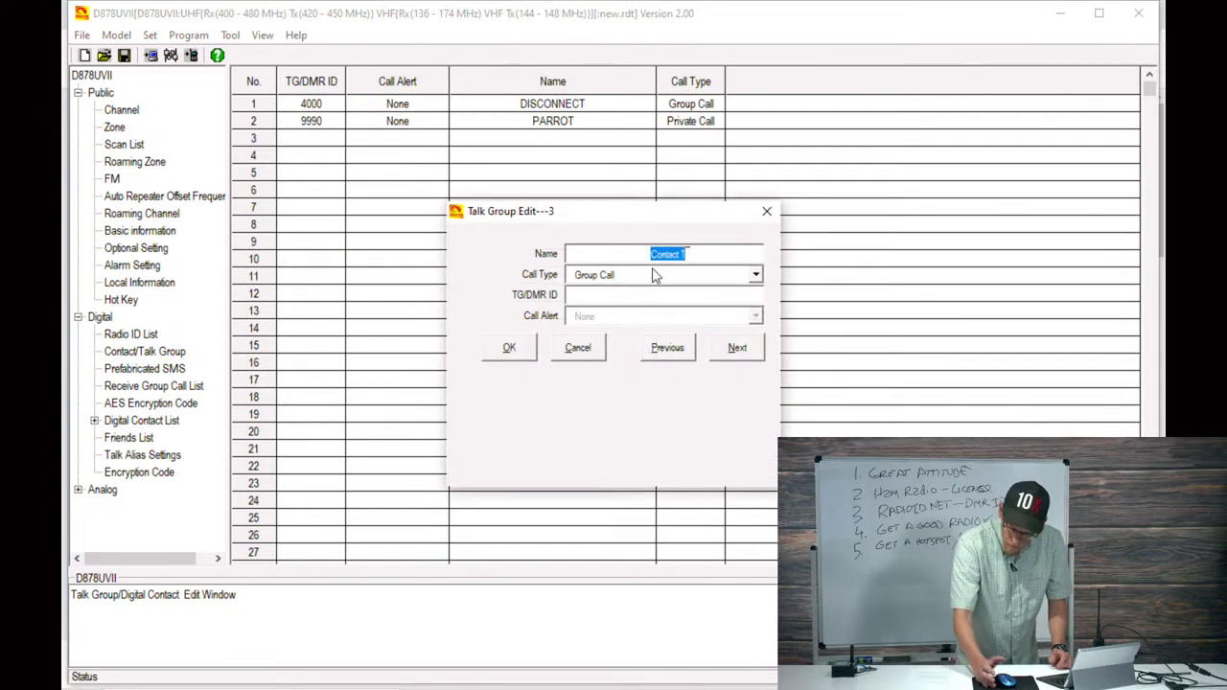
# Add talk group UTAH as a Group Call with ID 3149, then return to the Channel list.
pyautogui.press('BackSpace')
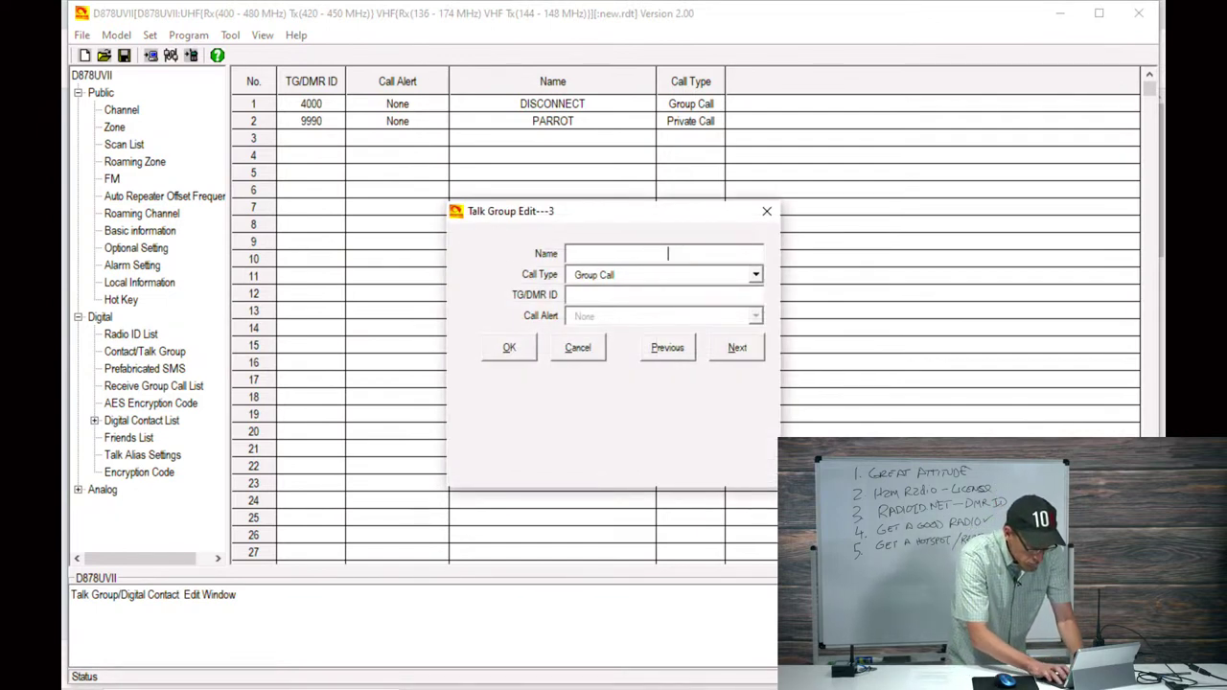
pyautogui.write('UTAH')
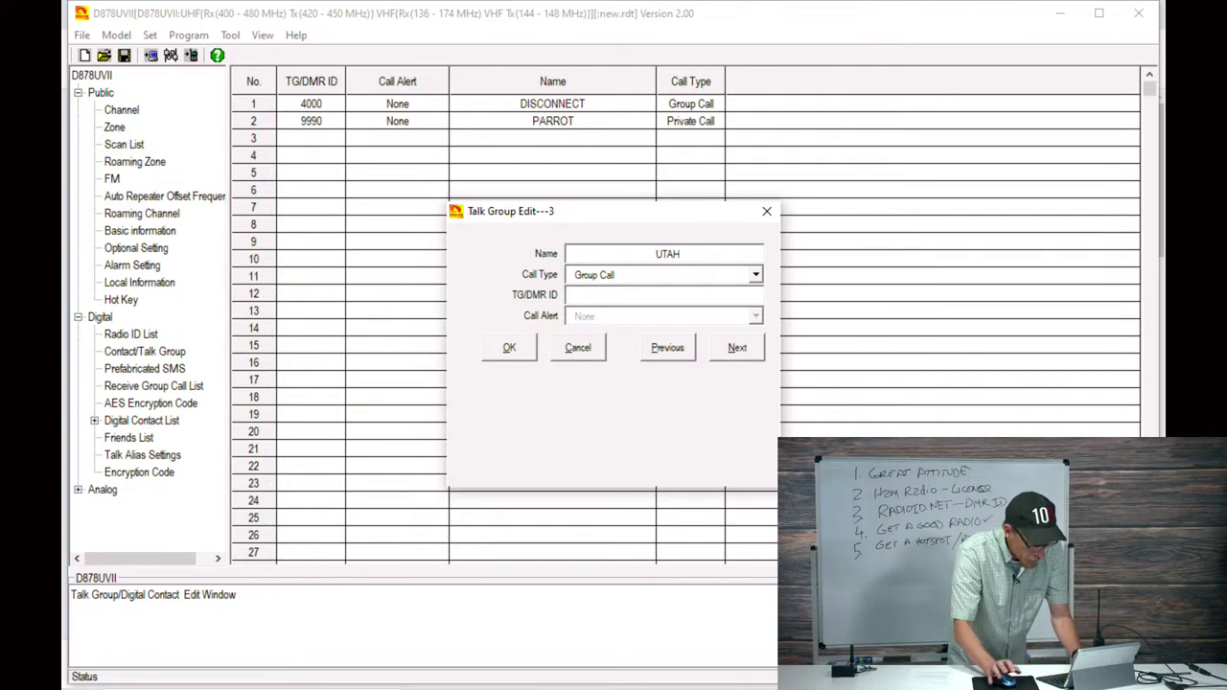
pyautogui.press('Tab')
pyautogui.click(677, 294)
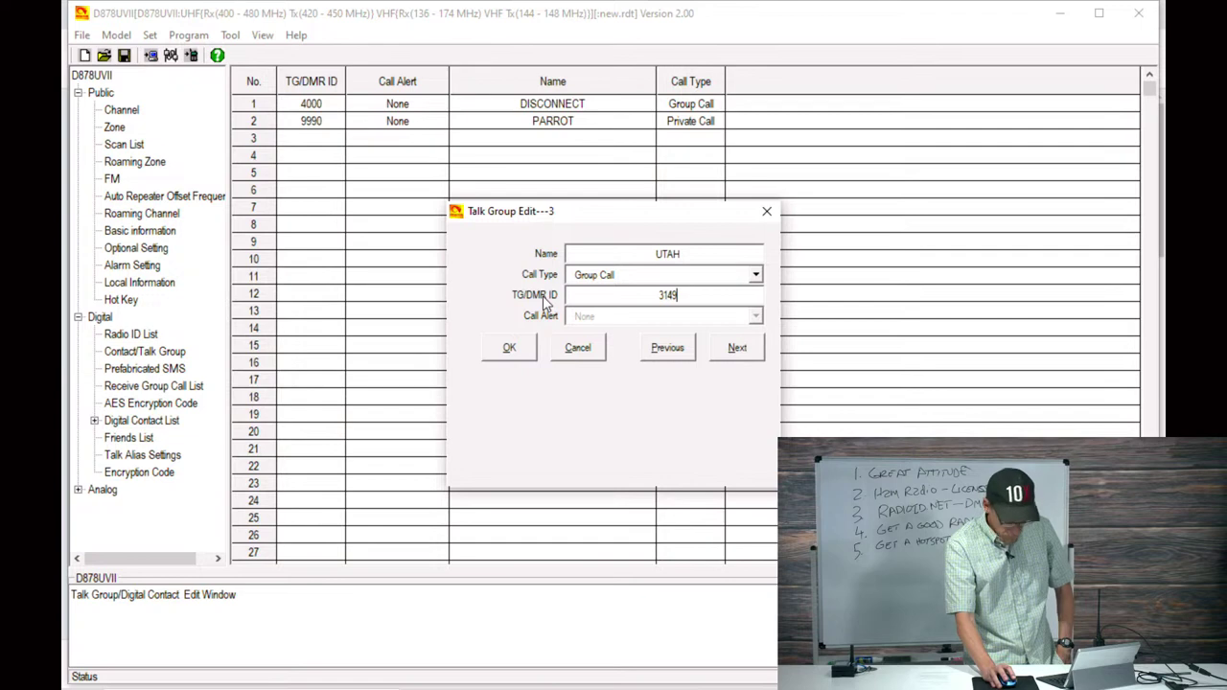
pyautogui.click(508, 349)
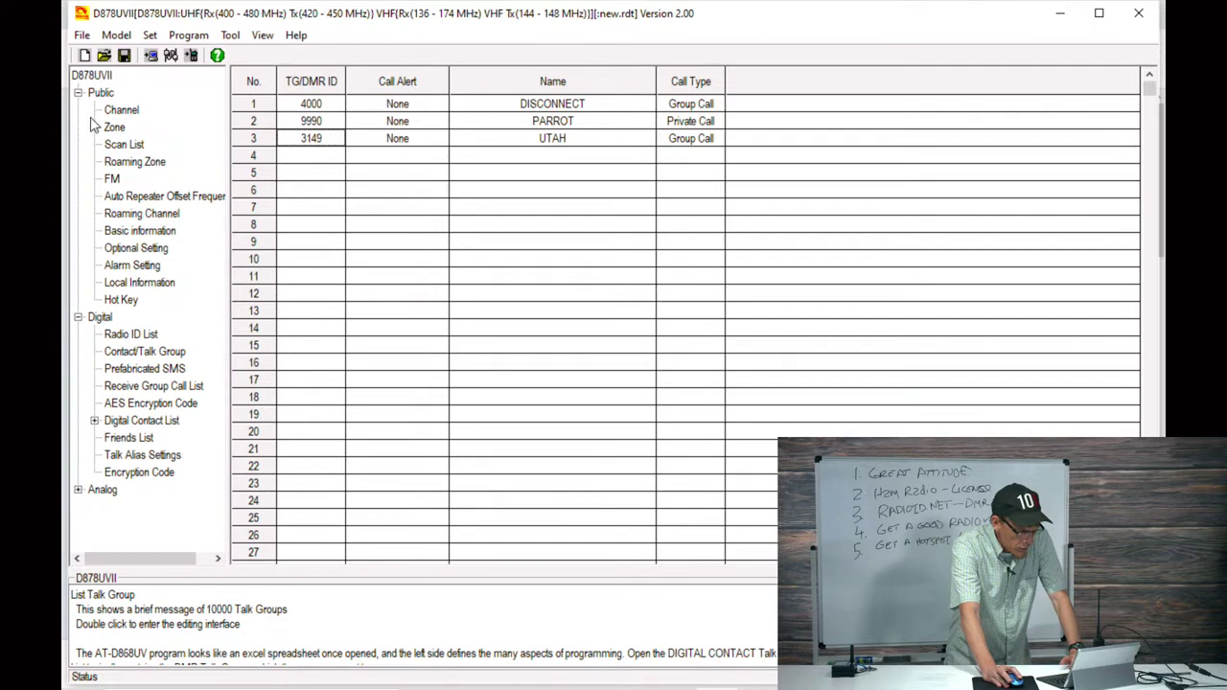
pyautogui.click(119, 113)
# Name channel 1 PARROT with 446.525 receive and transmit frequencies and Low transmit power.
pyautogui.click(322, 113)
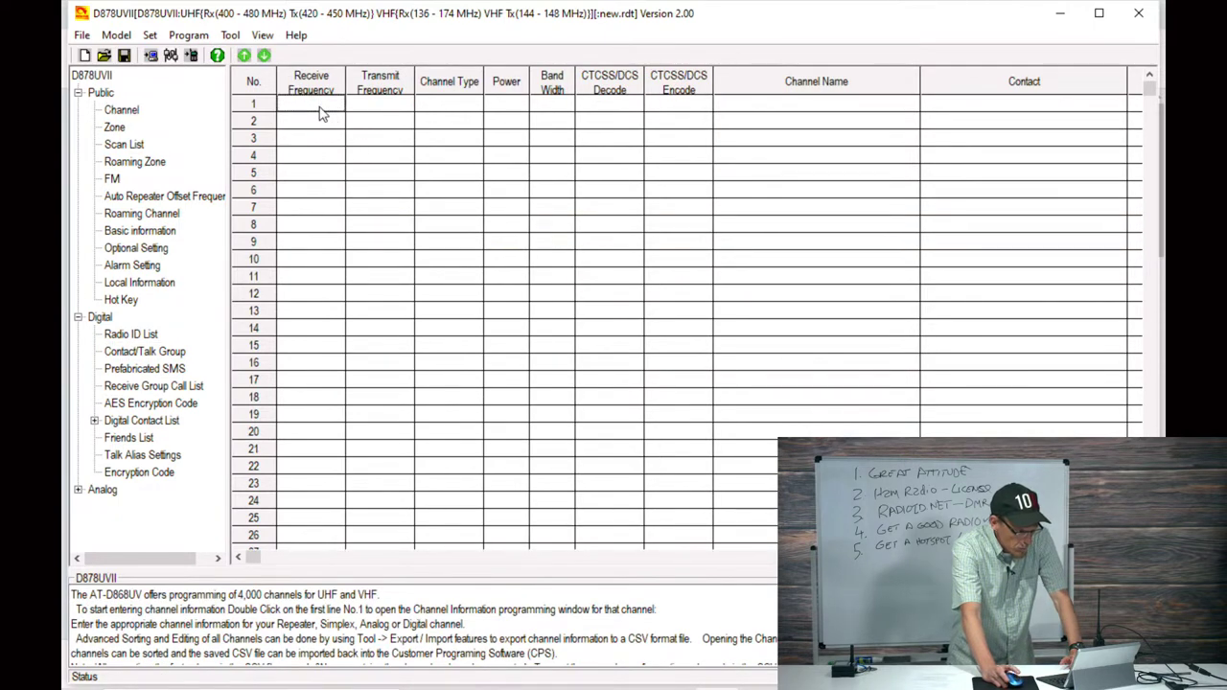
pyautogui.doubleClick(322, 112)
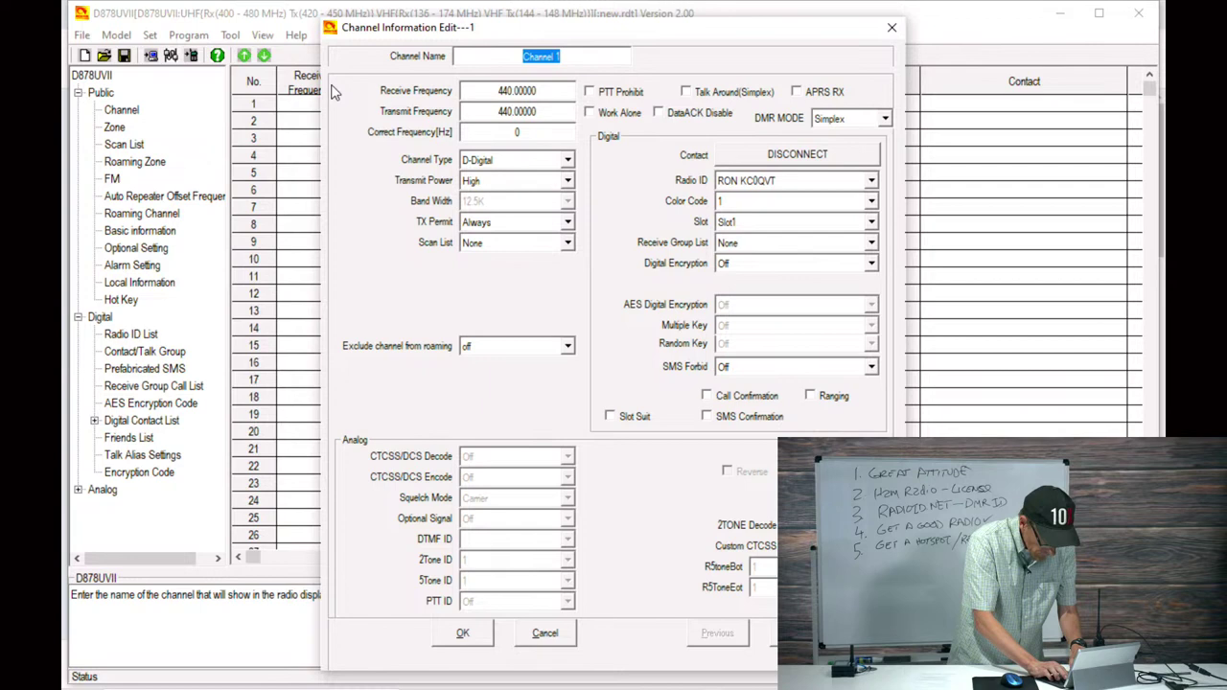
pyautogui.write('PARROT')
pyautogui.press('Tab')
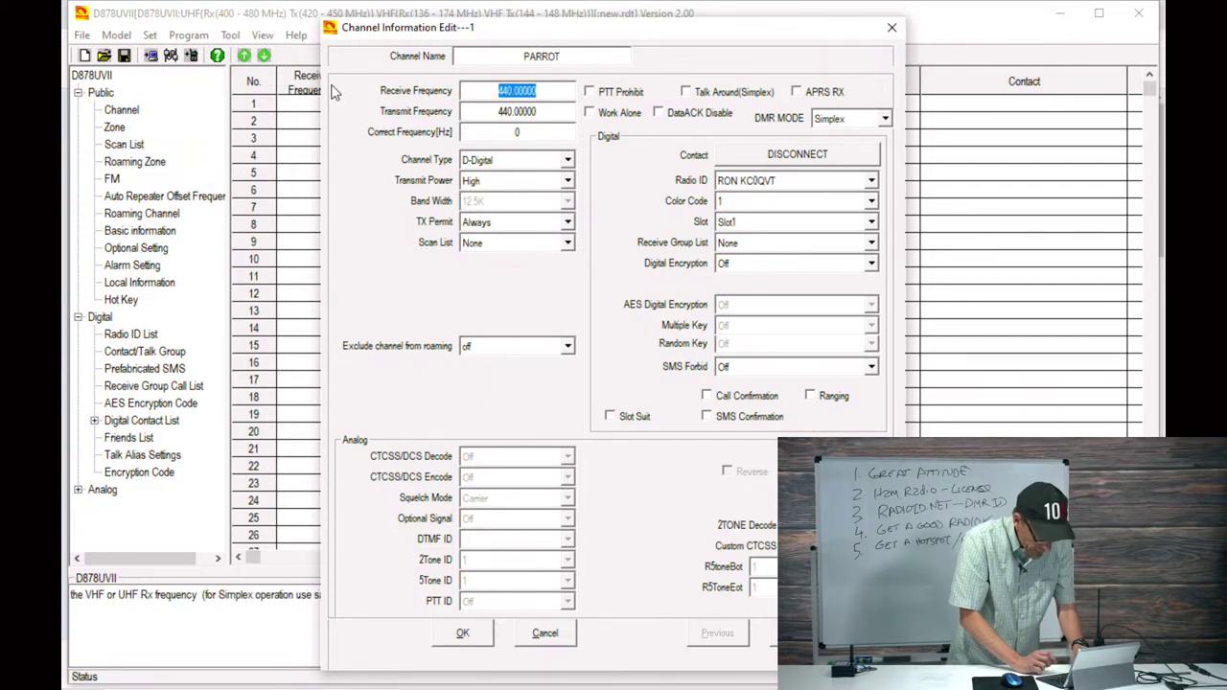
pyautogui.write('446.525')
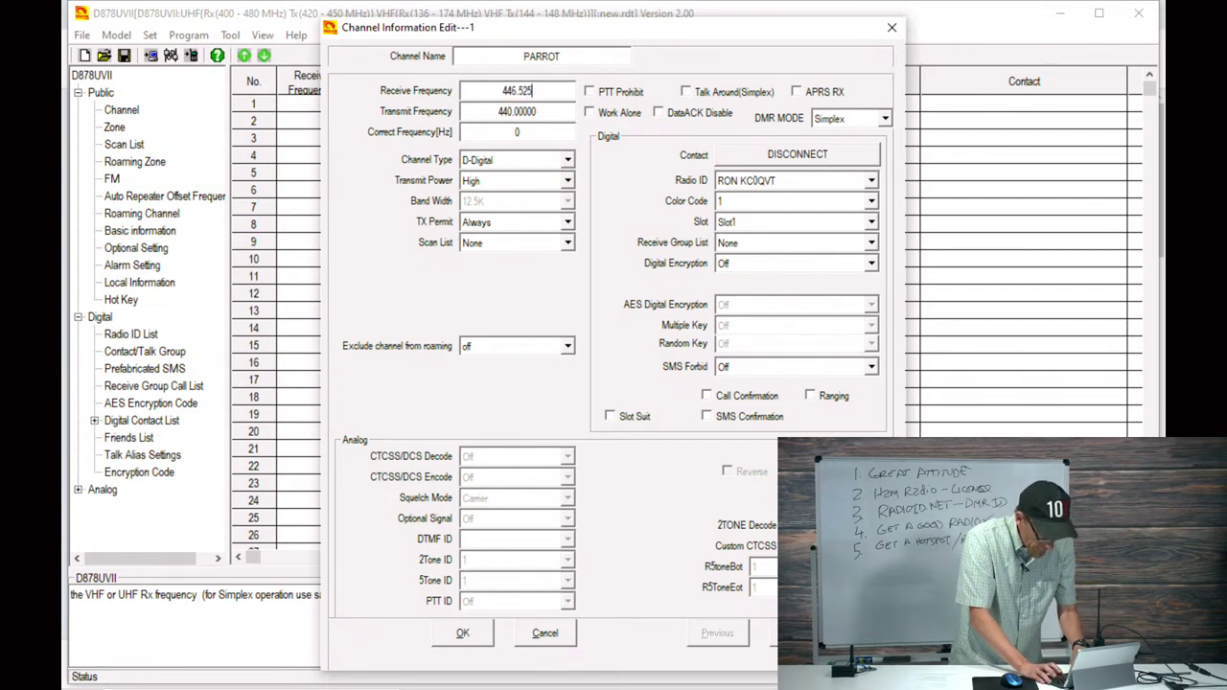
pyautogui.press('Tab')
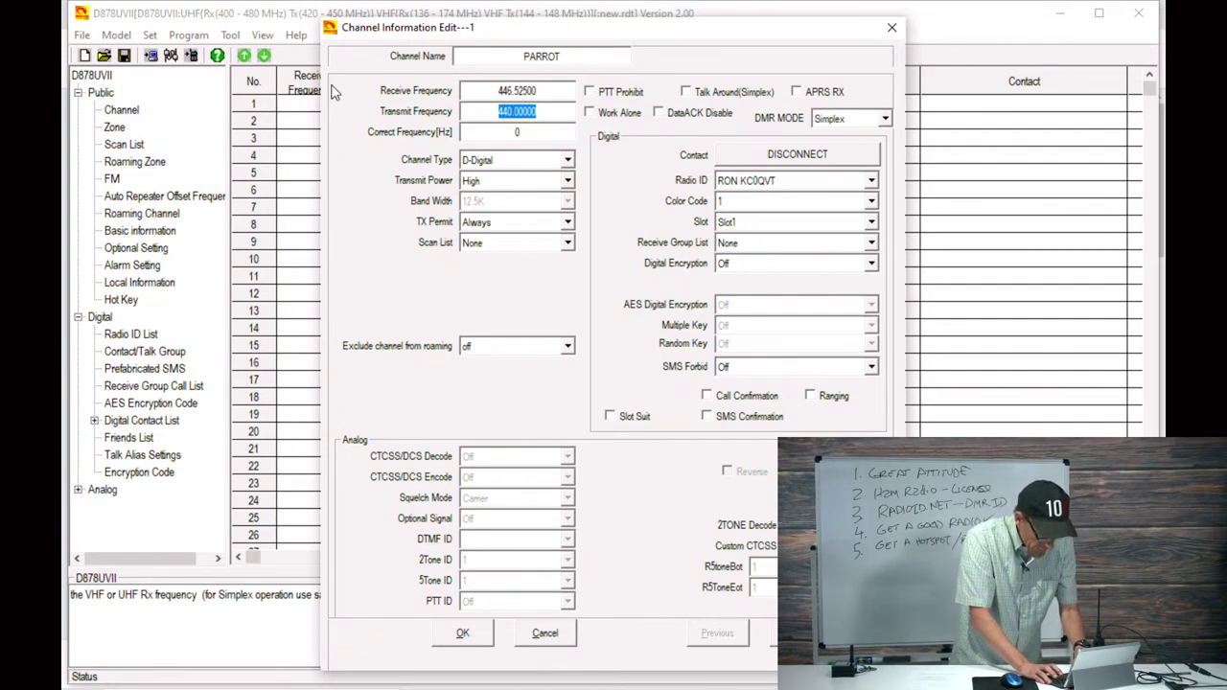
pyautogui.write('4')
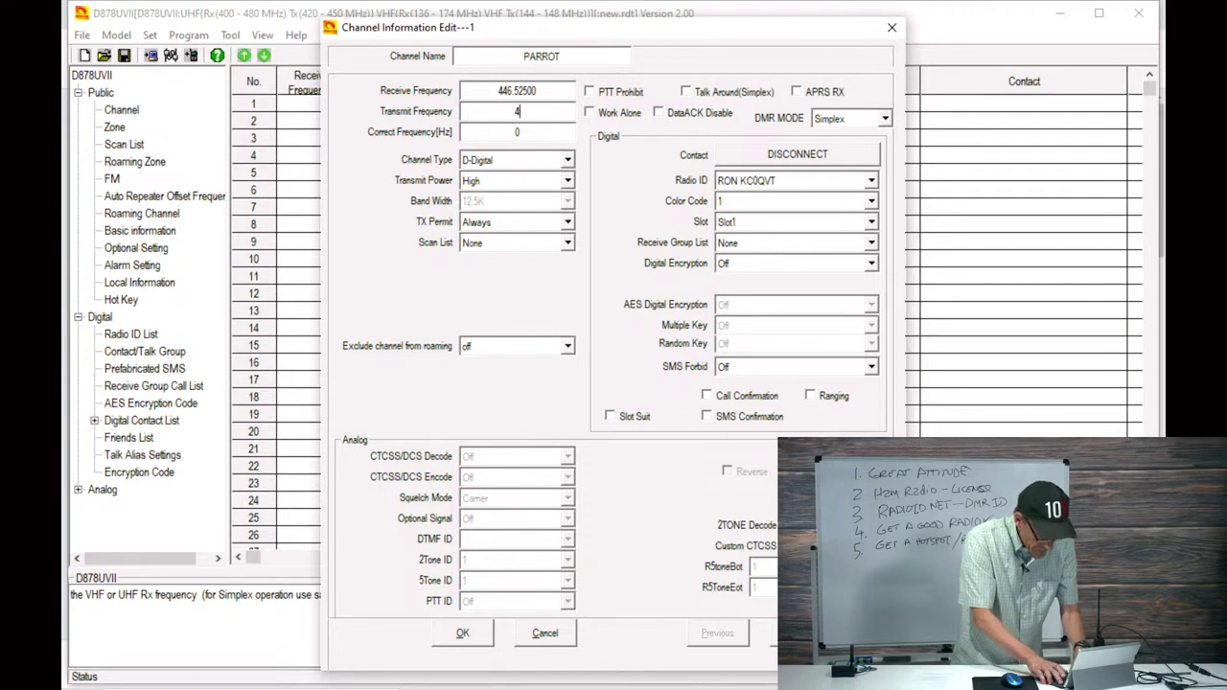
pyautogui.write('46.525')
pyautogui.press('Tab')
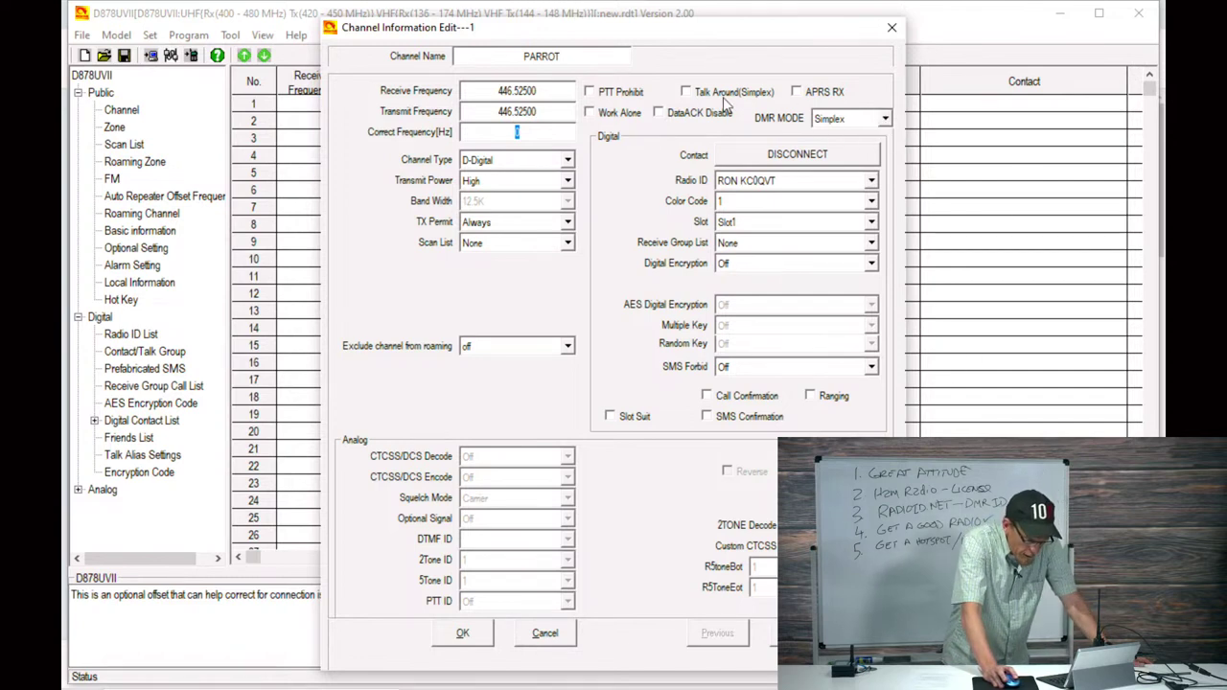
pyautogui.click(566, 180)
pyautogui.click(550, 197)
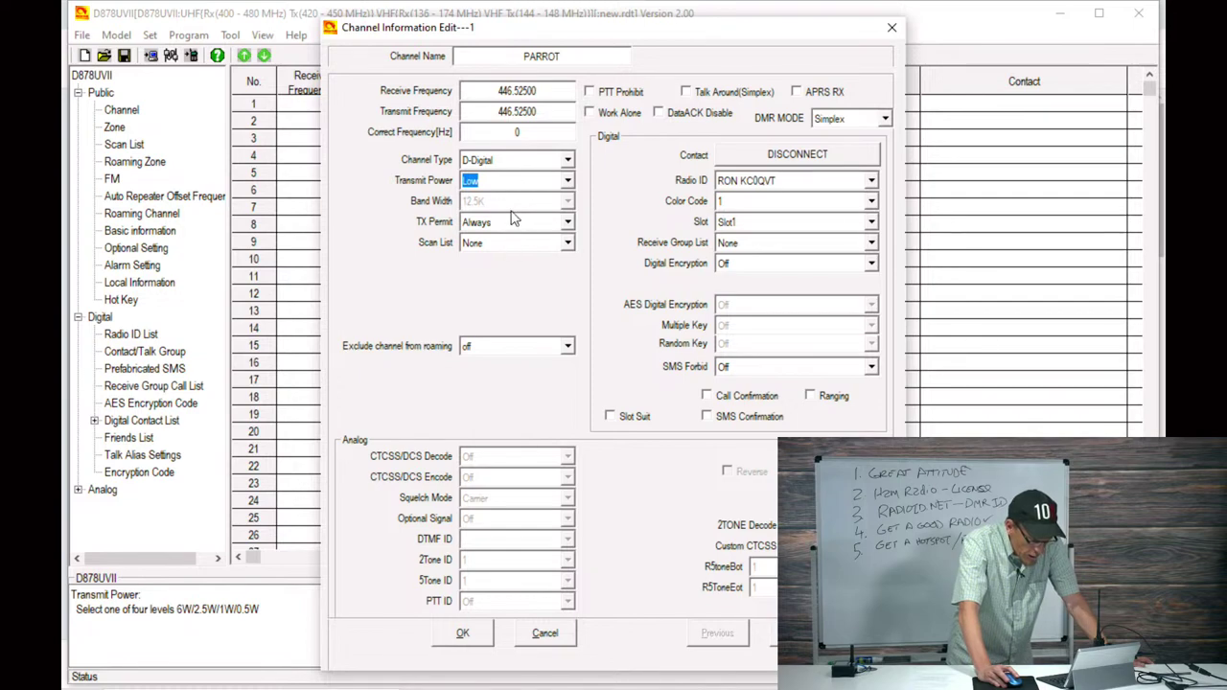
# Give the PARROT channel the PARROT contact on Slot2 and save it.
pyautogui.click(779, 156)
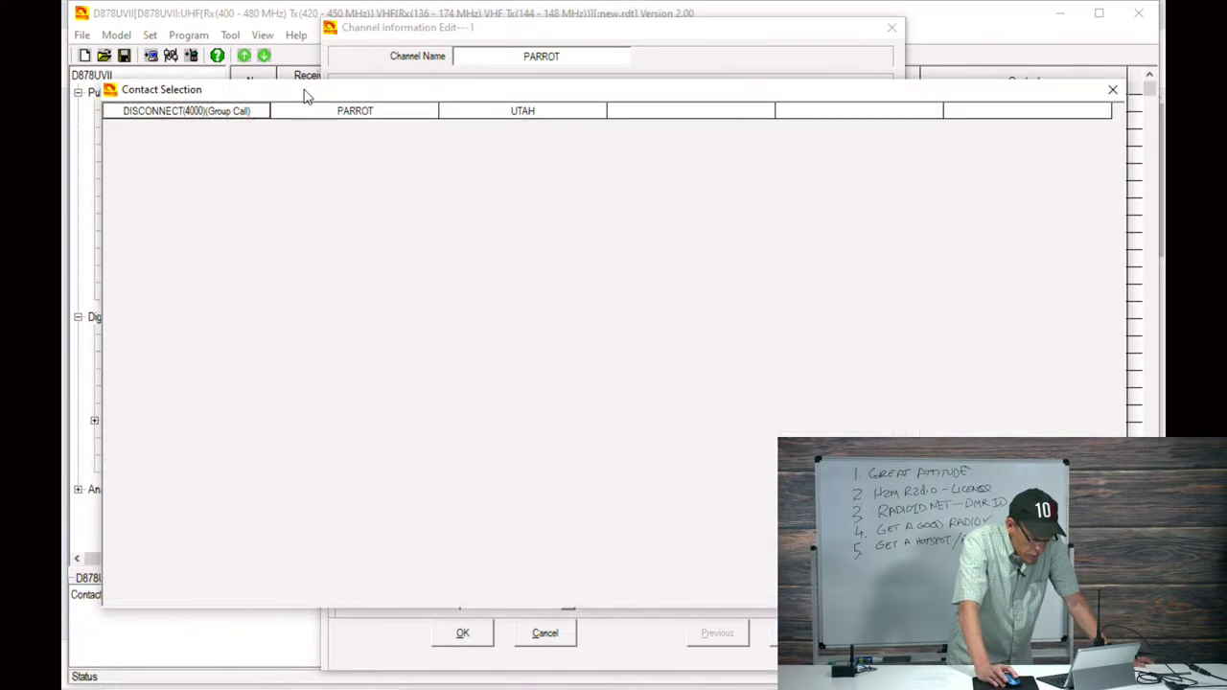
pyautogui.click(398, 115)
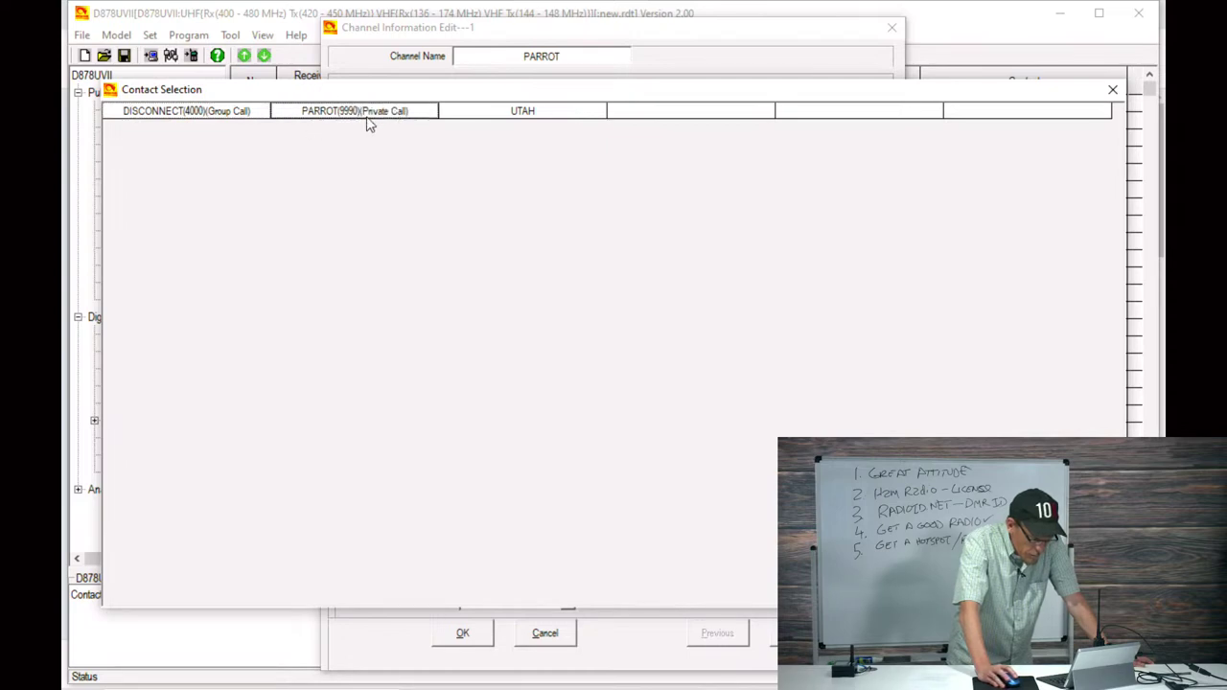
pyautogui.doubleClick(371, 113)
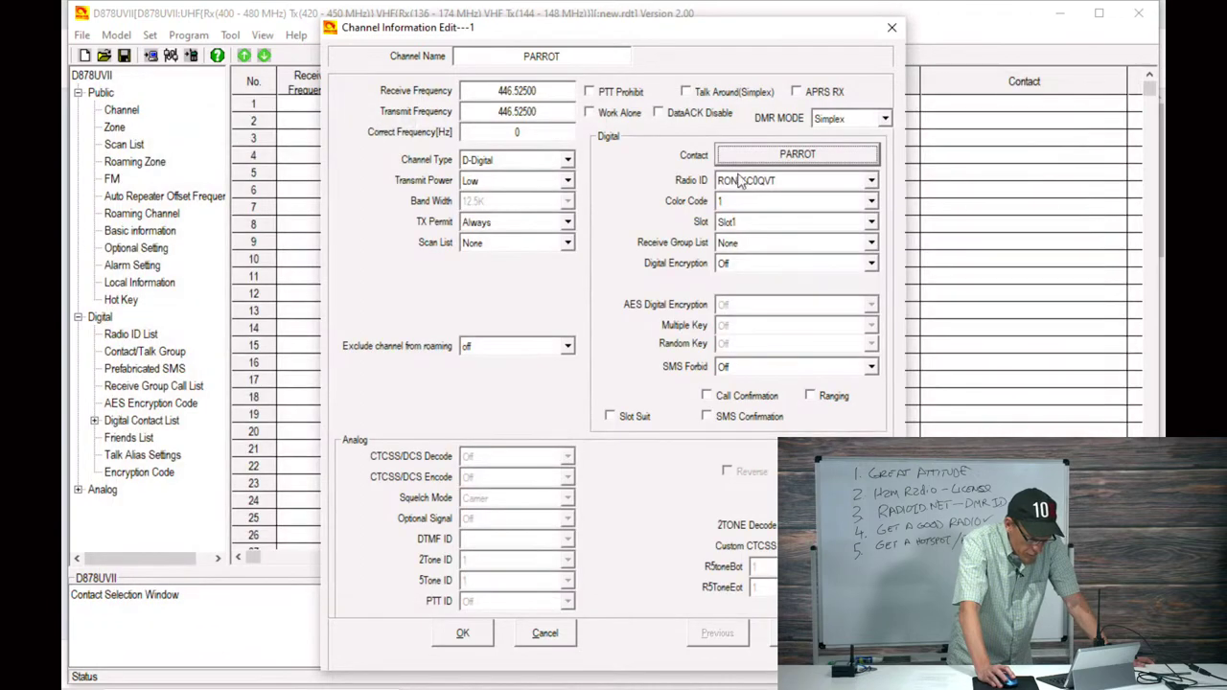
pyautogui.click(766, 222)
pyautogui.click(759, 253)
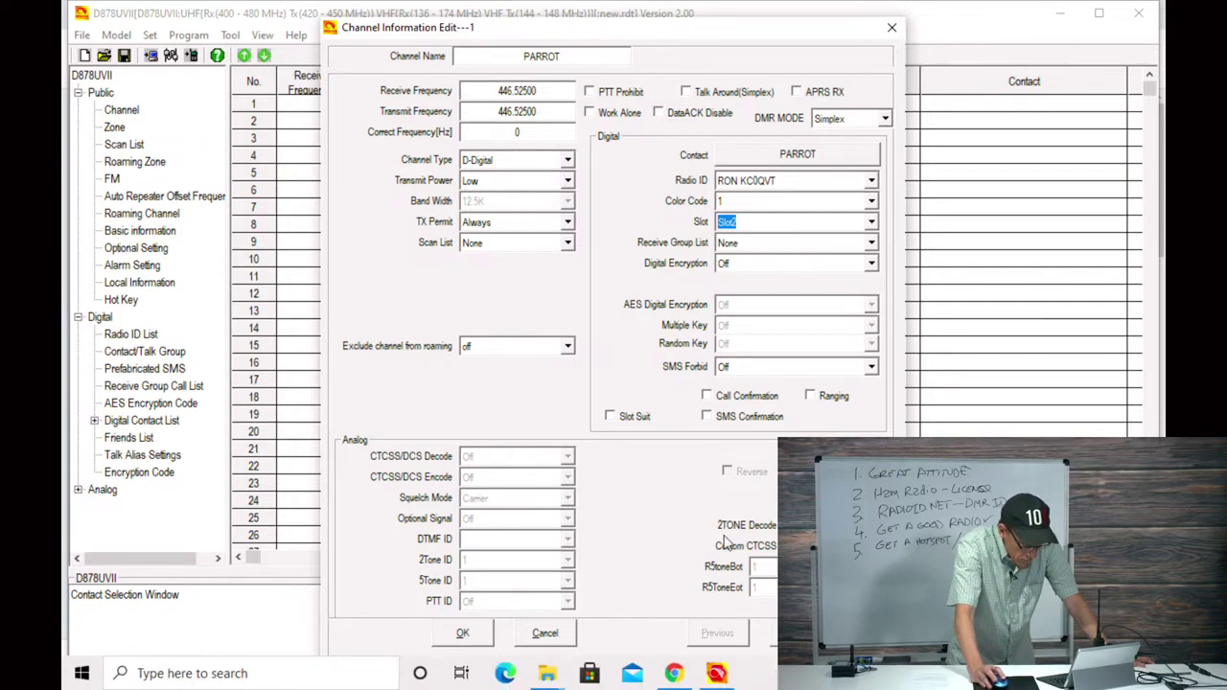
pyautogui.click(462, 633)
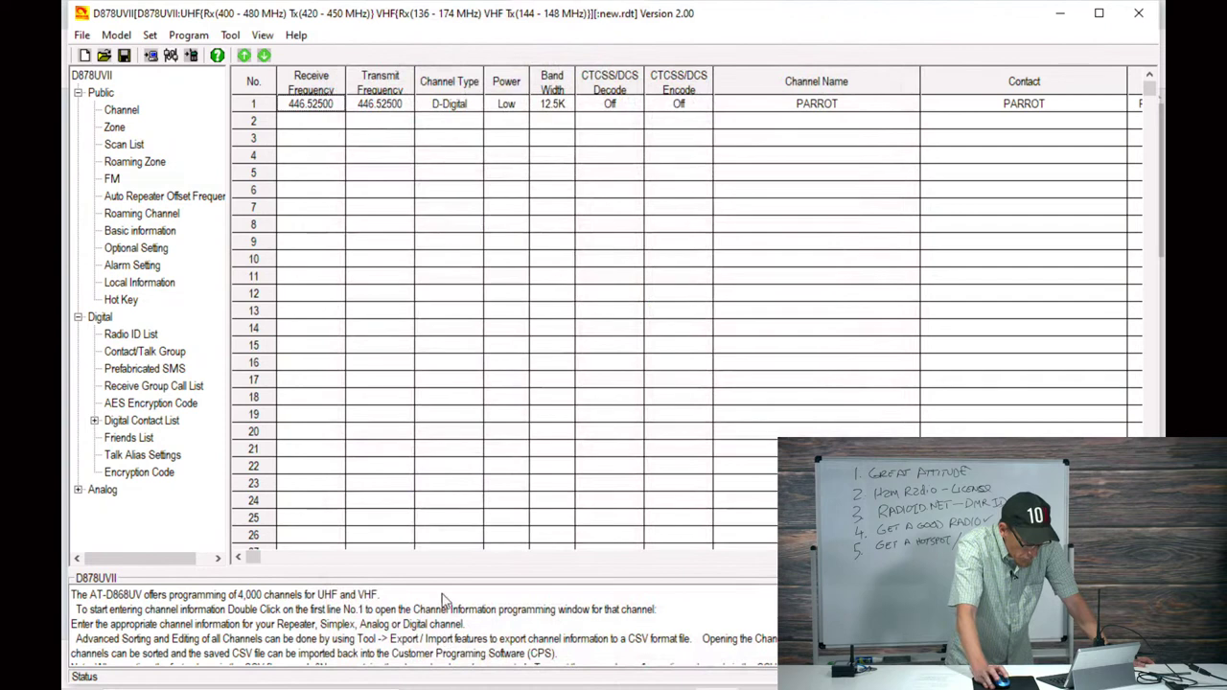
pyautogui.rightClick(325, 107)
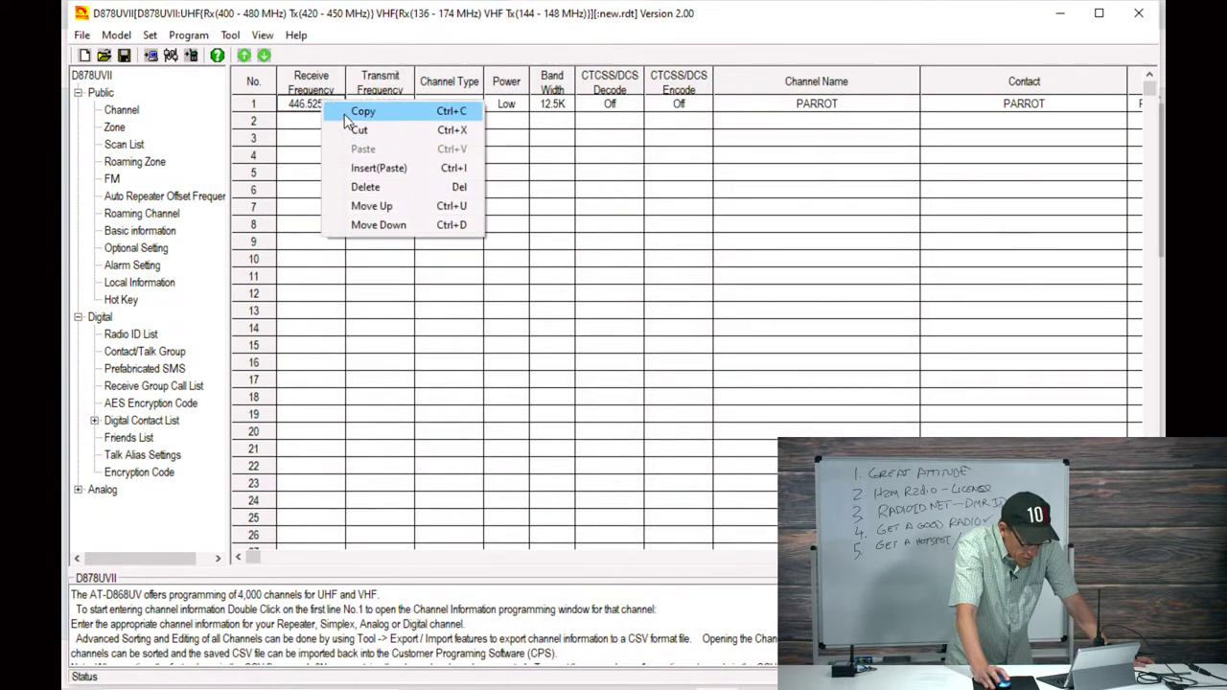